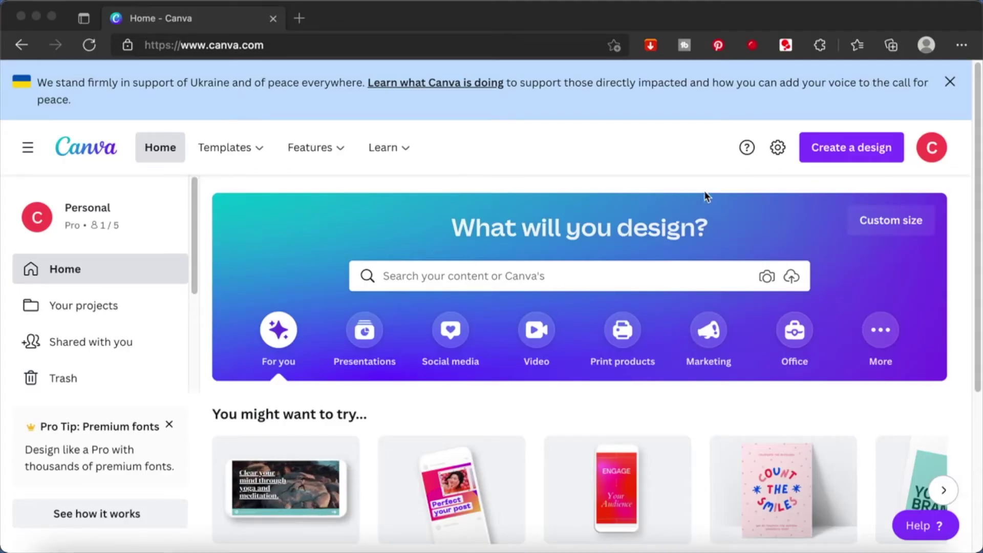
Step: Open the Create a design menu to see the available new design types
{"action": "left_click", "coordinate": [851, 151]}
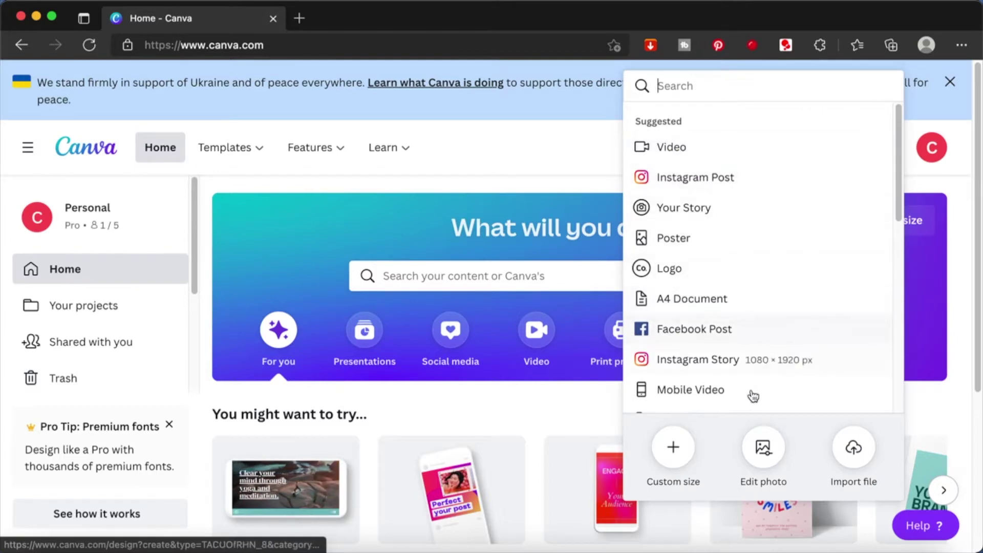
Step: Start a Custom size design of 4500 × 5400 px
{"action": "left_click", "coordinate": [670, 452]}
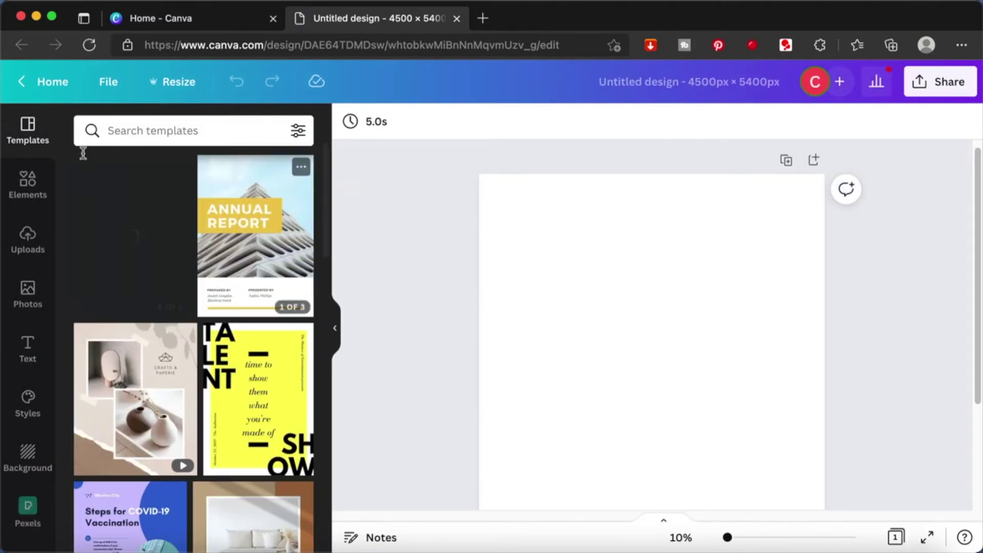
Step: Search the Elements library for 'strawberry'
{"action": "left_click", "coordinate": [23, 195]}
{"action": "left_click", "coordinate": [121, 128]}
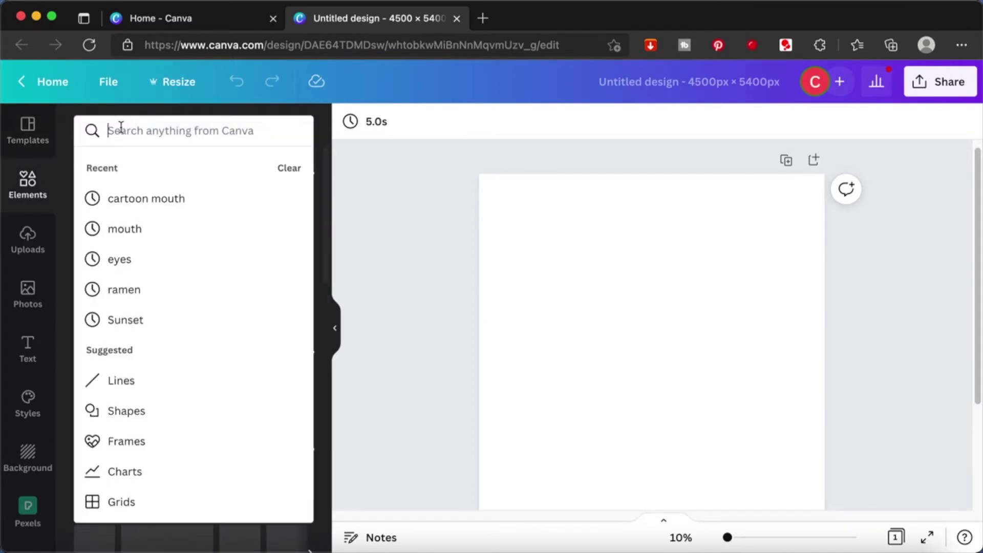
{"action": "type", "text": "stra"}
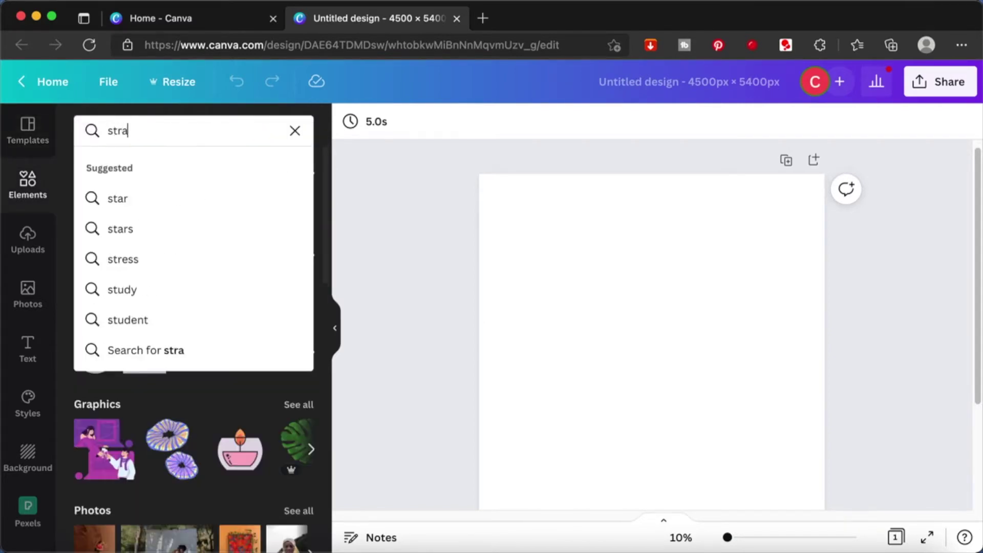
{"action": "type", "text": "wberry"}
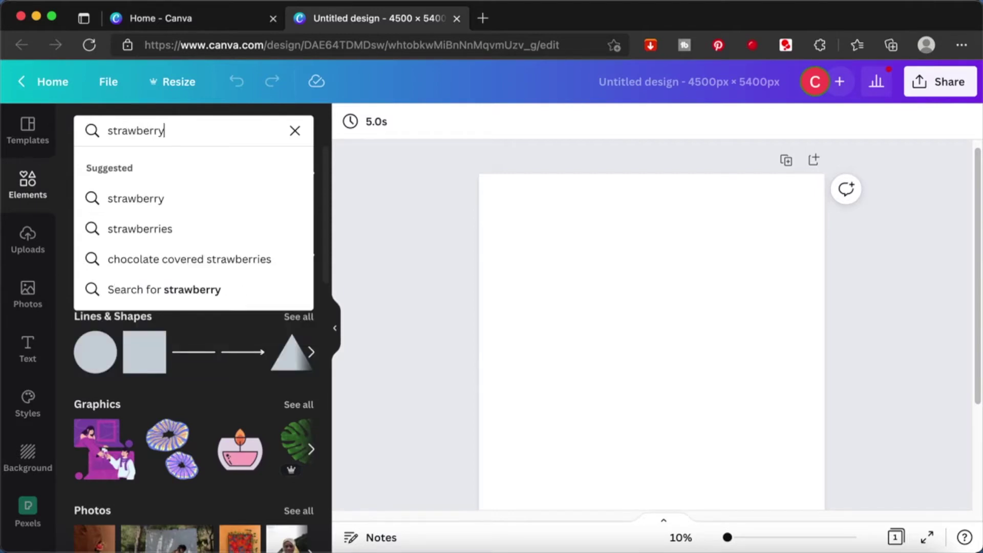
{"action": "key", "text": "Return"}
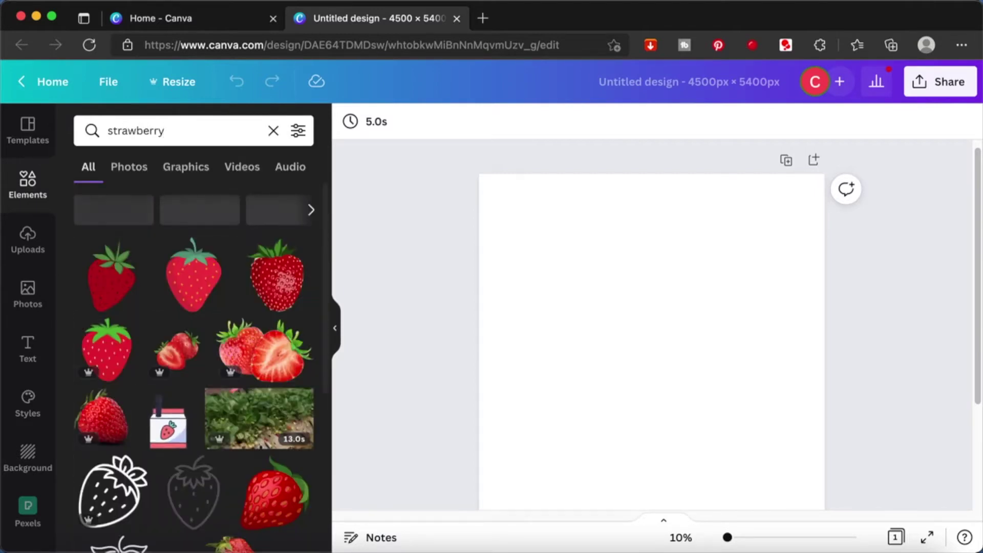
Step: Add the red cartoon strawberry graphic and place it in the page's top-left corner
{"action": "scroll", "coordinate": [225, 399], "scroll_direction": "down", "scroll_amount": 3}
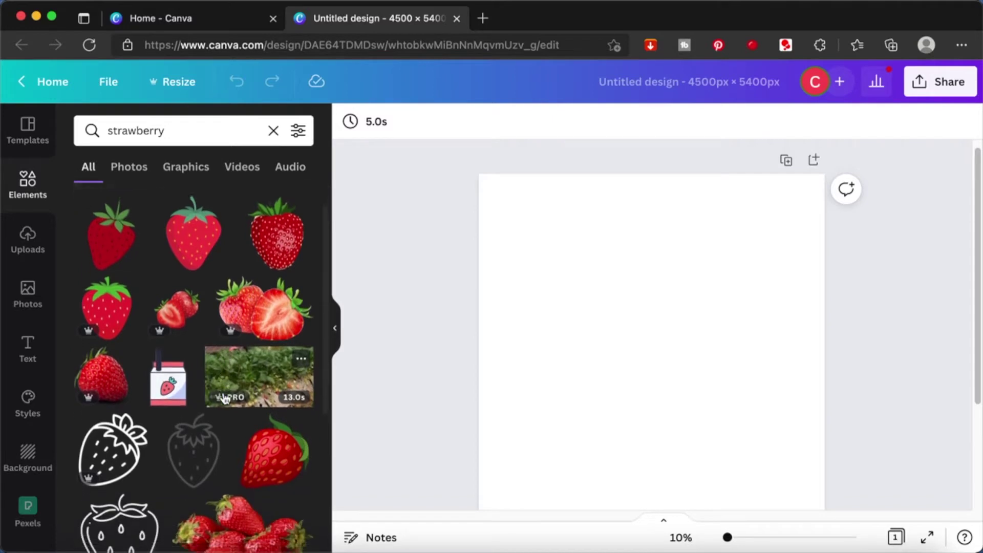
{"action": "scroll", "coordinate": [226, 399], "scroll_direction": "down", "scroll_amount": 2}
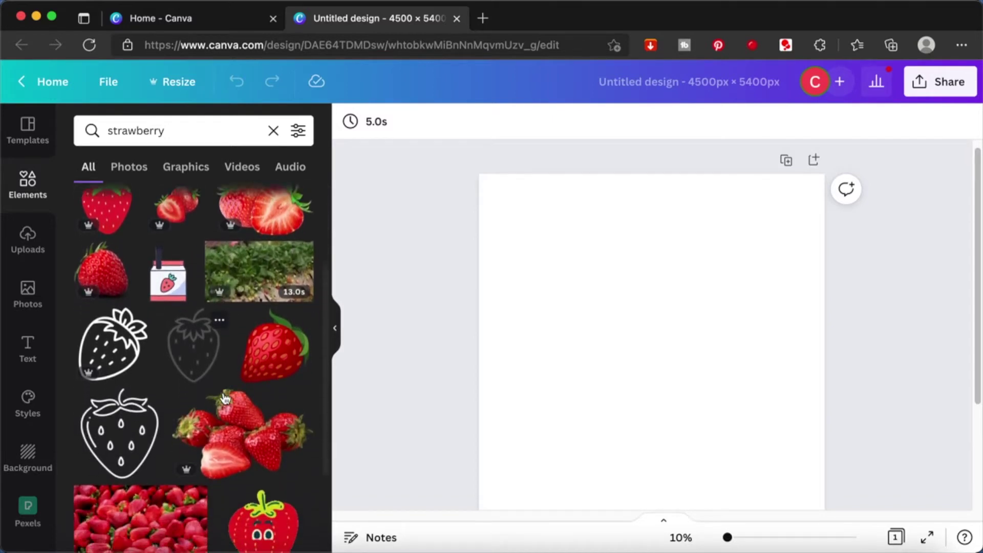
{"action": "left_click", "coordinate": [283, 353]}
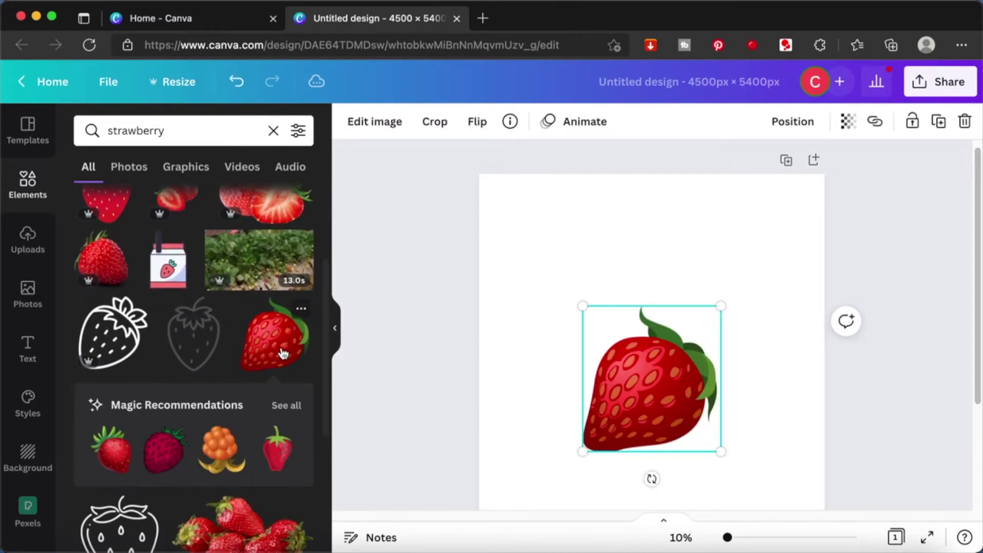
{"action": "scroll", "coordinate": [604, 372], "scroll_direction": "down", "scroll_amount": 3}
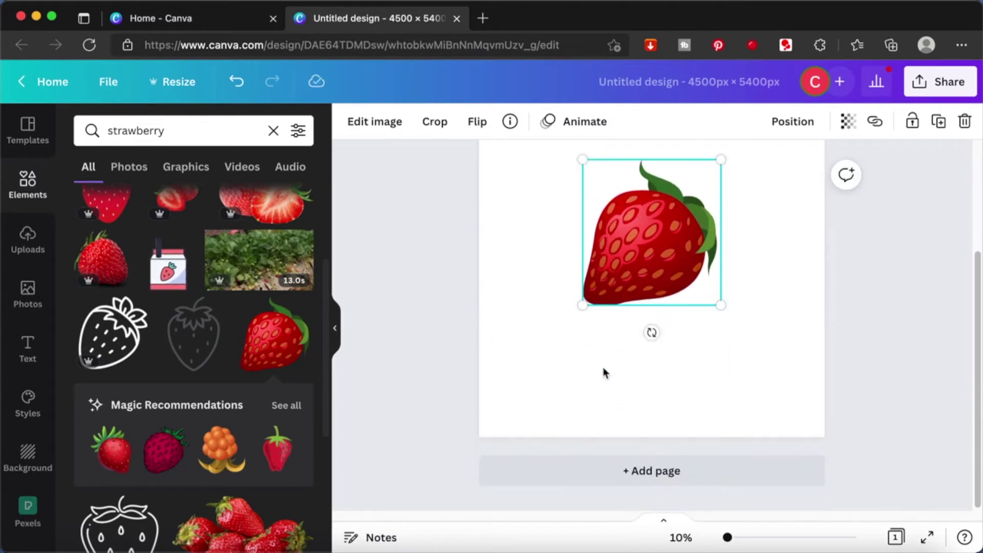
{"action": "scroll", "coordinate": [625, 395], "scroll_direction": "up", "scroll_amount": 3}
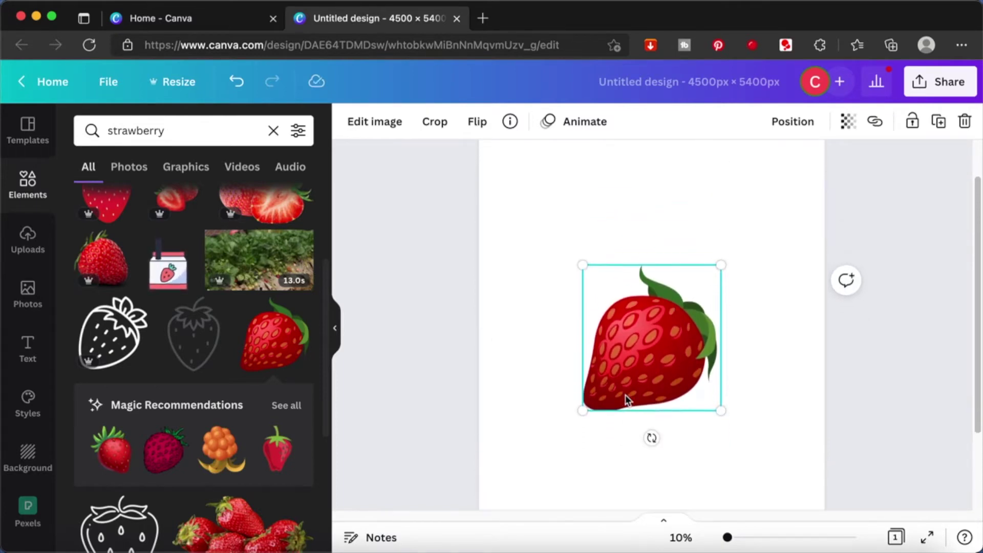
{"action": "left_click_drag", "start_coordinate": [625, 395], "coordinate": [523, 262]}
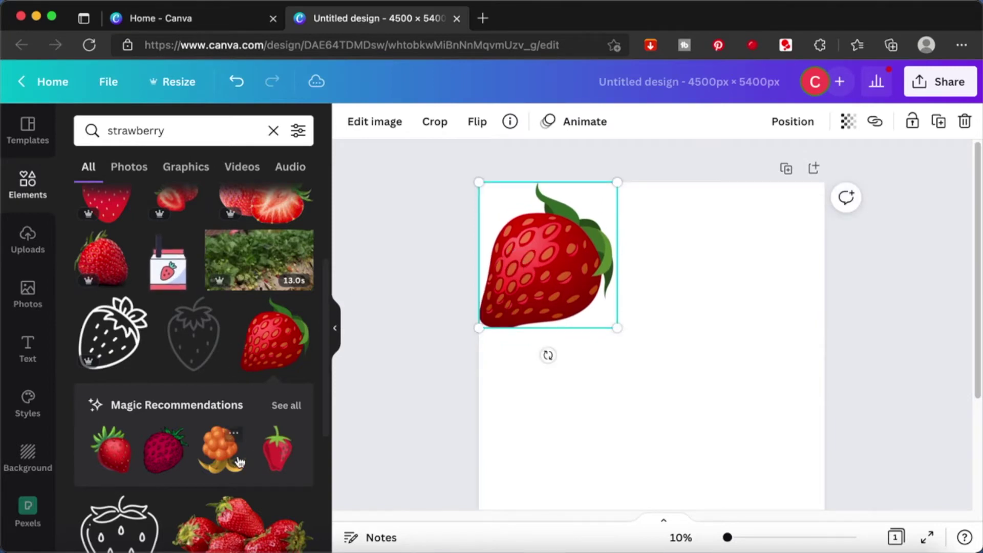
{"action": "scroll", "coordinate": [277, 460], "scroll_direction": "down", "scroll_amount": 5}
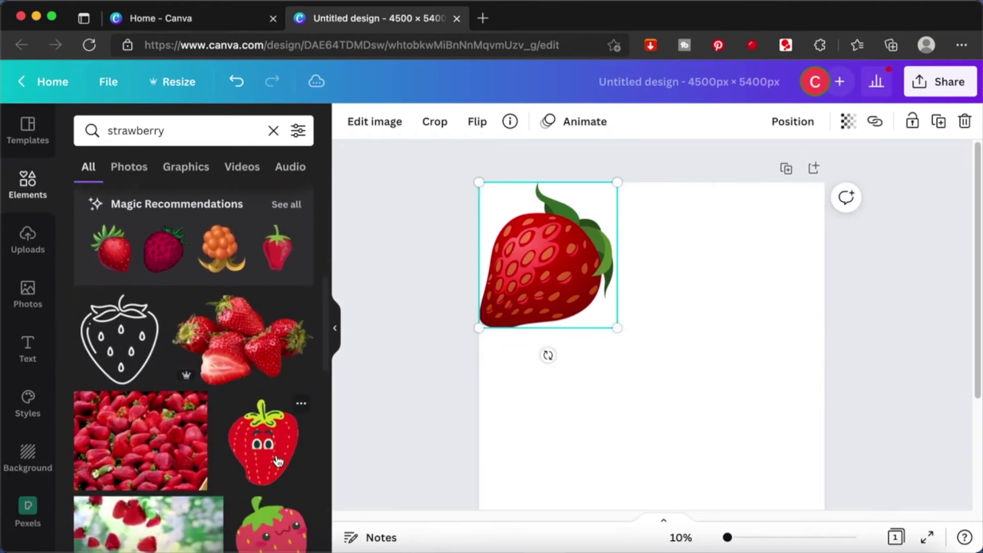
{"action": "scroll", "coordinate": [278, 461], "scroll_direction": "down", "scroll_amount": 6}
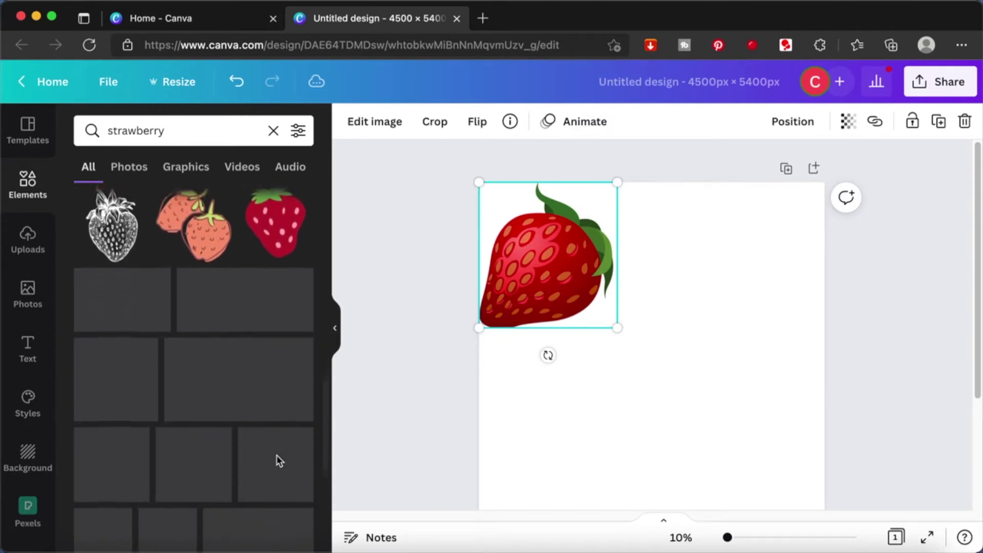
{"action": "scroll", "coordinate": [277, 459], "scroll_direction": "down", "scroll_amount": 3}
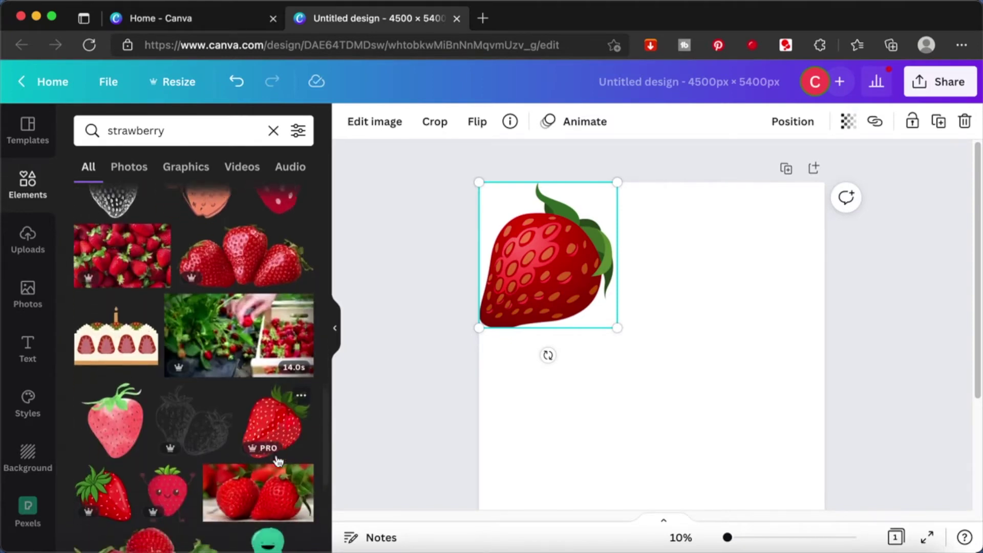
{"action": "scroll", "coordinate": [277, 460], "scroll_direction": "down", "scroll_amount": 5}
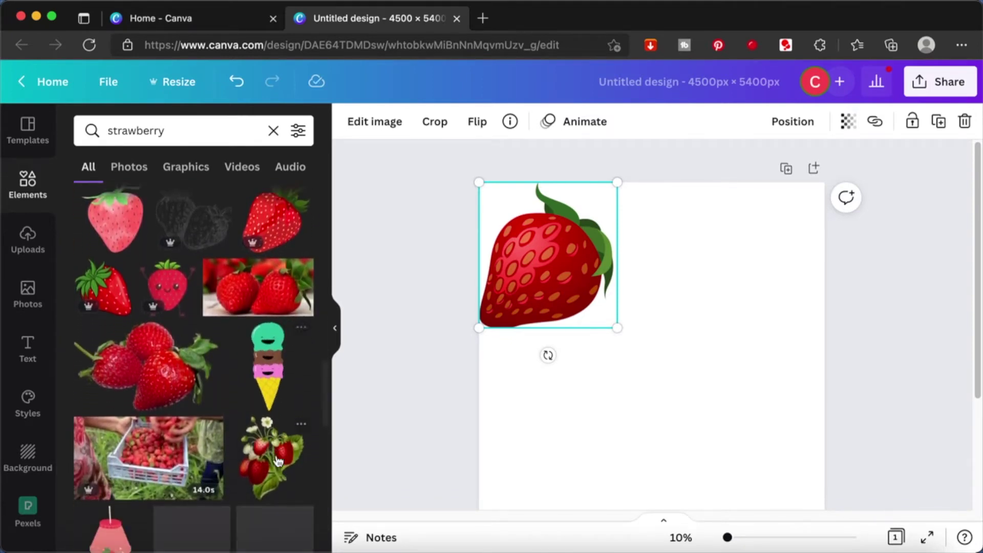
{"action": "scroll", "coordinate": [278, 460], "scroll_direction": "down", "scroll_amount": 5}
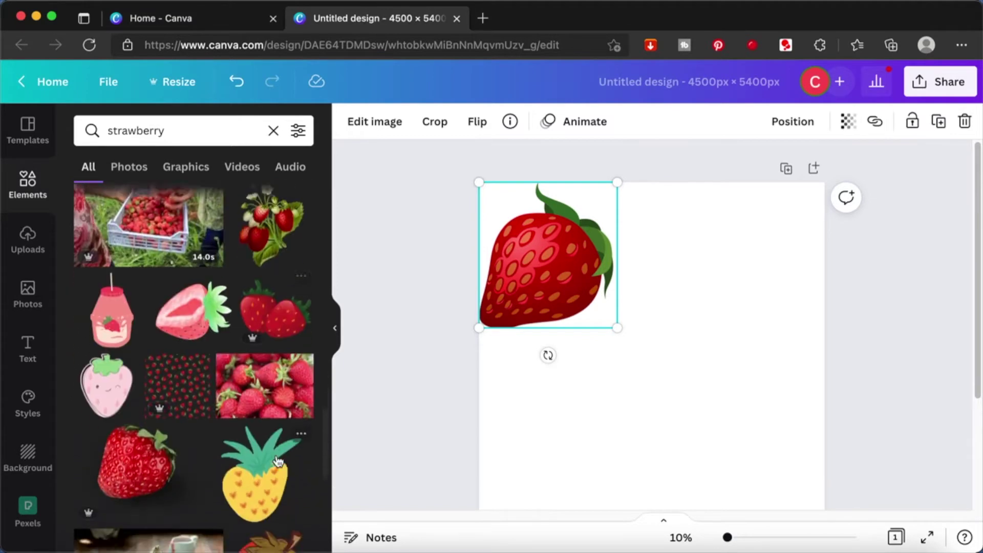
{"action": "left_click", "coordinate": [303, 132]}
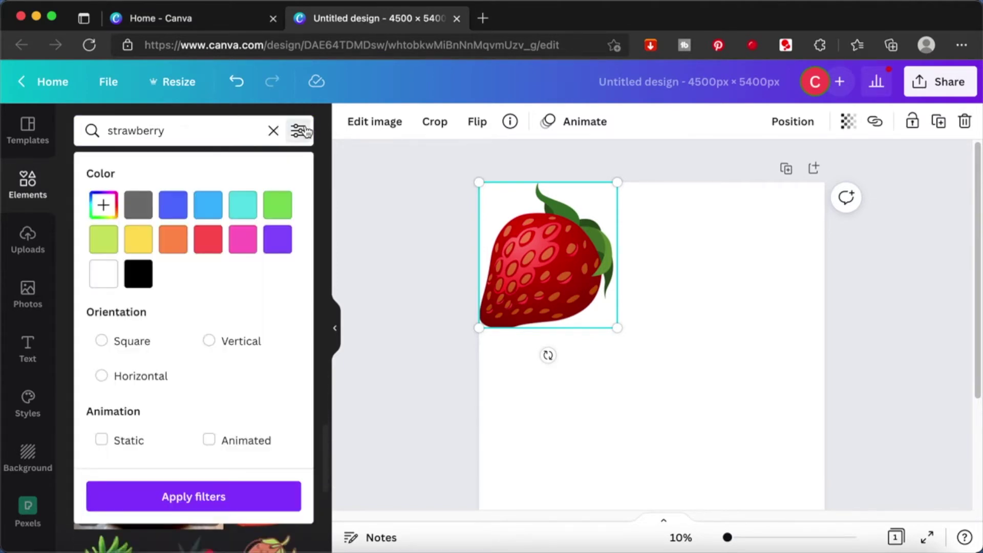
Step: Filter the strawberry results to Static and Pro items only
{"action": "scroll", "coordinate": [152, 408], "scroll_direction": "down", "scroll_amount": 3}
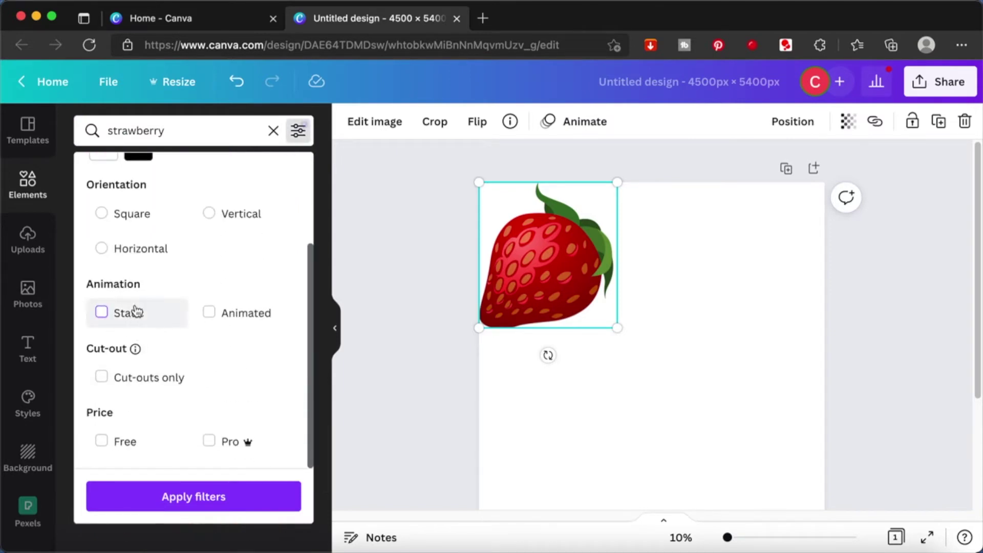
{"action": "left_click", "coordinate": [134, 314]}
{"action": "left_click", "coordinate": [230, 443]}
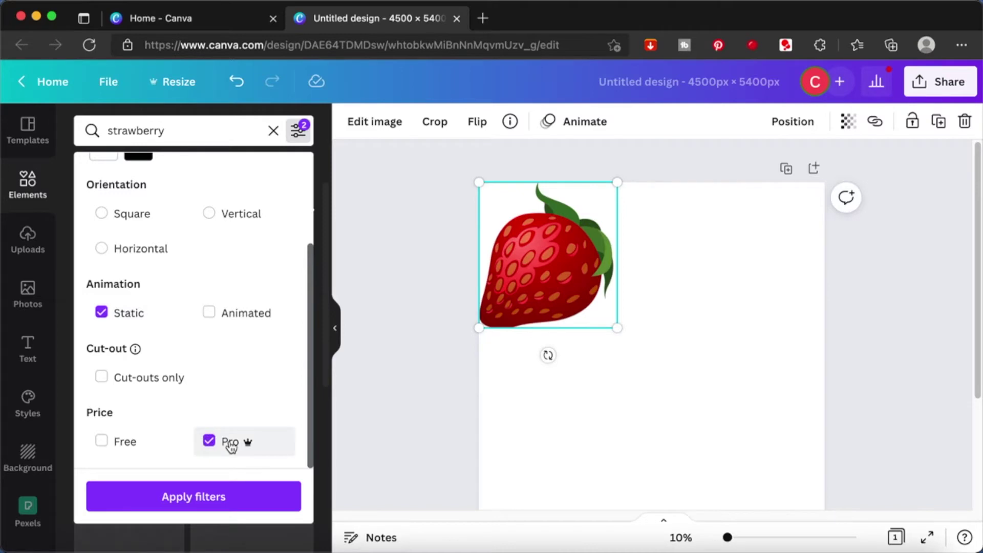
{"action": "left_click", "coordinate": [234, 498]}
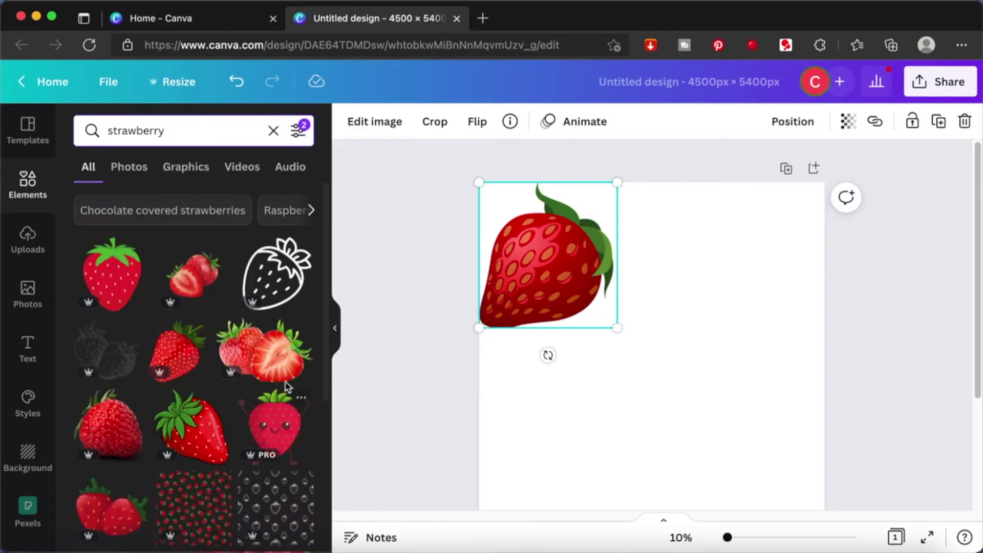
Step: Add the three-realistic-strawberries graphic below the cartoon strawberry, then clear the search
{"action": "scroll", "coordinate": [294, 377], "scroll_direction": "down", "scroll_amount": 5}
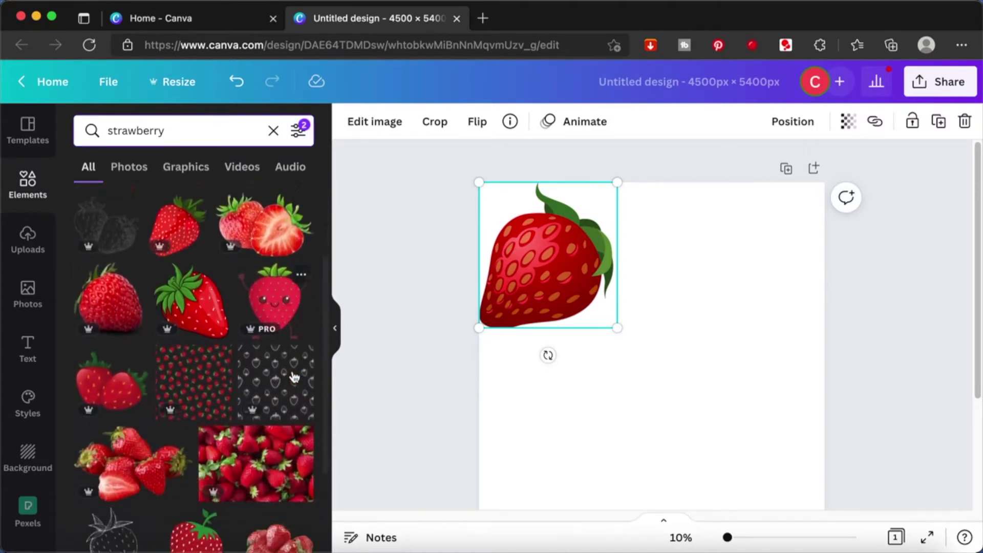
{"action": "scroll", "coordinate": [294, 377], "scroll_direction": "up", "scroll_amount": 1}
{"action": "scroll", "coordinate": [294, 377], "scroll_direction": "down", "scroll_amount": 2}
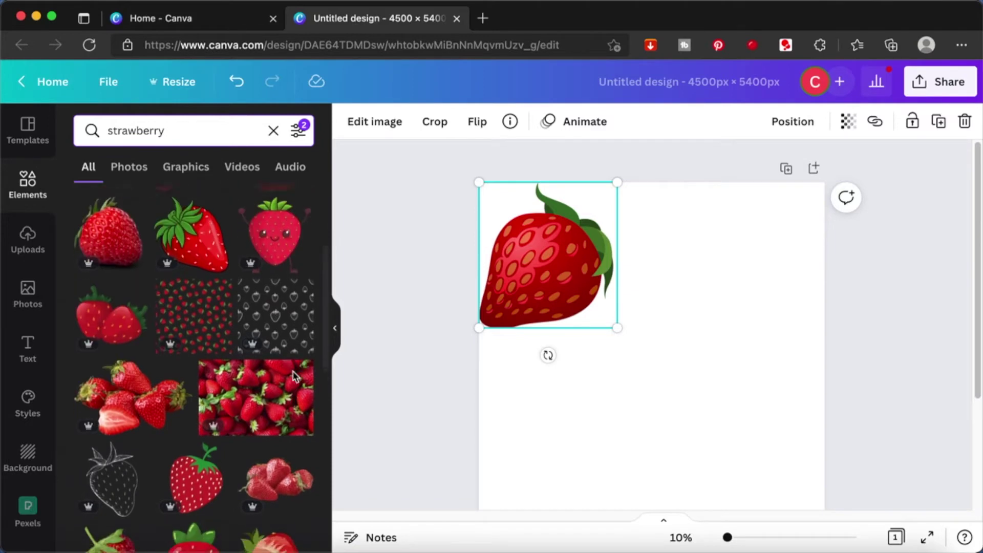
{"action": "scroll", "coordinate": [295, 378], "scroll_direction": "down", "scroll_amount": 2}
{"action": "scroll", "coordinate": [295, 378], "scroll_direction": "down", "scroll_amount": 3}
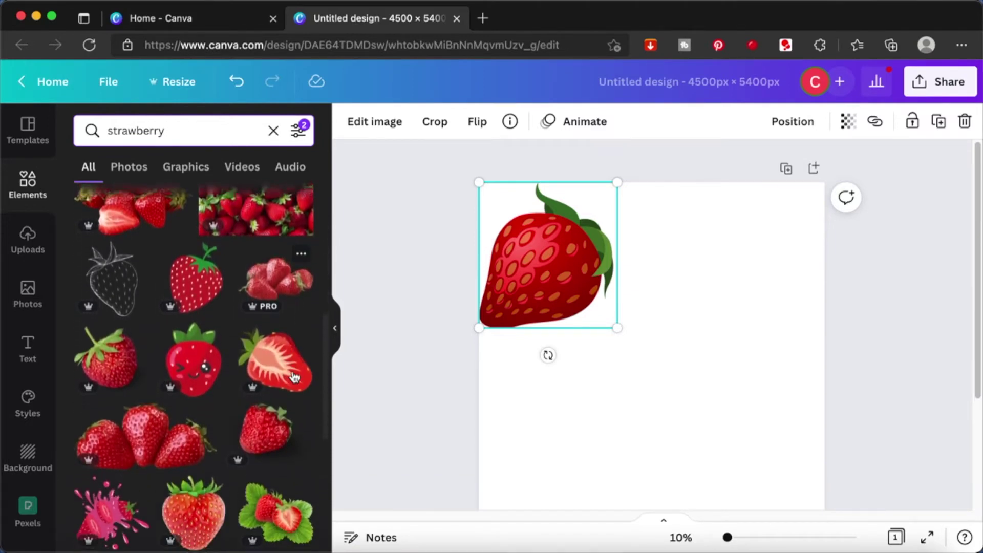
{"action": "left_click", "coordinate": [180, 381]}
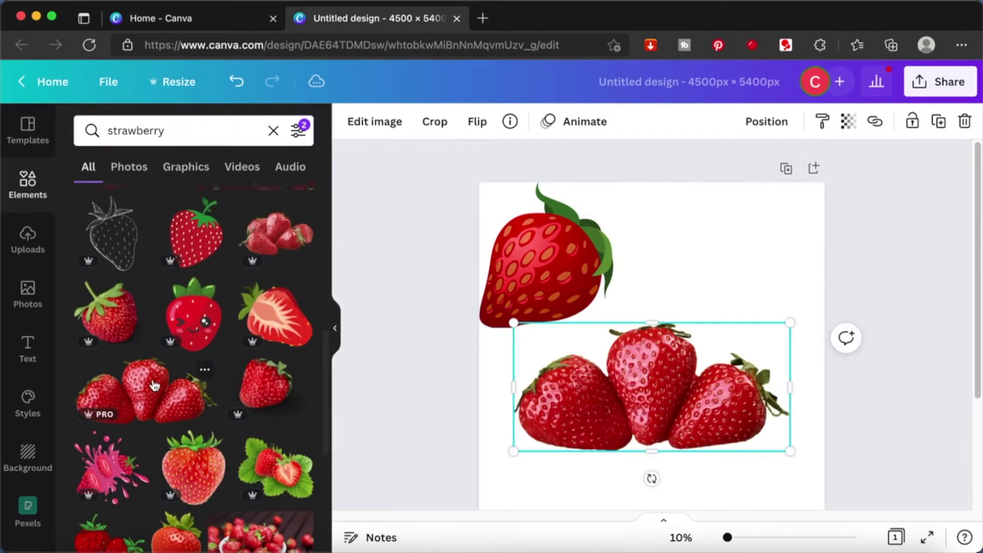
{"action": "scroll", "coordinate": [676, 393], "scroll_direction": "down", "scroll_amount": 1}
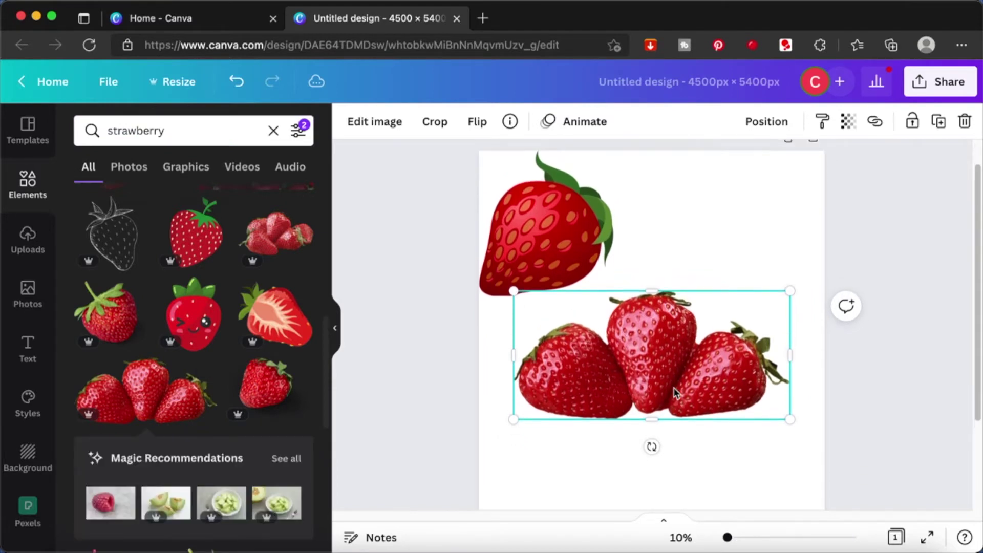
{"action": "scroll", "coordinate": [259, 379], "scroll_direction": "down", "scroll_amount": 1}
{"action": "scroll", "coordinate": [259, 380], "scroll_direction": "down", "scroll_amount": 10}
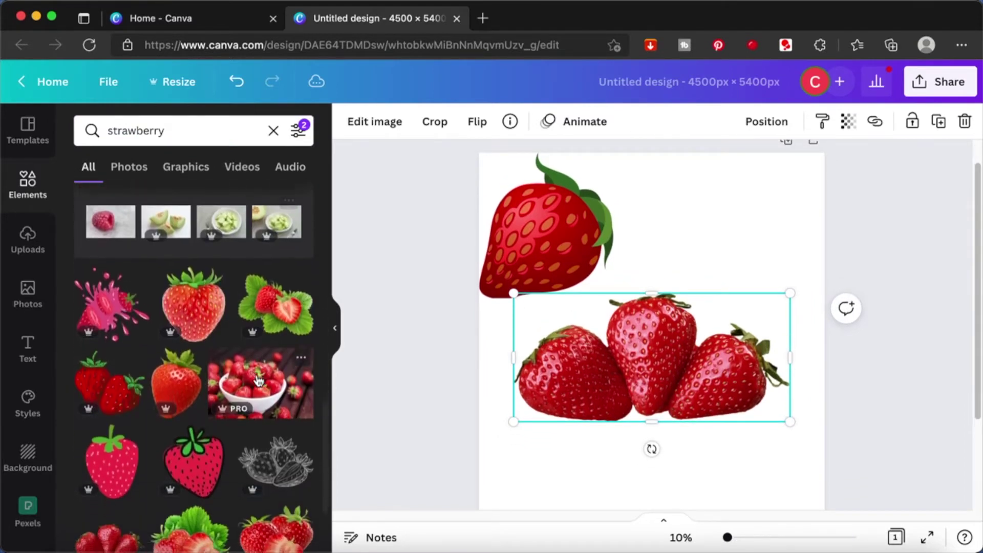
{"action": "scroll", "coordinate": [259, 380], "scroll_direction": "down", "scroll_amount": 1}
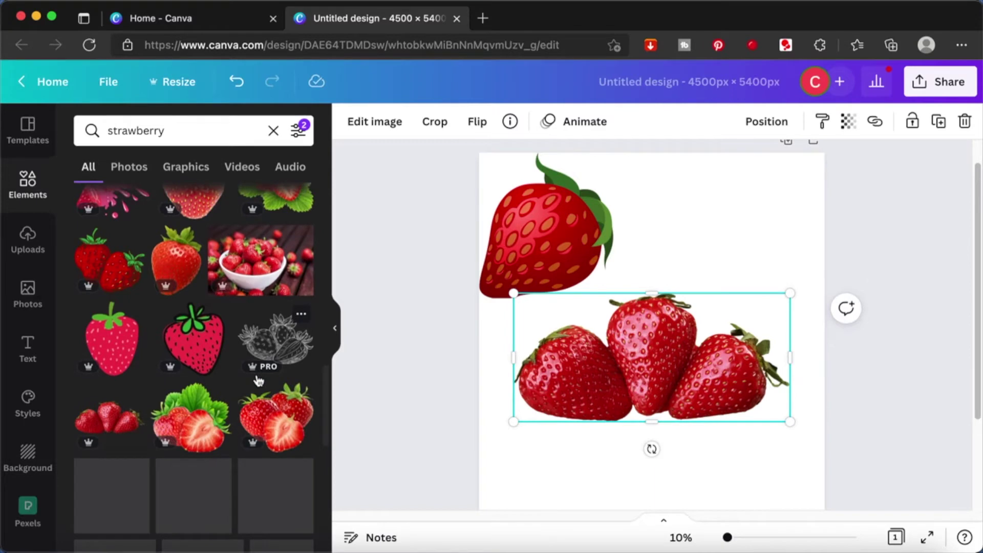
{"action": "left_click", "coordinate": [274, 132]}
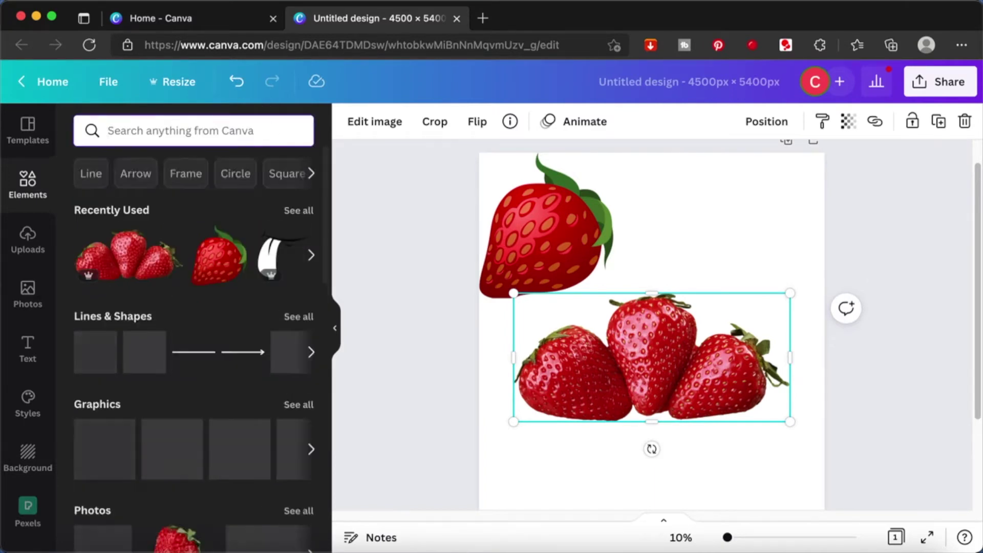
Step: Add a 'cartoon eyes' face graphic and shrink it onto the middle strawberry
{"action": "type", "text": "cartoo"}
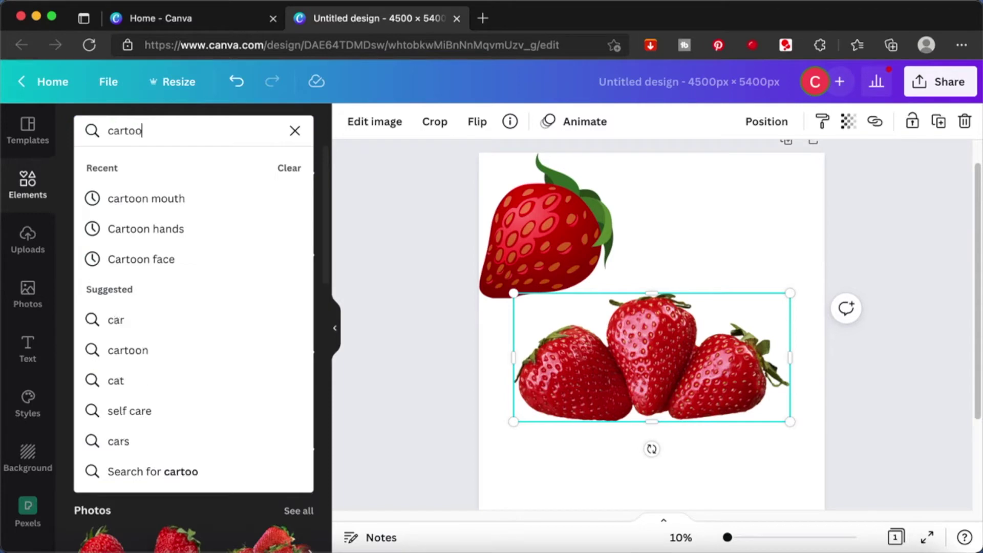
{"action": "type", "text": "n eye"}
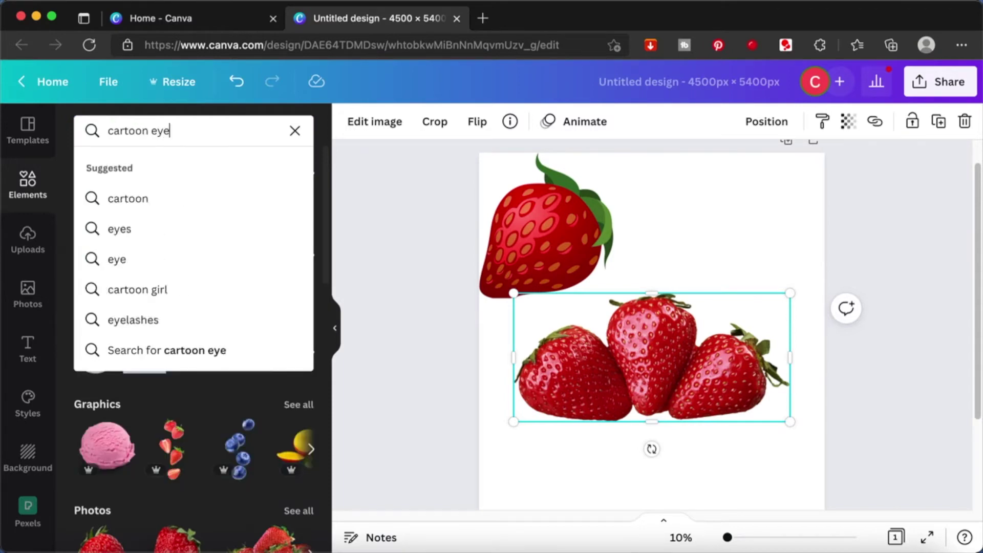
{"action": "type", "text": "s"}
{"action": "key", "text": "Return"}
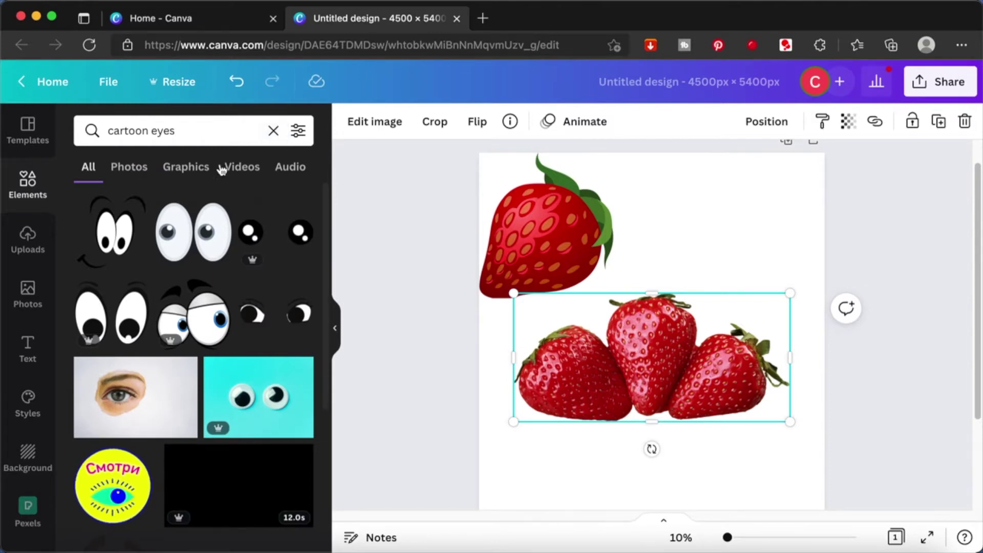
{"action": "left_click", "coordinate": [118, 246]}
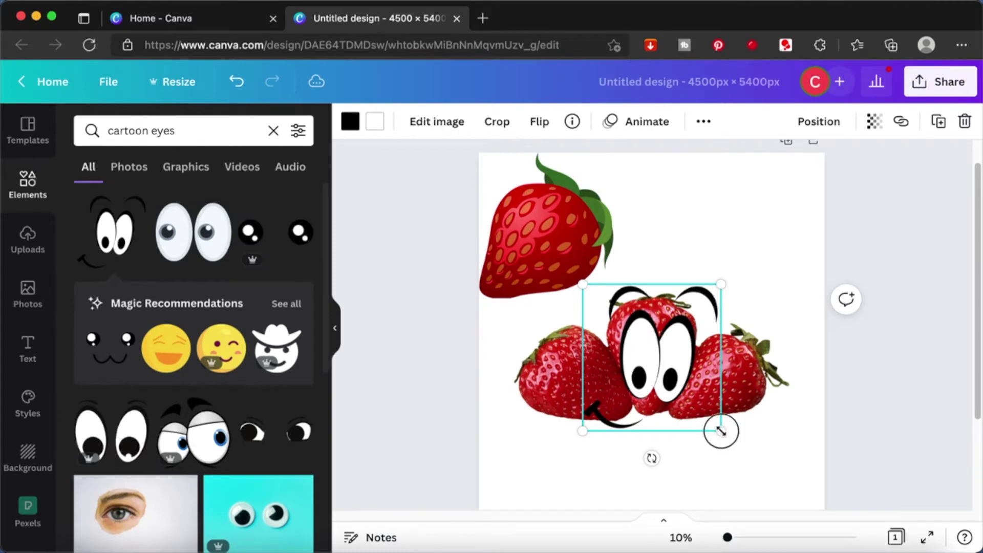
{"action": "left_click_drag", "start_coordinate": [721, 431], "coordinate": [654, 347]}
{"action": "left_click", "coordinate": [704, 434]}
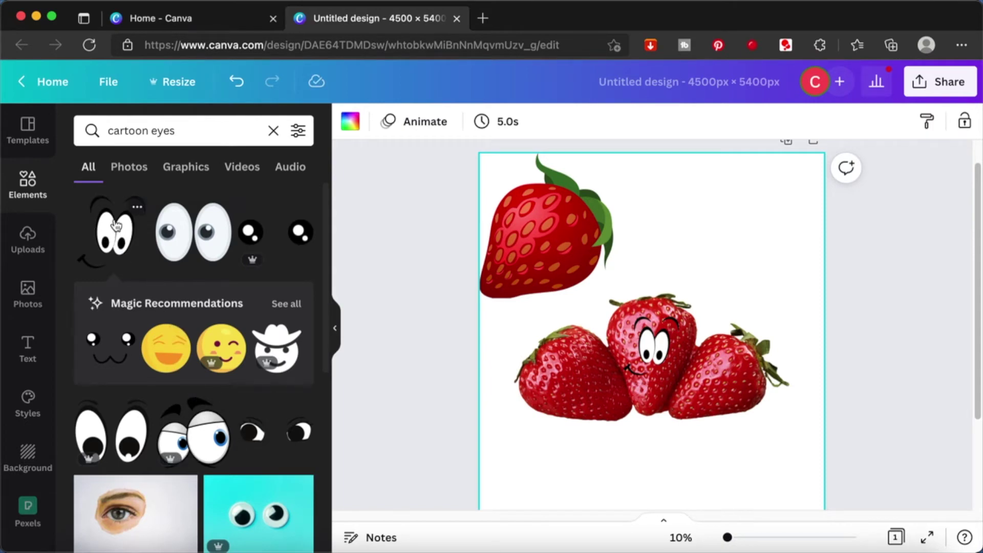
Step: Put a horizontally flipped, tilted, smaller copy of the eyes on the right strawberry
{"action": "left_click", "coordinate": [117, 225]}
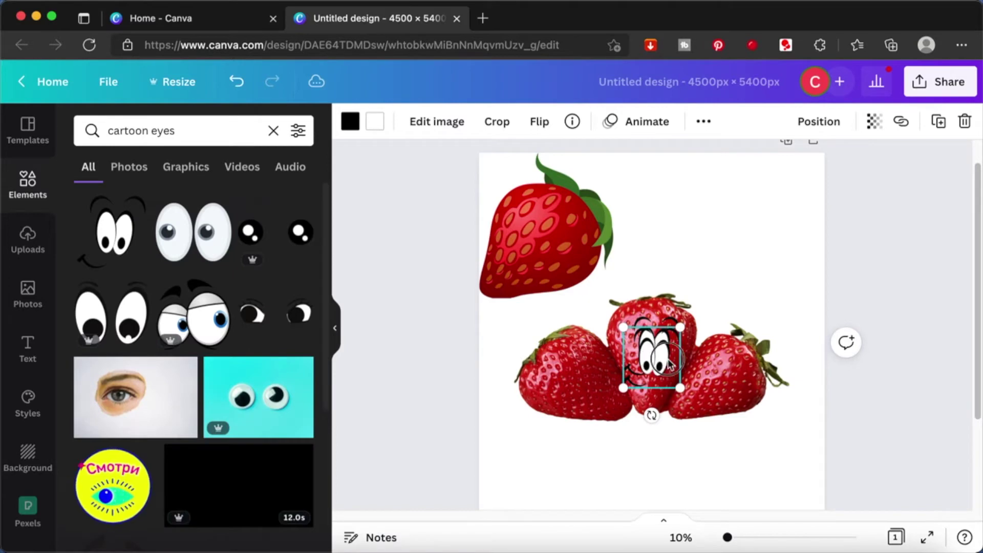
{"action": "left_click_drag", "start_coordinate": [671, 371], "coordinate": [740, 392]}
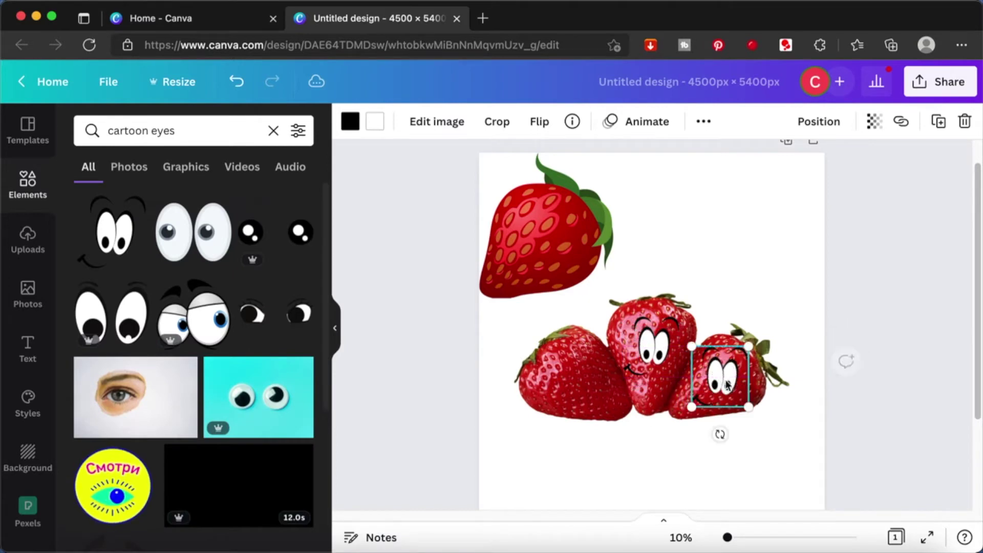
{"action": "left_click", "coordinate": [539, 122]}
{"action": "left_click", "coordinate": [586, 162]}
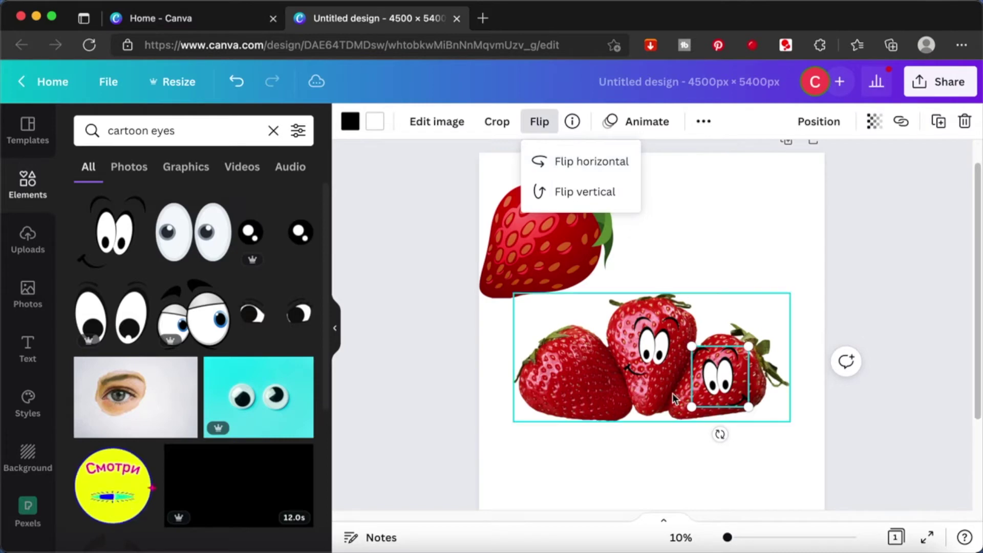
{"action": "left_click_drag", "start_coordinate": [720, 434], "coordinate": [640, 430]}
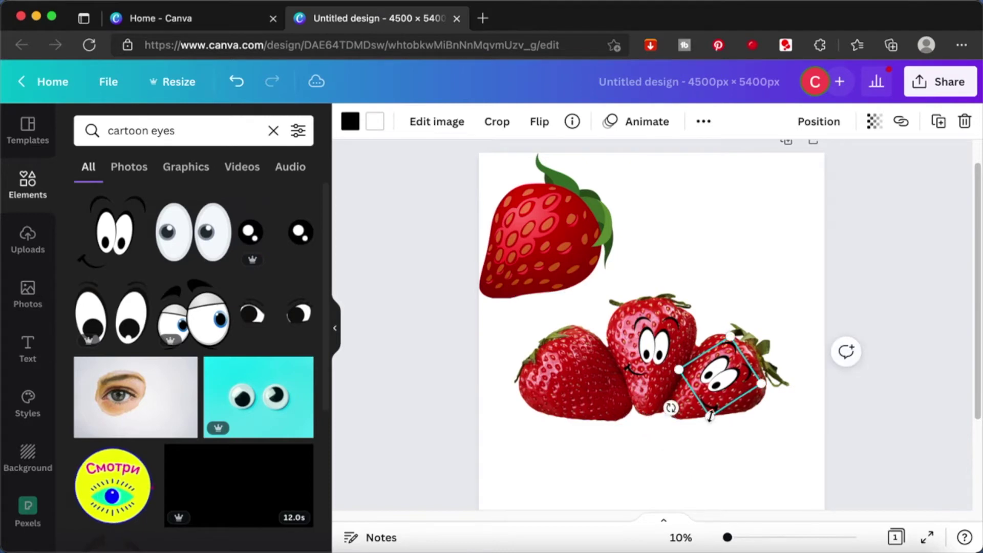
{"action": "left_click_drag", "start_coordinate": [710, 416], "coordinate": [715, 385]}
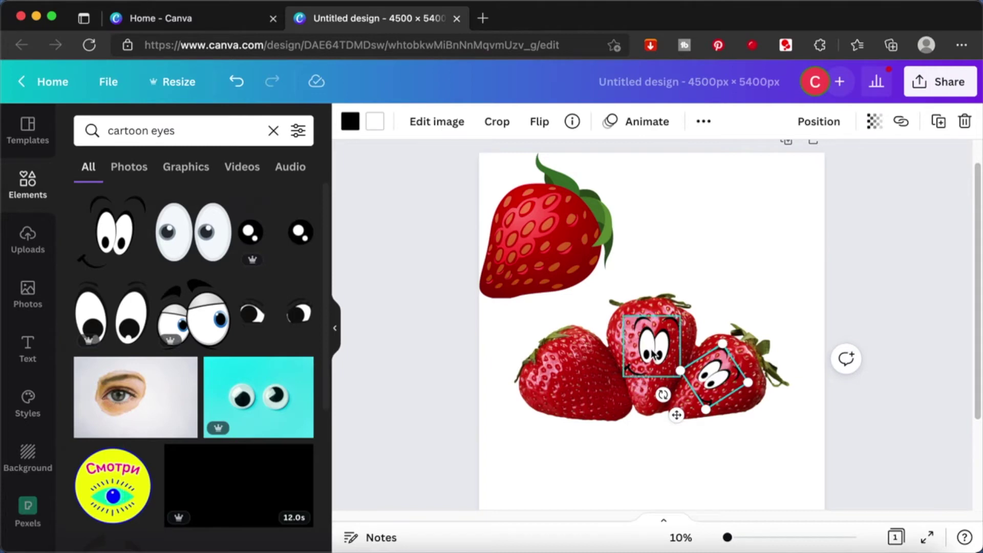
Step: Shrink the middle strawberry's eyes slightly
{"action": "left_click", "coordinate": [652, 353]}
{"action": "left_click_drag", "start_coordinate": [624, 376], "coordinate": [631, 369]}
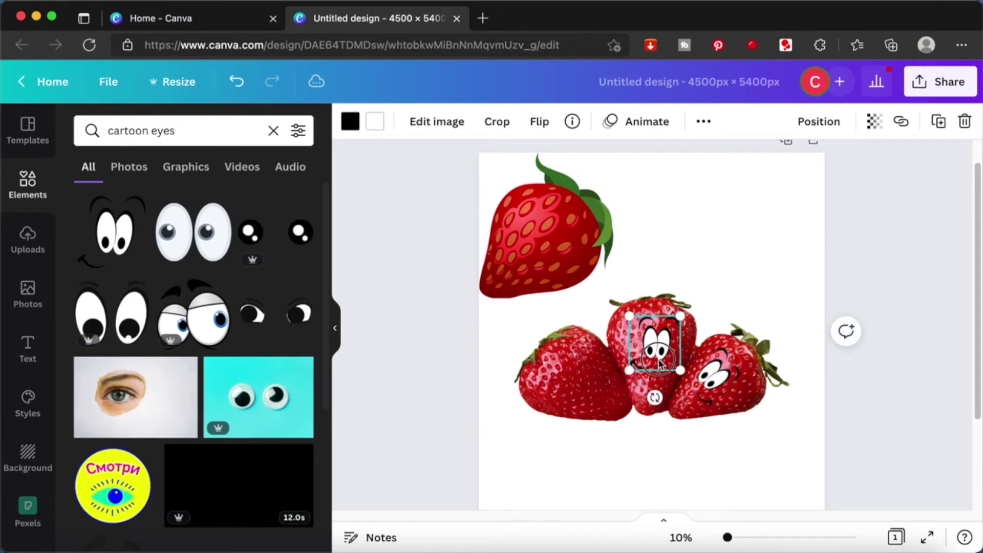
{"action": "left_click", "coordinate": [702, 439]}
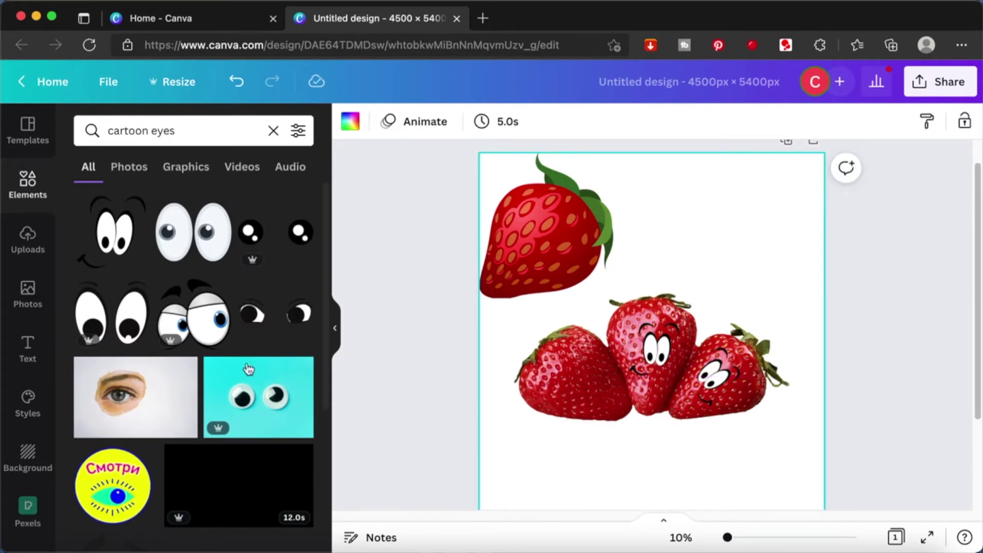
{"action": "scroll", "coordinate": [194, 329], "scroll_direction": "down", "scroll_amount": 5}
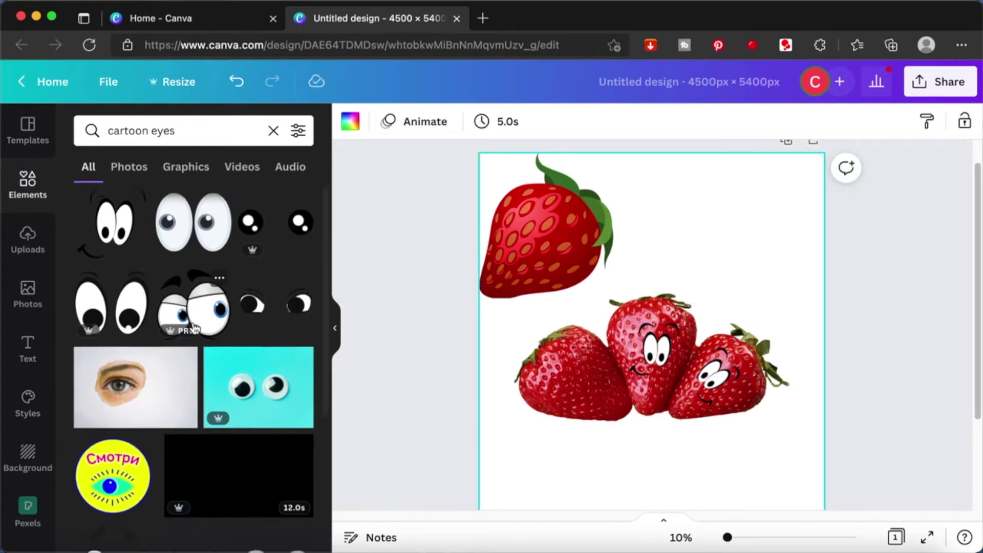
Step: Add the tongue-out cartoon face, shrink and tilt it onto the left strawberry
{"action": "scroll", "coordinate": [194, 328], "scroll_direction": "down", "scroll_amount": 12}
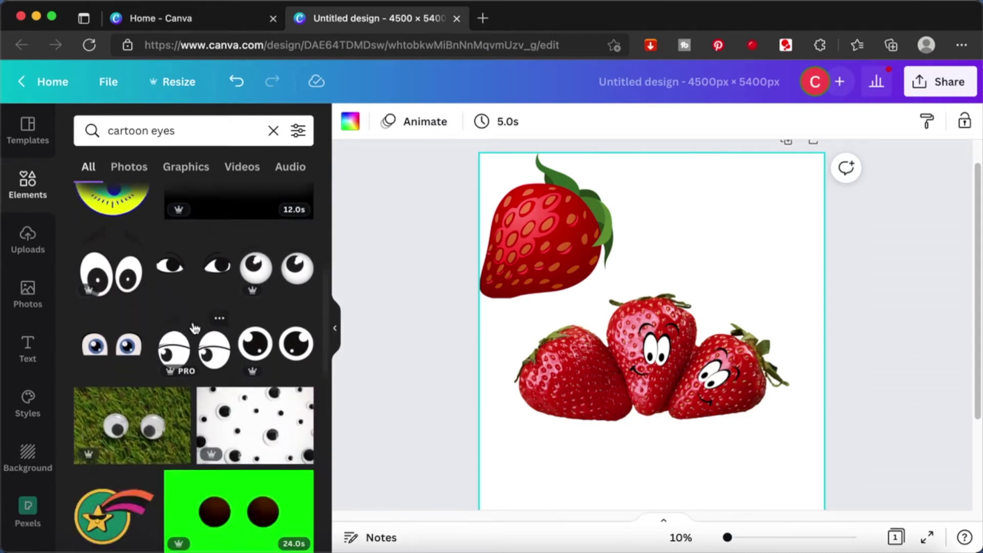
{"action": "scroll", "coordinate": [194, 328], "scroll_direction": "down", "scroll_amount": 5}
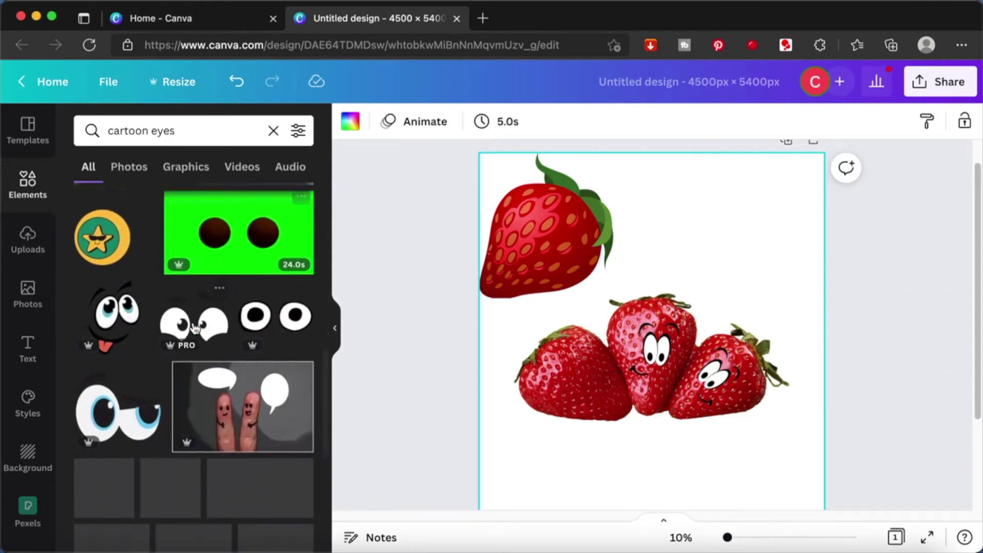
{"action": "left_click", "coordinate": [113, 293]}
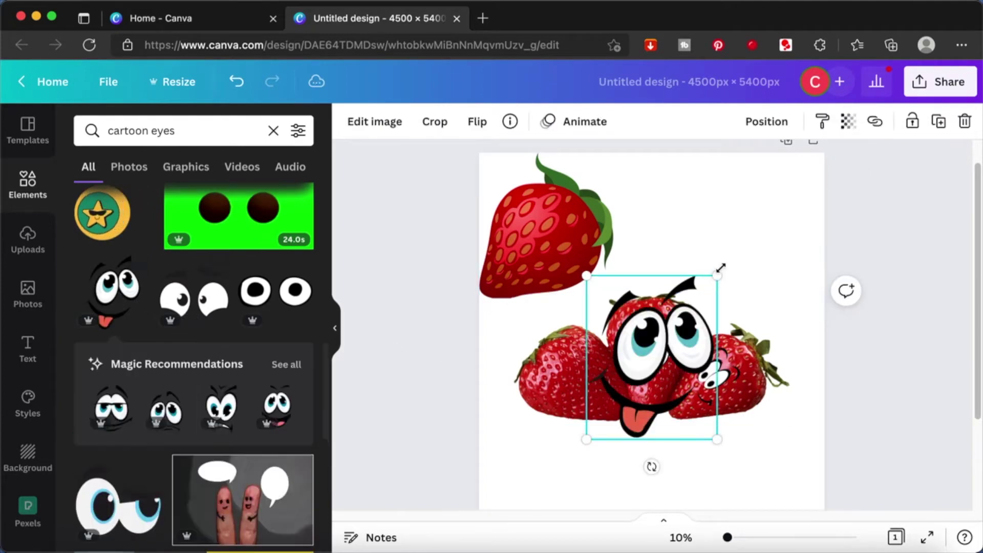
{"action": "left_click_drag", "start_coordinate": [719, 273], "coordinate": [630, 385]}
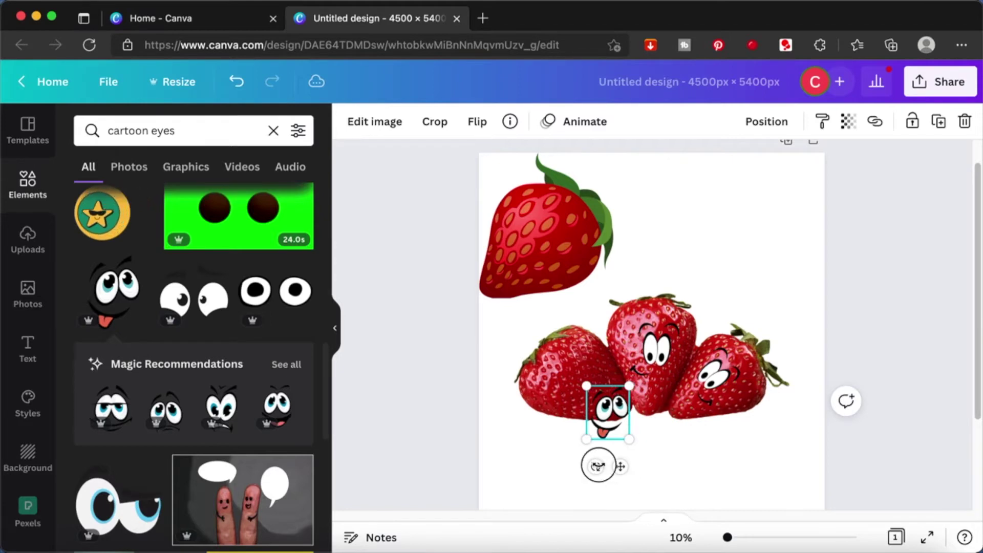
{"action": "left_click_drag", "start_coordinate": [598, 466], "coordinate": [648, 450]}
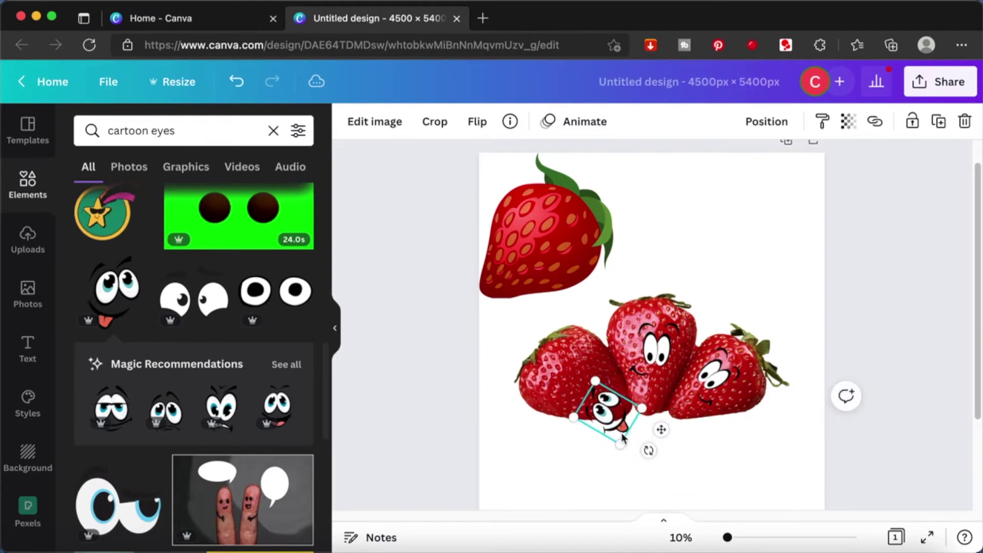
{"action": "left_click_drag", "start_coordinate": [607, 417], "coordinate": [570, 387]}
{"action": "left_click", "coordinate": [682, 473]}
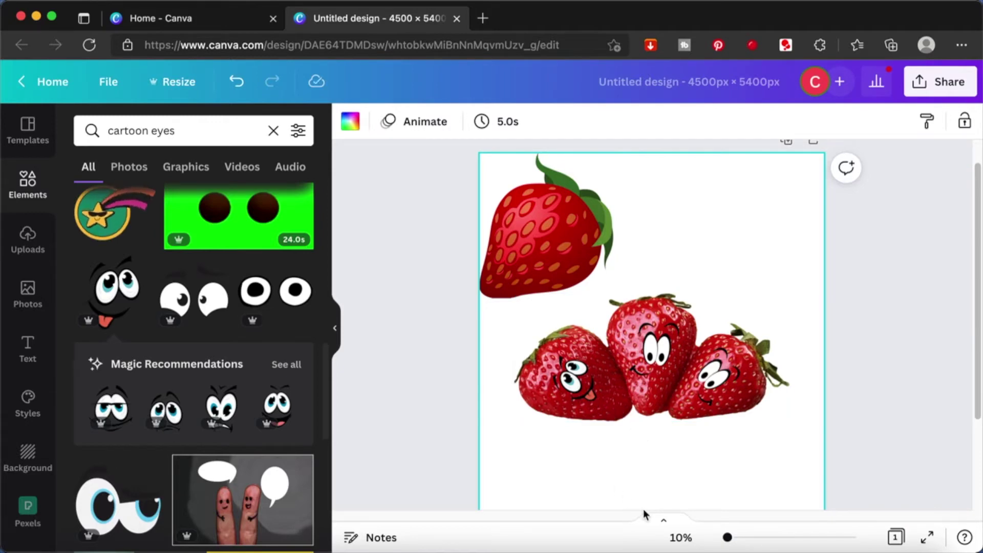
Step: Give the big cartoon strawberry resized, tilted angry cartoon eyes
{"action": "left_click", "coordinate": [238, 405]}
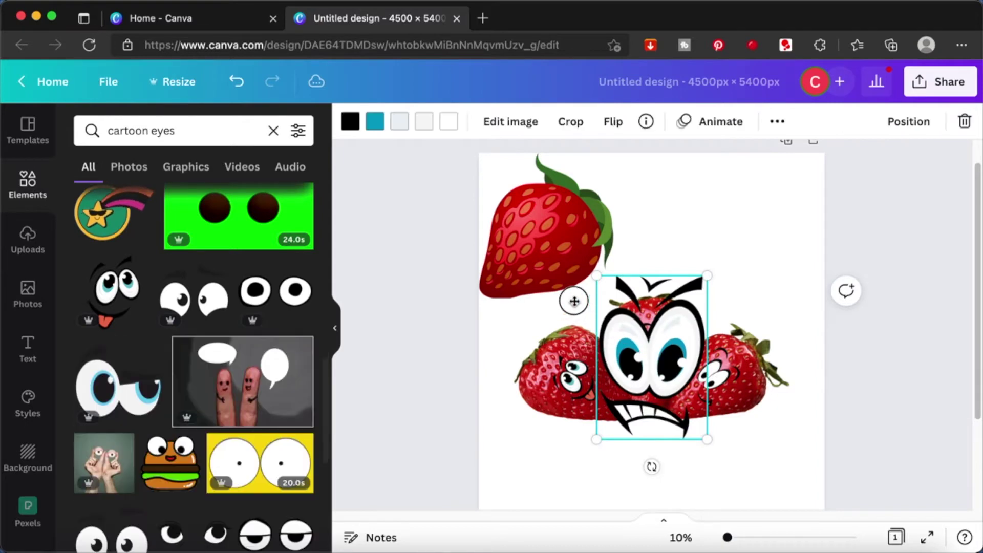
{"action": "left_click_drag", "start_coordinate": [660, 349], "coordinate": [543, 256]}
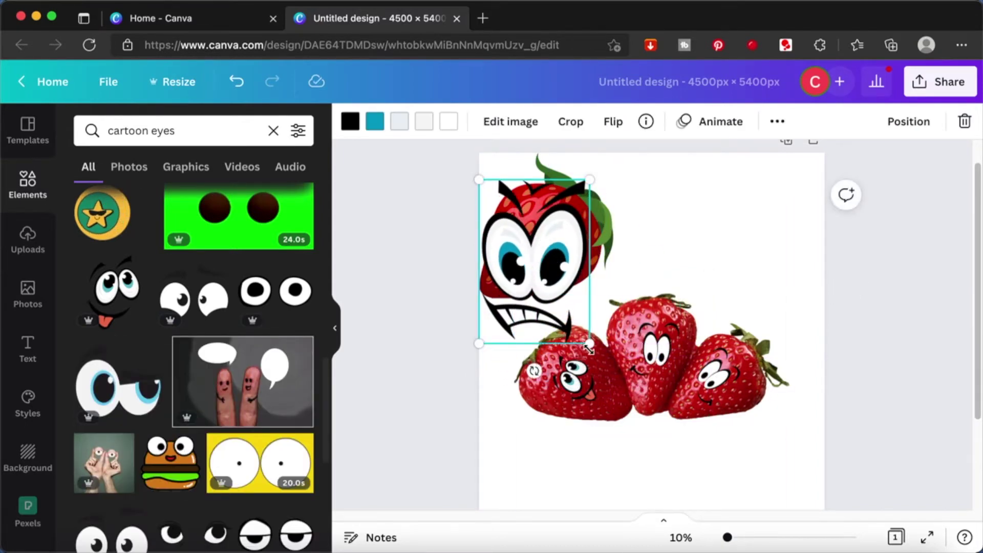
{"action": "left_click_drag", "start_coordinate": [585, 342], "coordinate": [532, 233]}
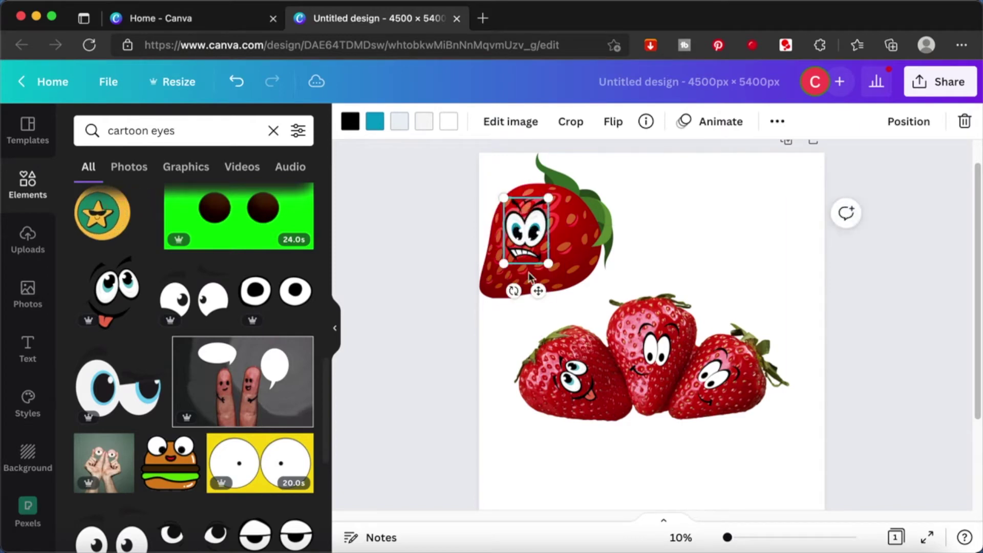
{"action": "left_click_drag", "start_coordinate": [514, 291], "coordinate": [485, 276]}
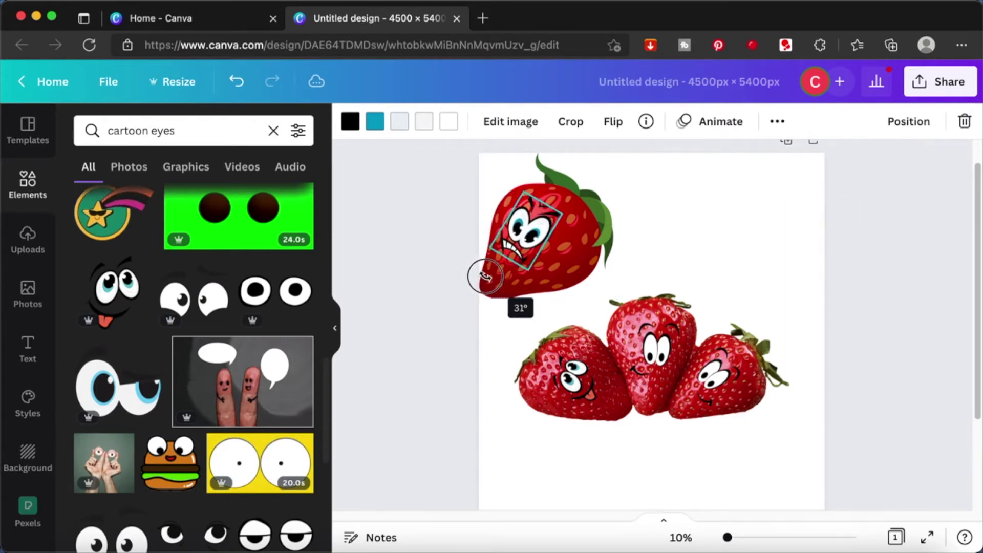
{"action": "left_click", "coordinate": [659, 254]}
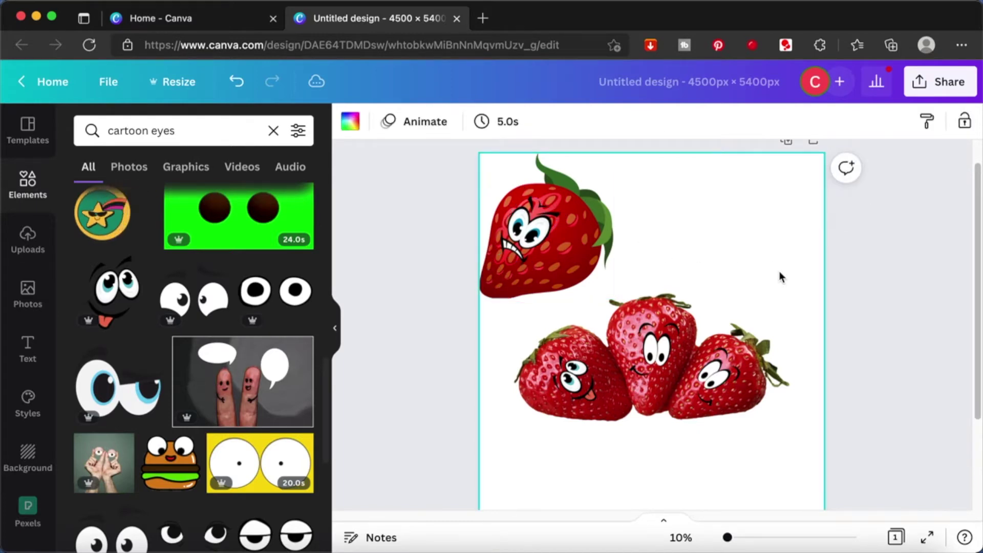
Step: Move the big strawberry and its angry eyes onto a new second page
{"action": "scroll", "coordinate": [780, 277], "scroll_direction": "down", "scroll_amount": 2}
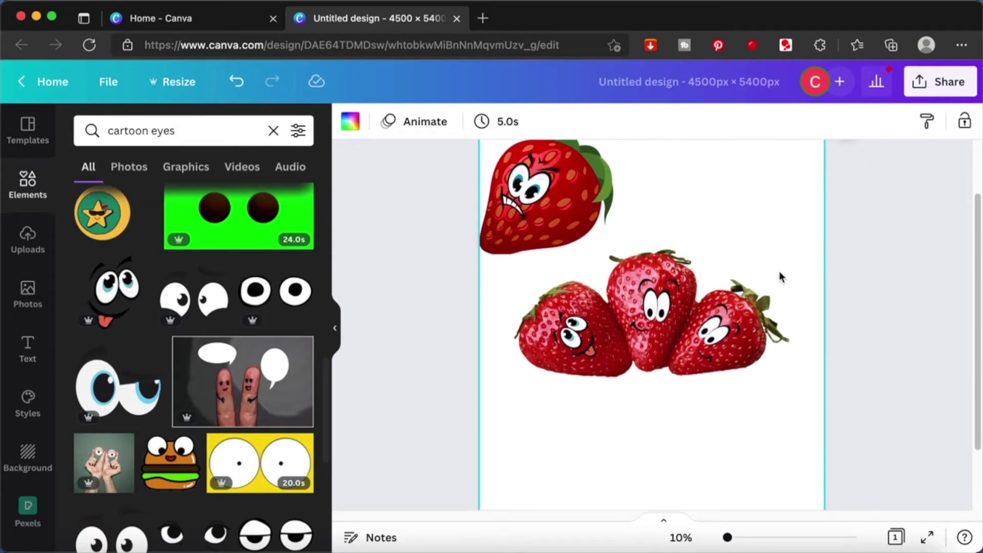
{"action": "scroll", "coordinate": [779, 277], "scroll_direction": "up", "scroll_amount": 3}
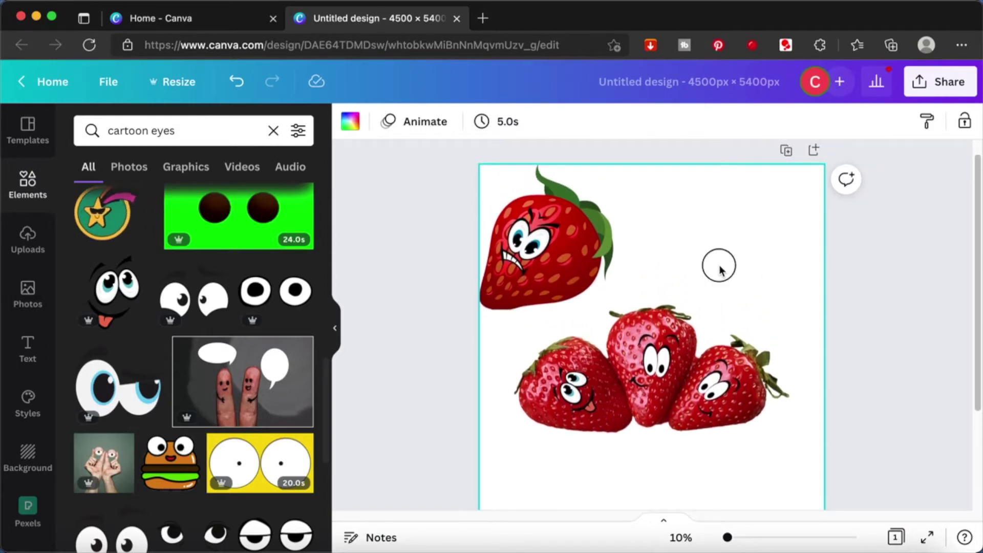
{"action": "left_click_drag", "start_coordinate": [719, 267], "coordinate": [444, 184]}
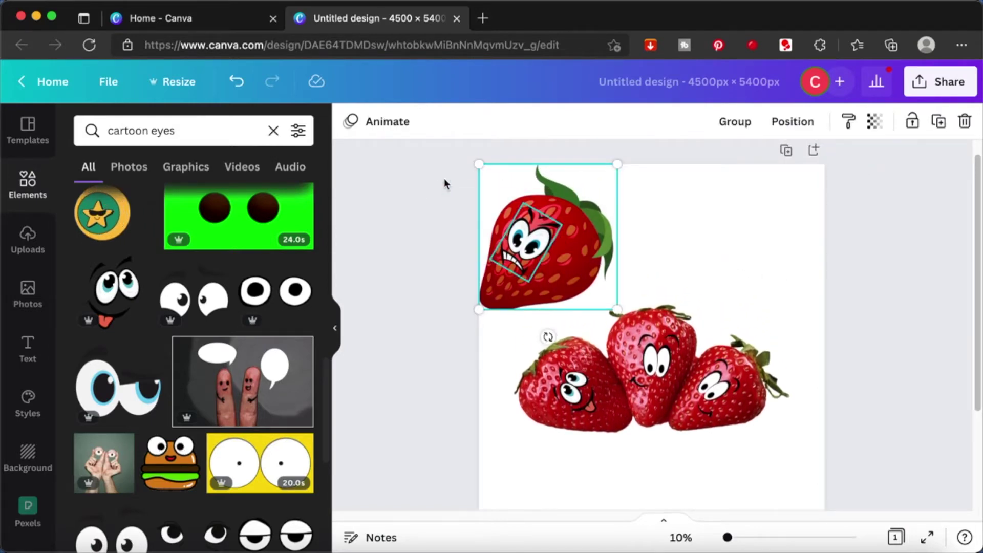
{"action": "key", "text": "Delete"}
{"action": "scroll", "coordinate": [444, 183], "scroll_direction": "down", "scroll_amount": 6}
{"action": "left_click", "coordinate": [614, 468]}
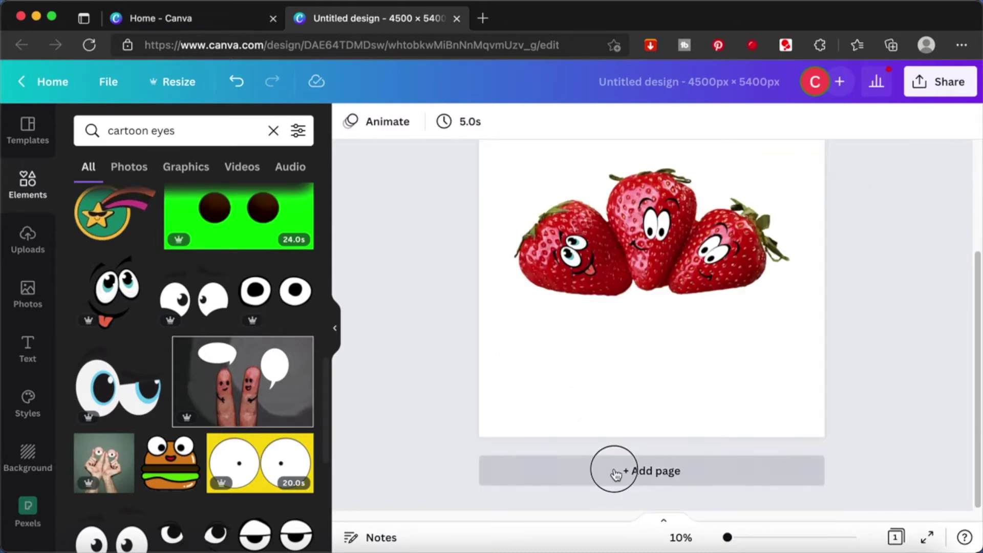
{"action": "key", "text": "super+v"}
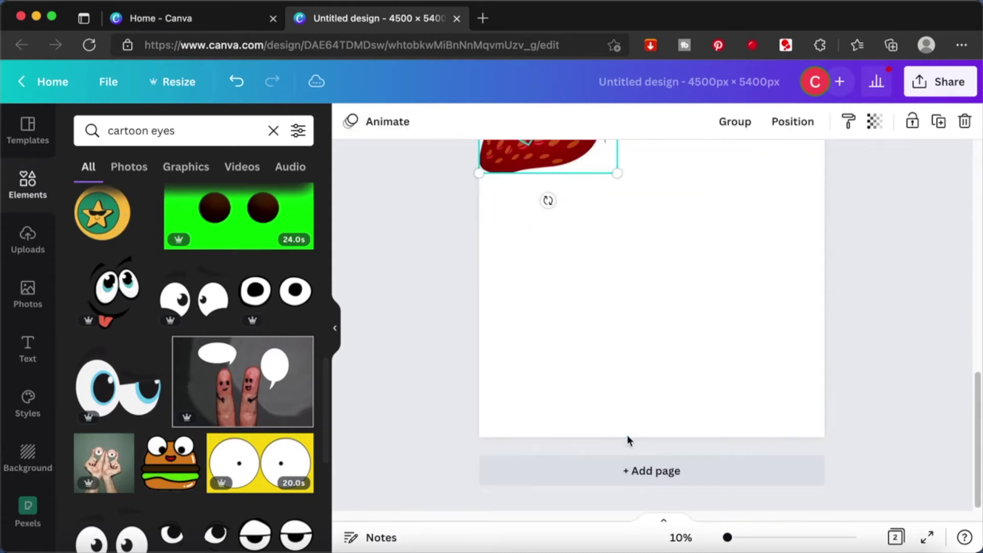
{"action": "scroll", "coordinate": [718, 327], "scroll_direction": "up", "scroll_amount": 10}
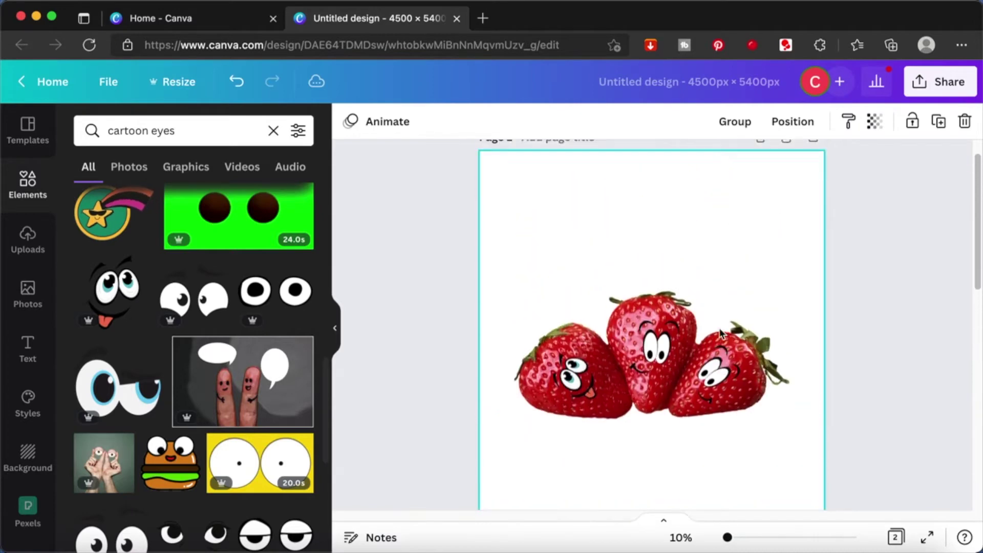
Step: Replace the element search with a search for 'rainbow'
{"action": "left_click", "coordinate": [703, 285]}
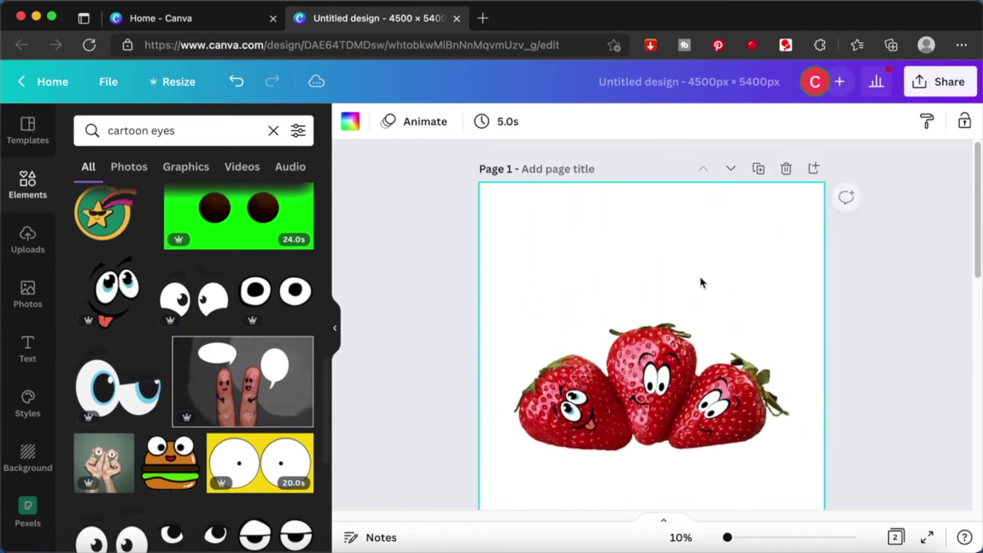
{"action": "left_click", "coordinate": [198, 132]}
{"action": "triple_click", "coordinate": [198, 132]}
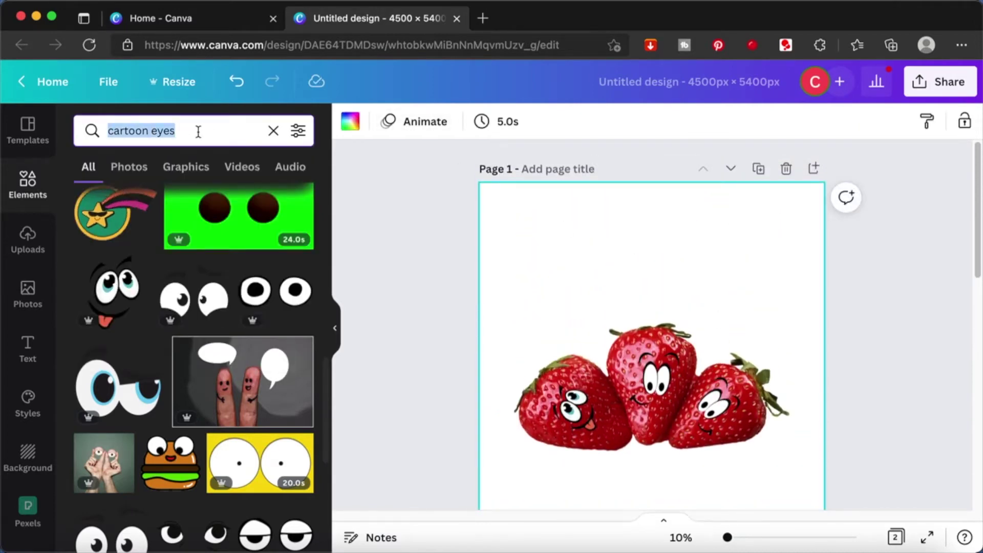
{"action": "type", "text": "rainbow"}
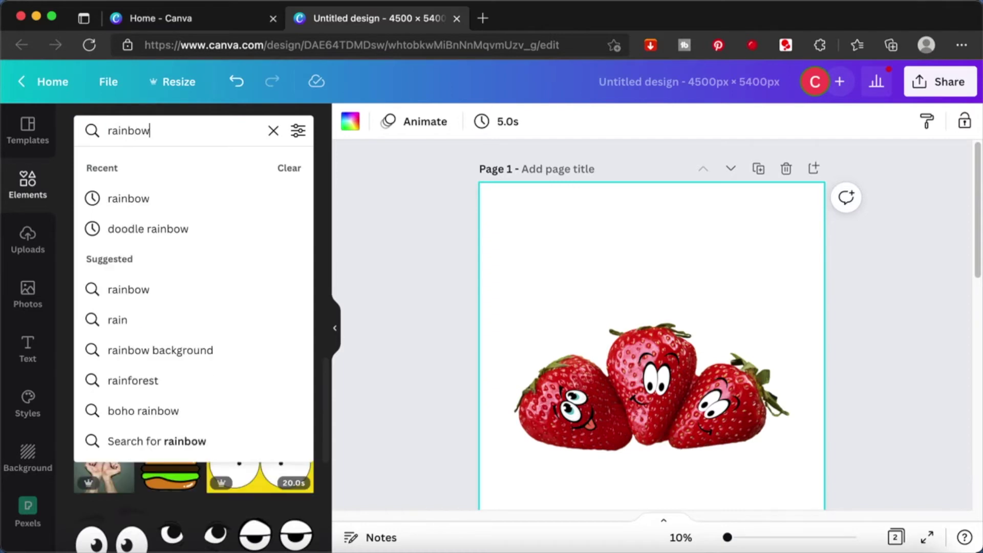
{"action": "key", "text": "Return"}
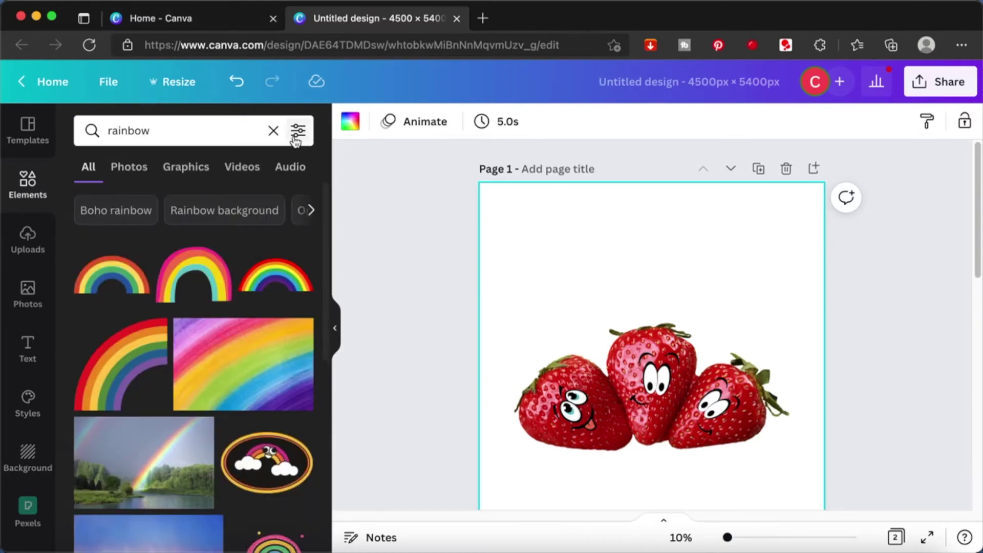
Step: Filter the rainbow results to Static and Pro items and browse them
{"action": "left_click", "coordinate": [297, 134]}
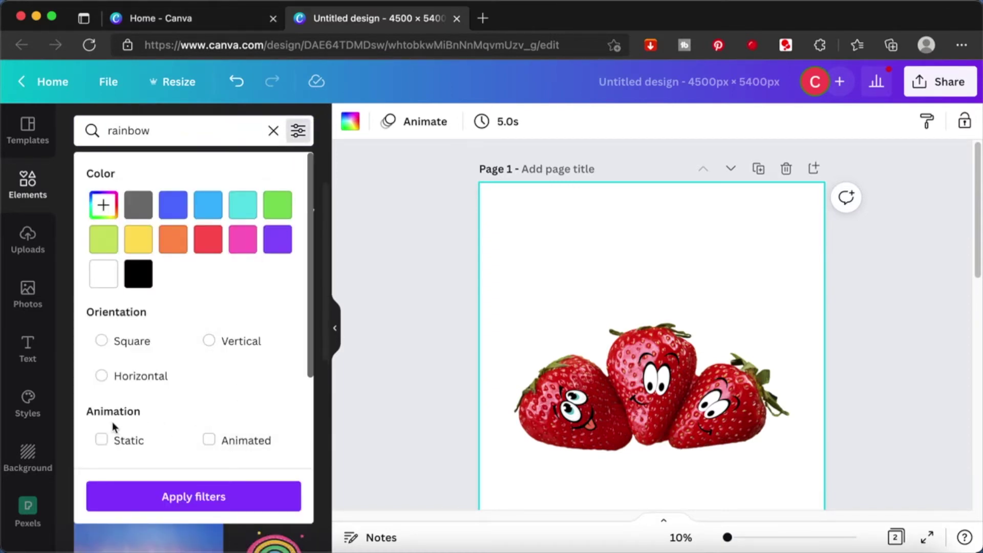
{"action": "left_click", "coordinate": [114, 439]}
{"action": "scroll", "coordinate": [117, 441], "scroll_direction": "down", "scroll_amount": 3}
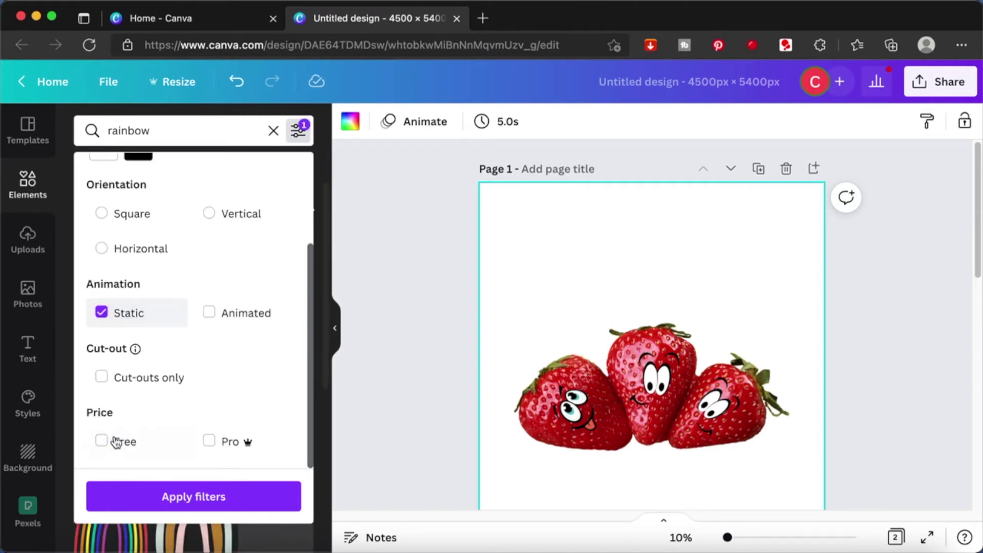
{"action": "left_click", "coordinate": [218, 442]}
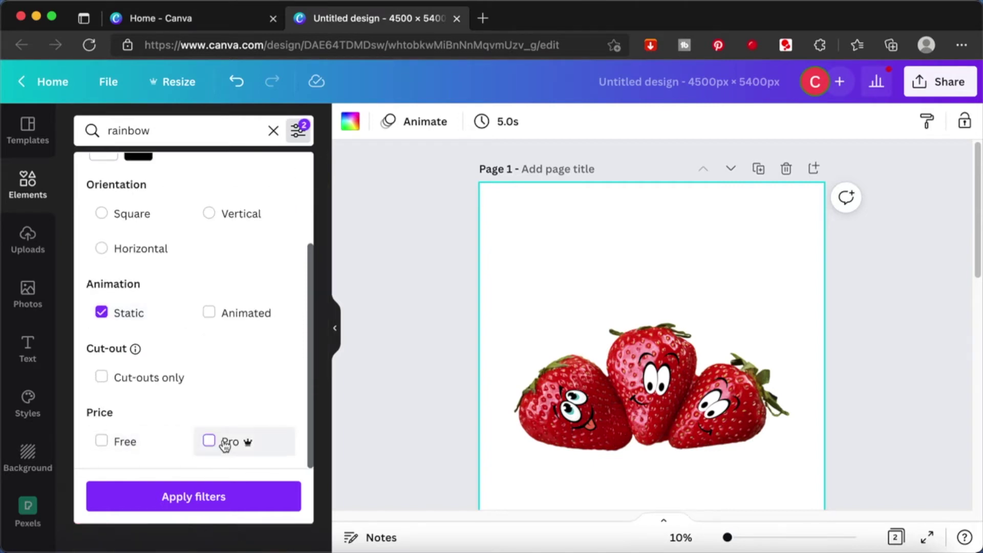
{"action": "left_click", "coordinate": [231, 498]}
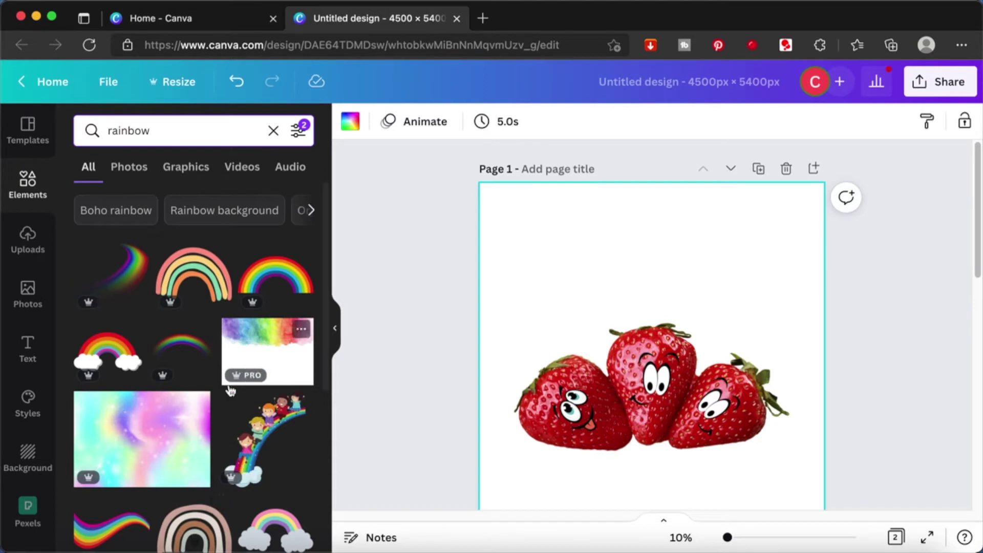
{"action": "scroll", "coordinate": [211, 313], "scroll_direction": "down", "scroll_amount": 2}
{"action": "scroll", "coordinate": [214, 320], "scroll_direction": "down", "scroll_amount": 5}
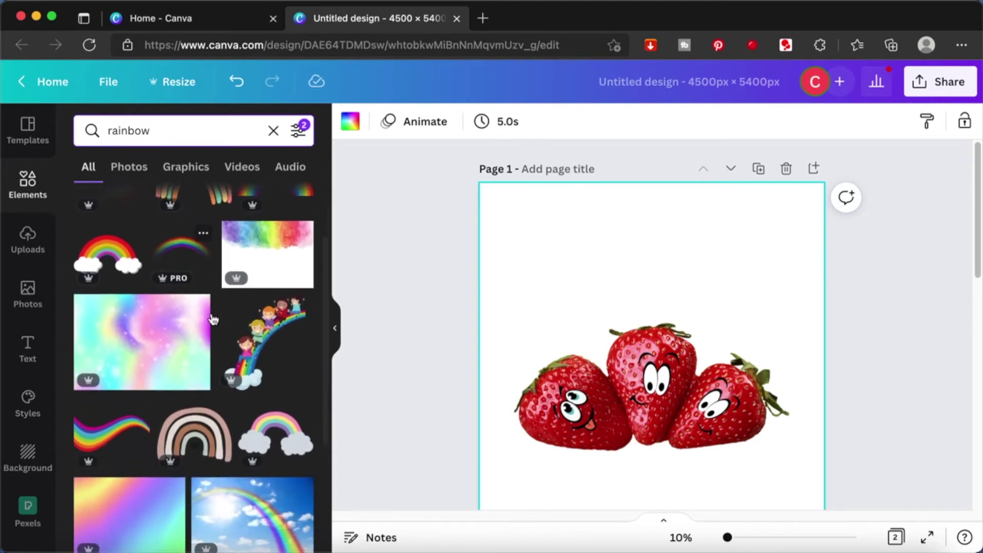
{"action": "scroll", "coordinate": [214, 320], "scroll_direction": "down", "scroll_amount": 3}
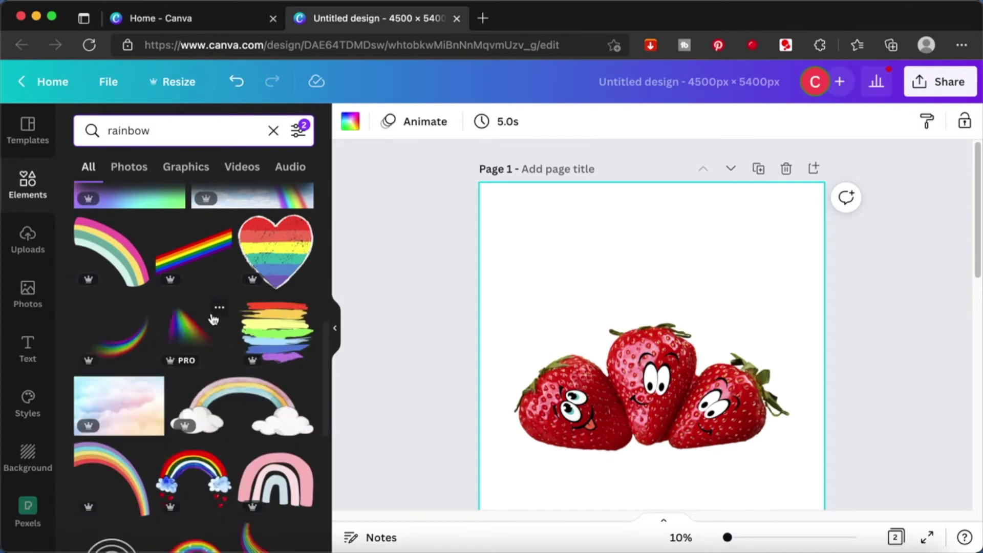
{"action": "scroll", "coordinate": [214, 319], "scroll_direction": "down", "scroll_amount": 3}
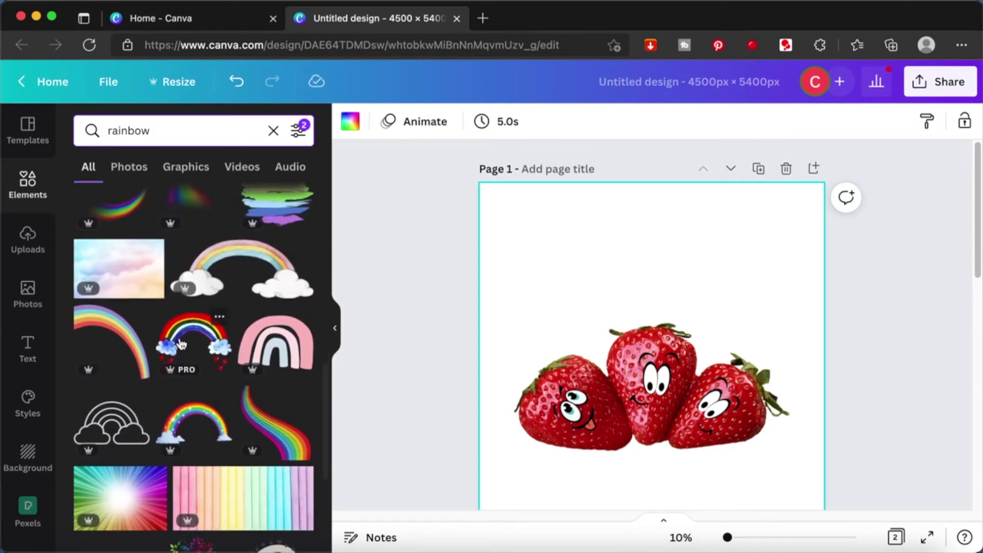
{"action": "scroll", "coordinate": [181, 343], "scroll_direction": "down", "scroll_amount": 7}
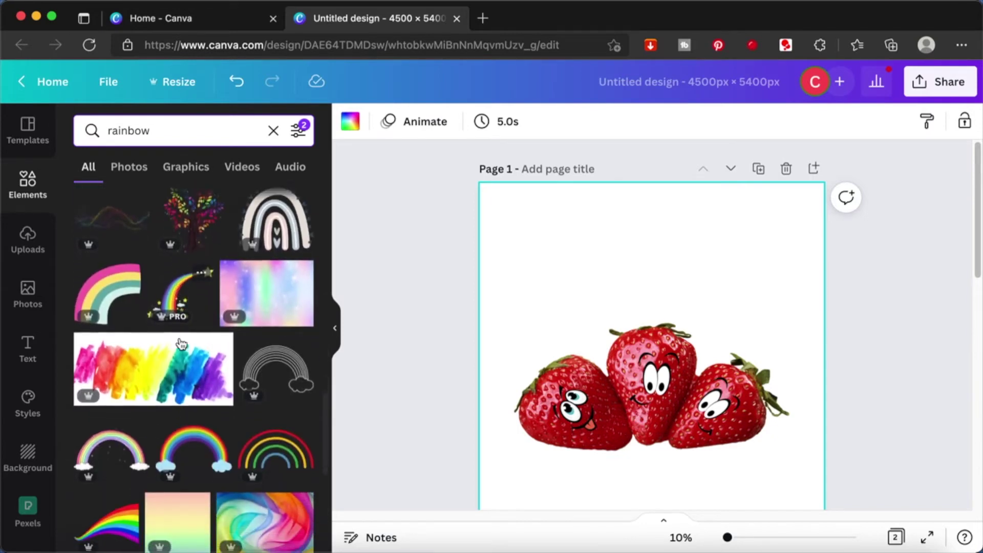
{"action": "scroll", "coordinate": [180, 343], "scroll_direction": "down", "scroll_amount": 4}
{"action": "scroll", "coordinate": [181, 343], "scroll_direction": "down", "scroll_amount": 4}
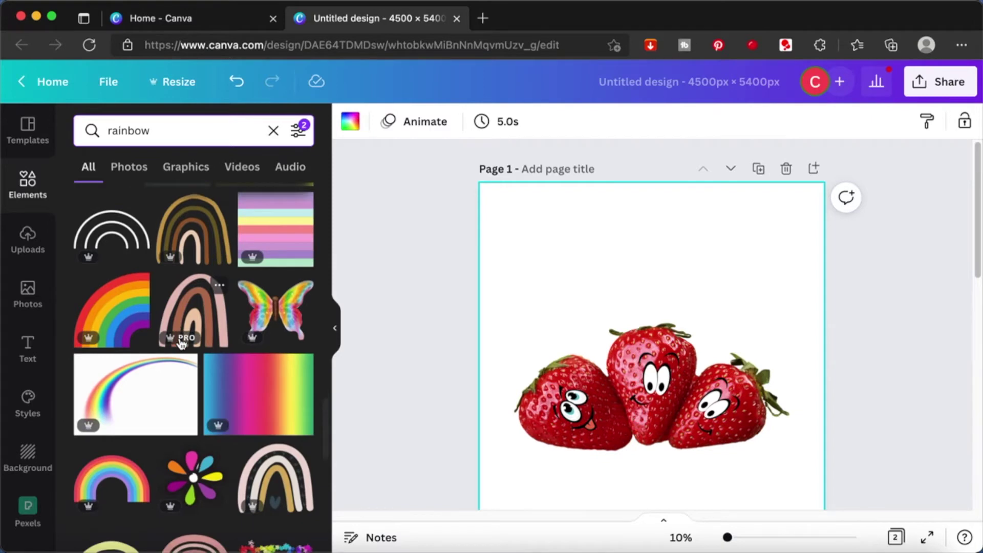
{"action": "scroll", "coordinate": [180, 343], "scroll_direction": "down", "scroll_amount": 4}
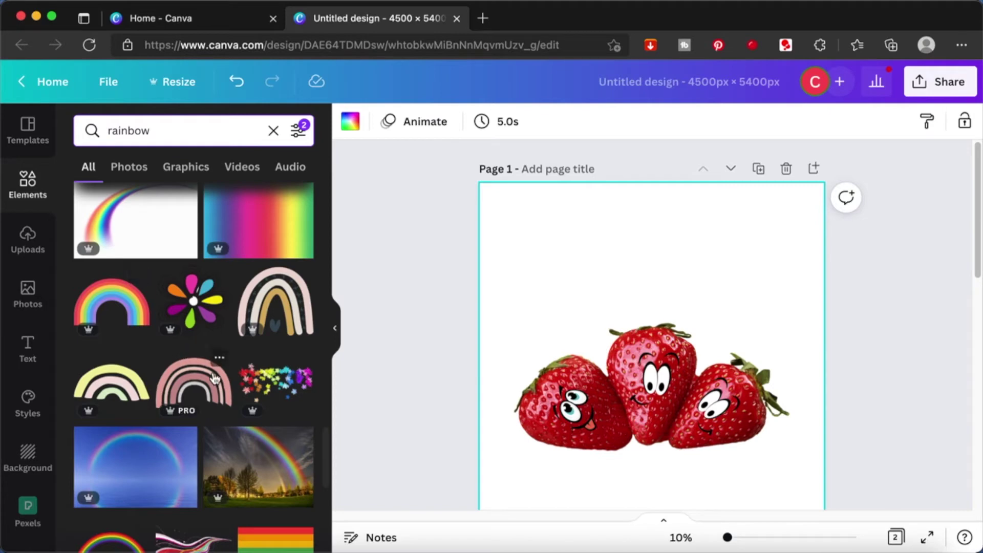
Step: Add the classic rainbow, enlarge it to the page width and send it to back
{"action": "left_click", "coordinate": [110, 301]}
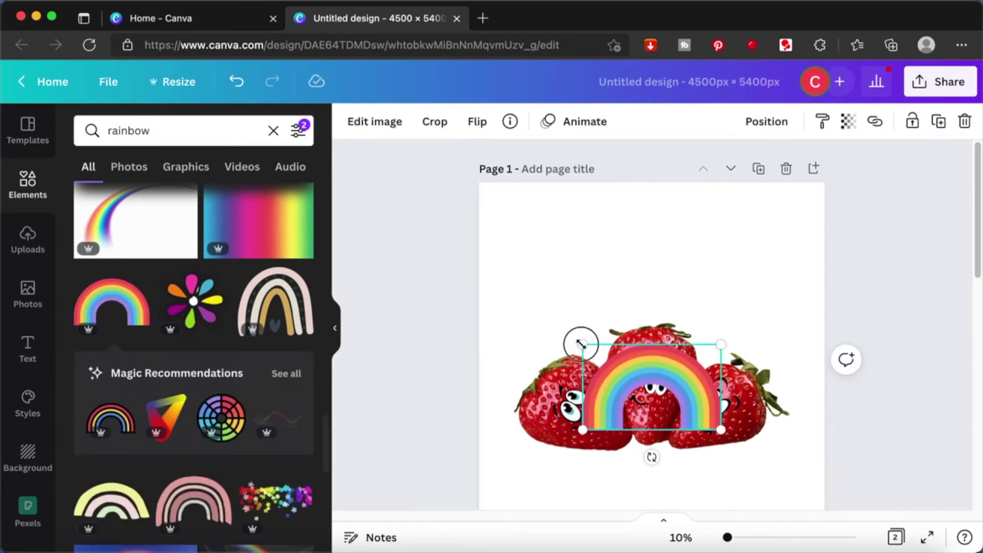
{"action": "left_click_drag", "start_coordinate": [581, 344], "coordinate": [501, 246]}
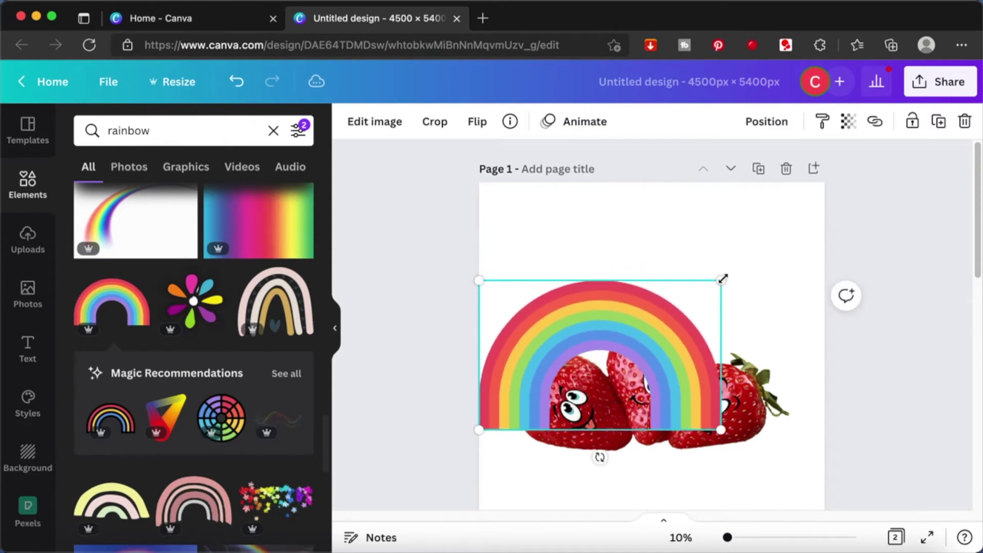
{"action": "left_click_drag", "start_coordinate": [722, 279], "coordinate": [862, 279]}
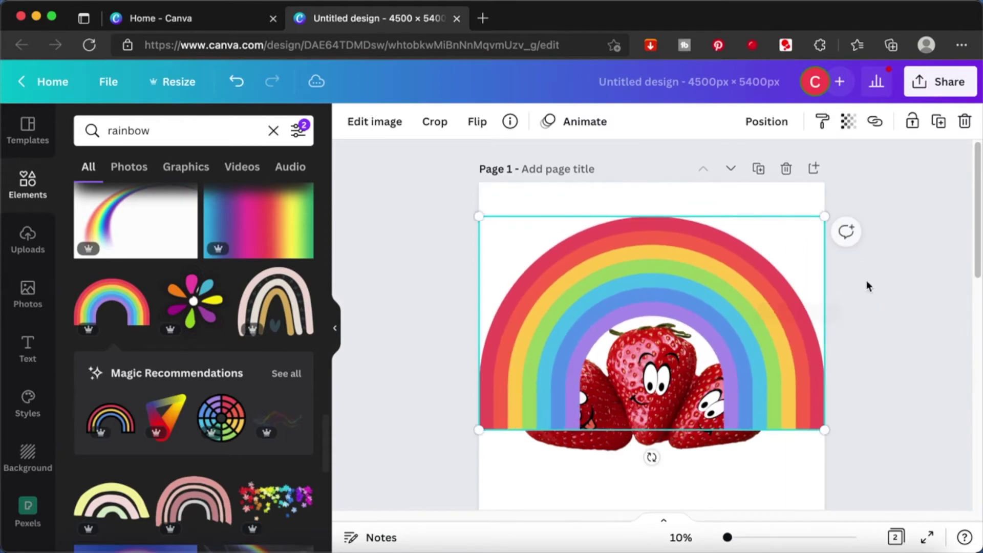
{"action": "right_click", "coordinate": [773, 297]}
{"action": "left_click", "coordinate": [848, 413]}
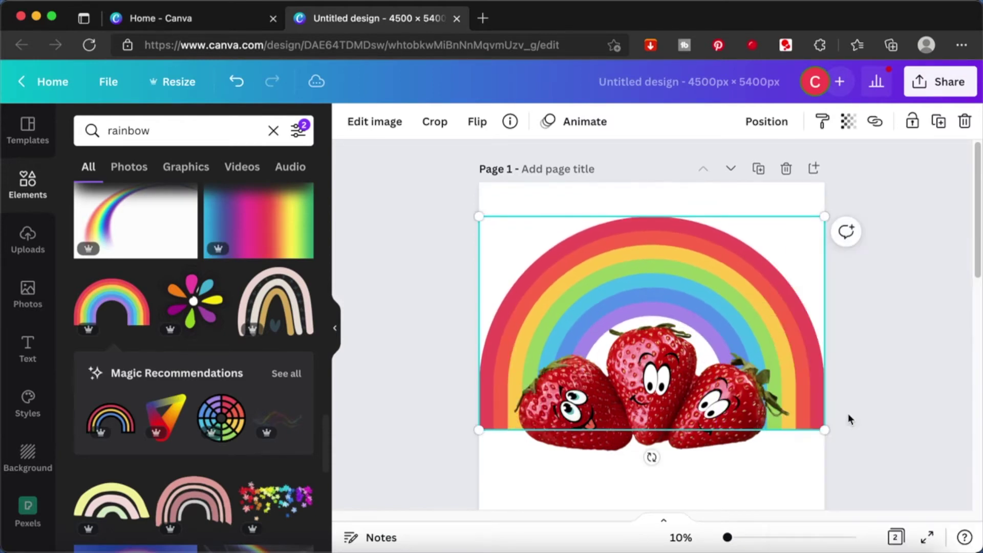
{"action": "left_click", "coordinate": [883, 385]}
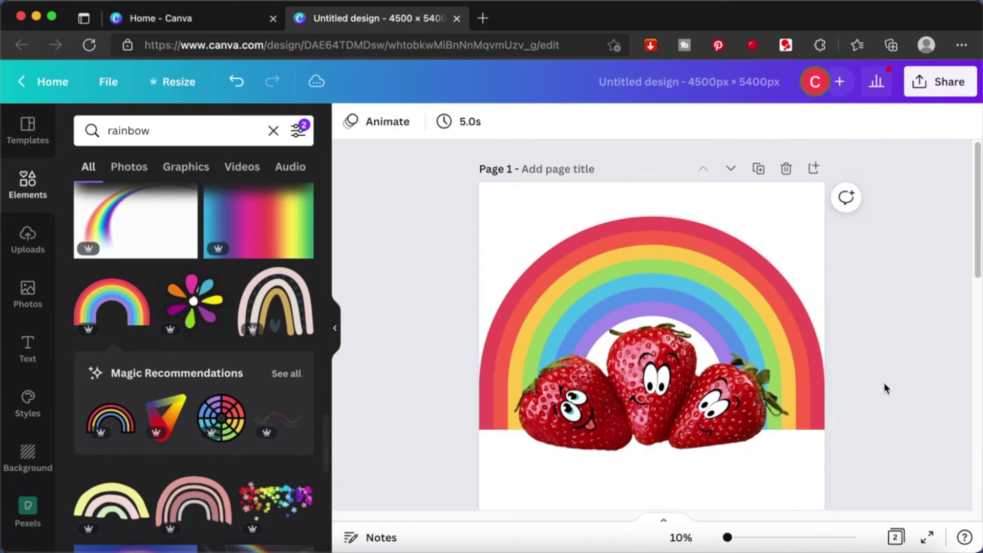
Step: Nudge the rainbow slightly lower behind the strawberries
{"action": "scroll", "coordinate": [886, 389], "scroll_direction": "down", "scroll_amount": 2}
{"action": "scroll", "coordinate": [887, 389], "scroll_direction": "up", "scroll_amount": 2}
{"action": "left_click_drag", "start_coordinate": [671, 267], "coordinate": [673, 291]}
{"action": "left_click", "coordinate": [890, 322]}
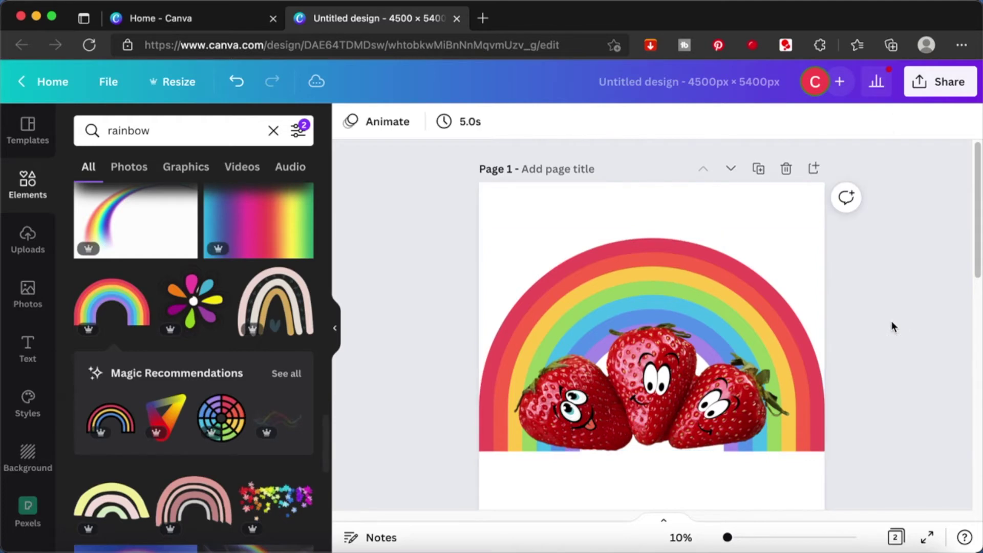
{"action": "scroll", "coordinate": [891, 323], "scroll_direction": "down", "scroll_amount": 4}
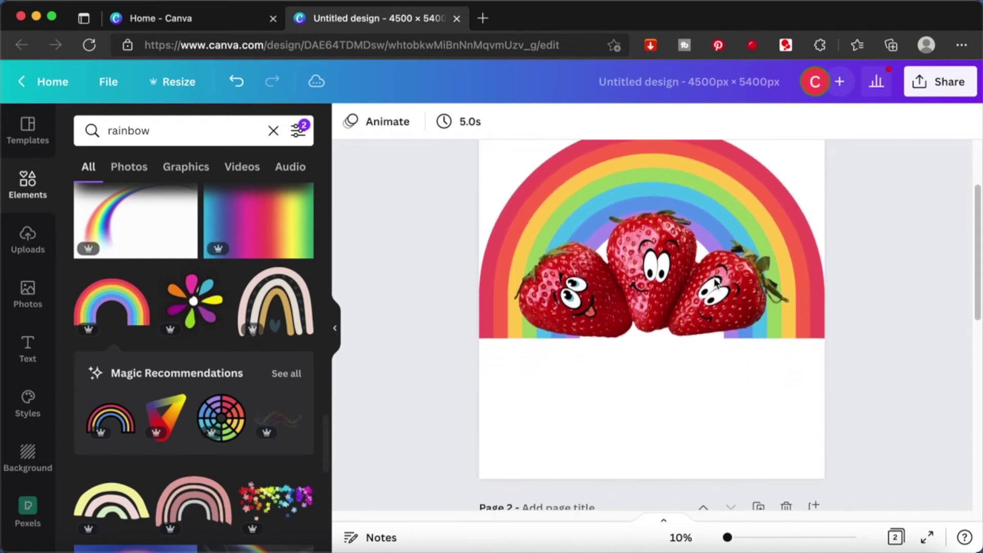
{"action": "left_click", "coordinate": [28, 349]}
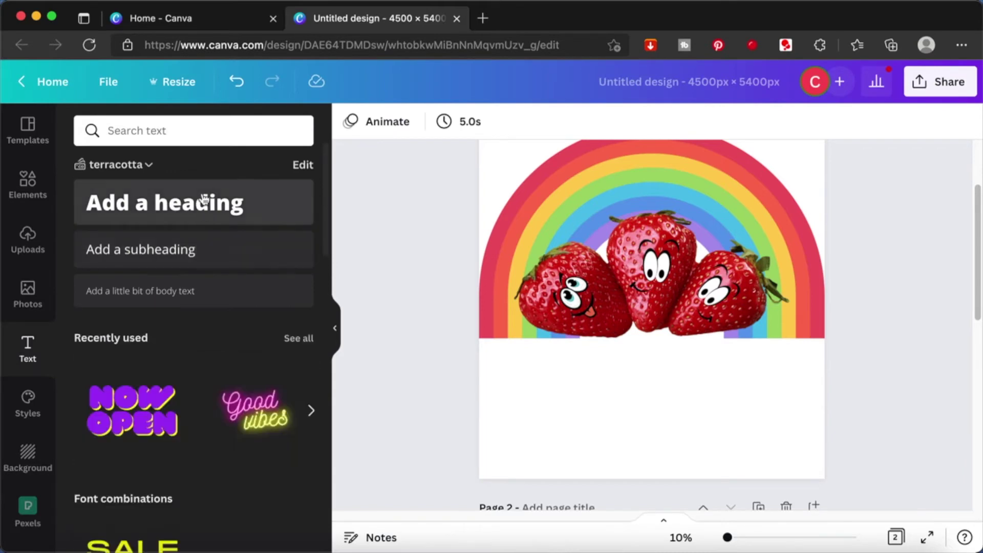
Step: Add a heading text box and move it below the rainbow and strawberries
{"action": "left_click", "coordinate": [203, 199]}
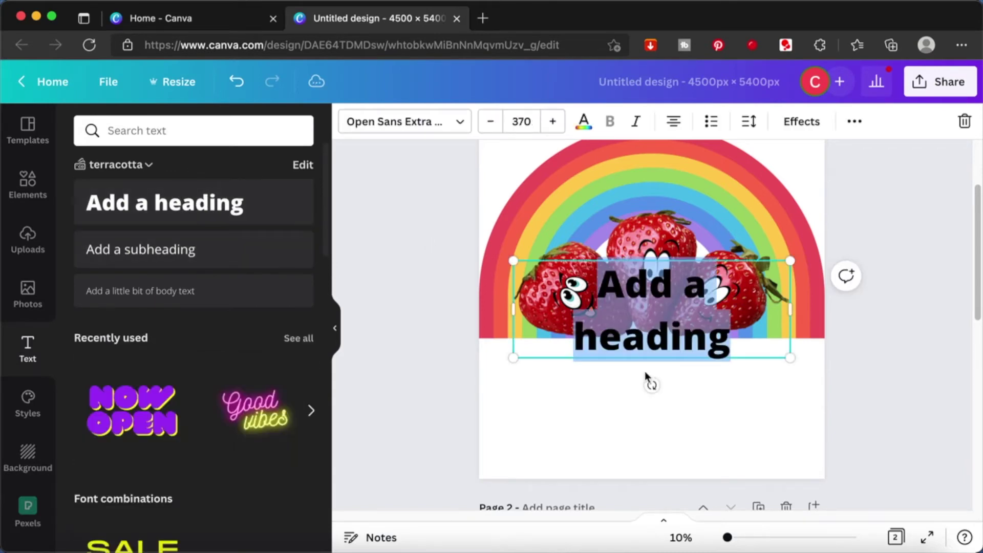
{"action": "left_click", "coordinate": [663, 342]}
{"action": "left_click", "coordinate": [832, 434]}
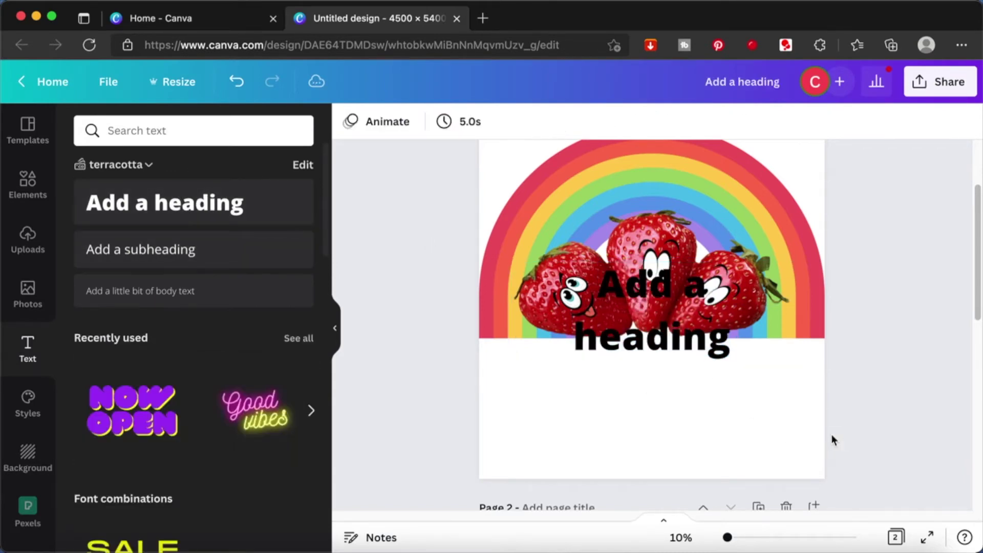
{"action": "left_click", "coordinate": [686, 349]}
{"action": "left_click_drag", "start_coordinate": [686, 349], "coordinate": [652, 430]}
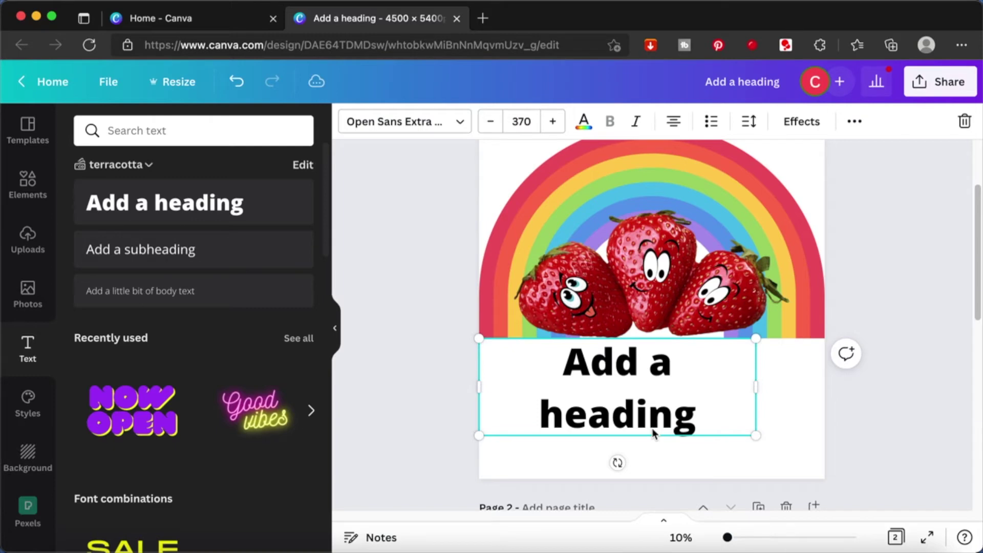
Step: Change the heading text to WEIRD BUT CUTE and widen it to fit one line
{"action": "left_click", "coordinate": [652, 430]}
{"action": "type", "text": "WEIRD"}
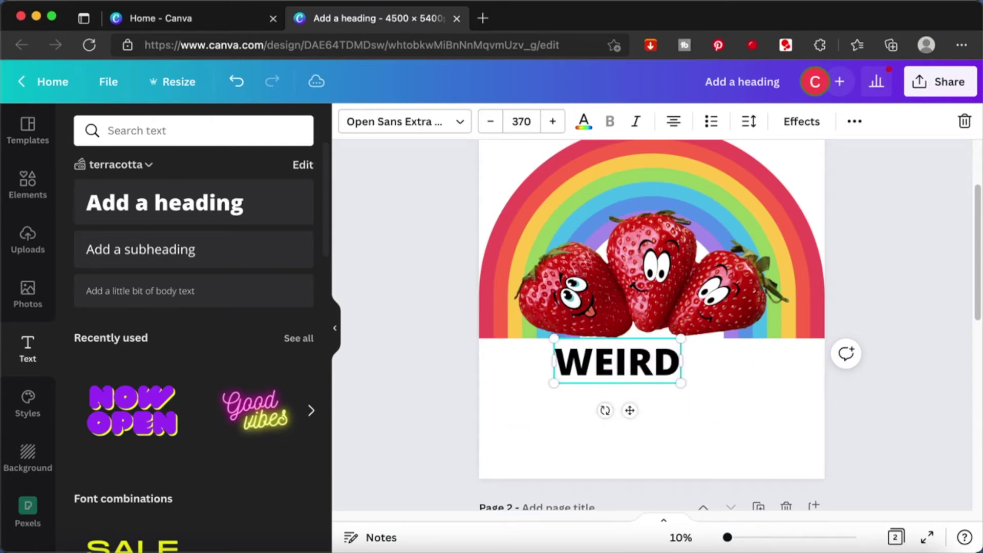
{"action": "type", "text": "BUT"}
{"action": "key", "text": "BackSpace"}
{"action": "key", "text": "BackSpace"}
{"action": "key", "text": "BackSpace"}
{"action": "type", "text": "BUT"}
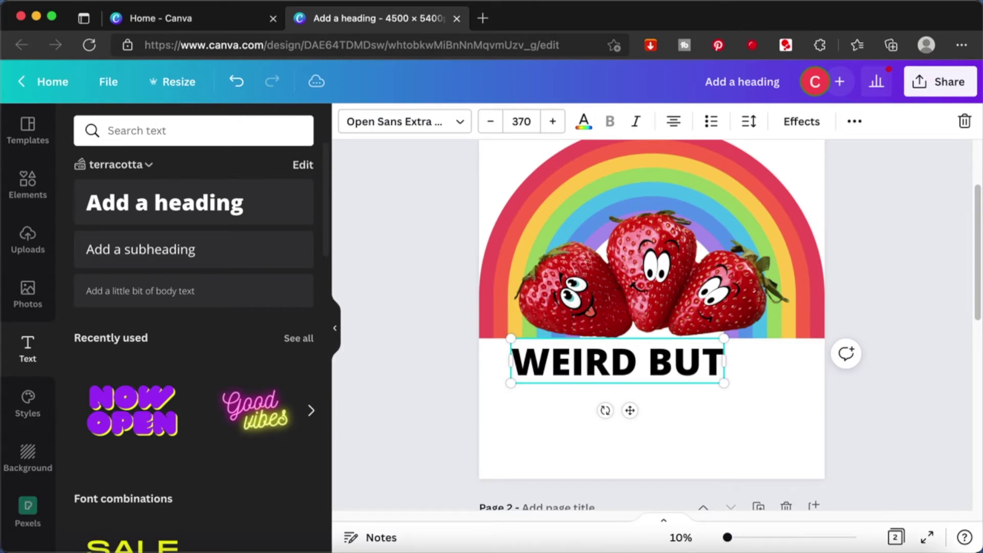
{"action": "type", "text": "CUTE"}
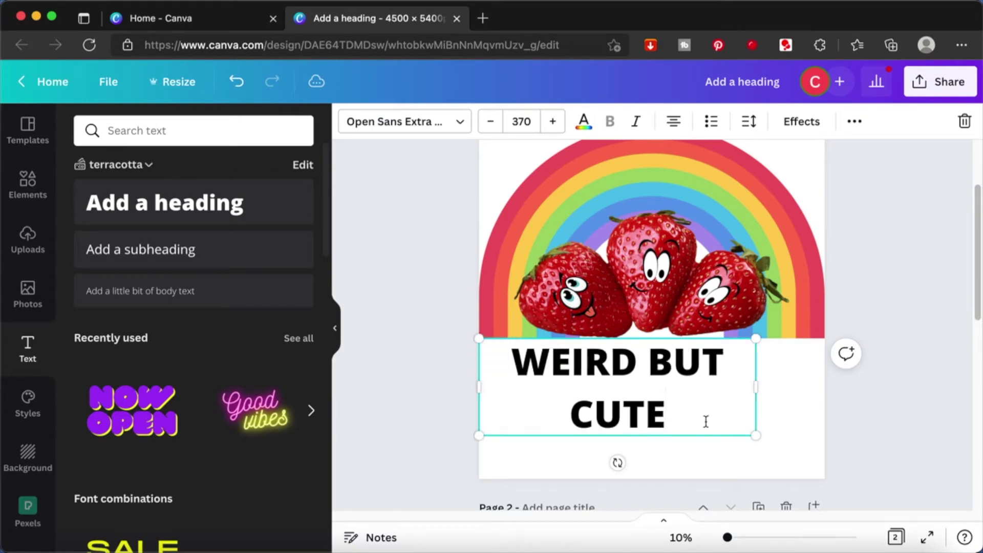
{"action": "left_click_drag", "start_coordinate": [759, 390], "coordinate": [829, 392]}
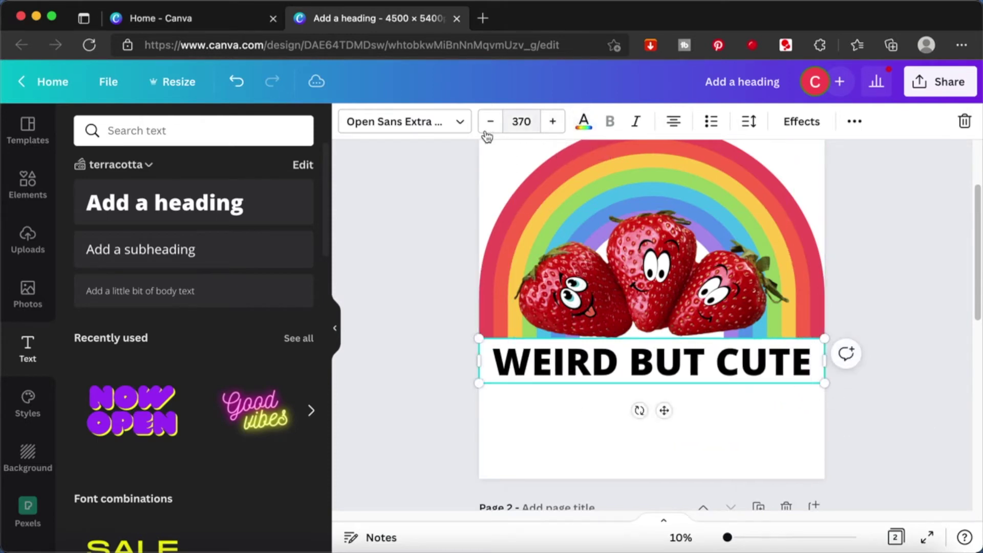
{"action": "left_click", "coordinate": [460, 124]}
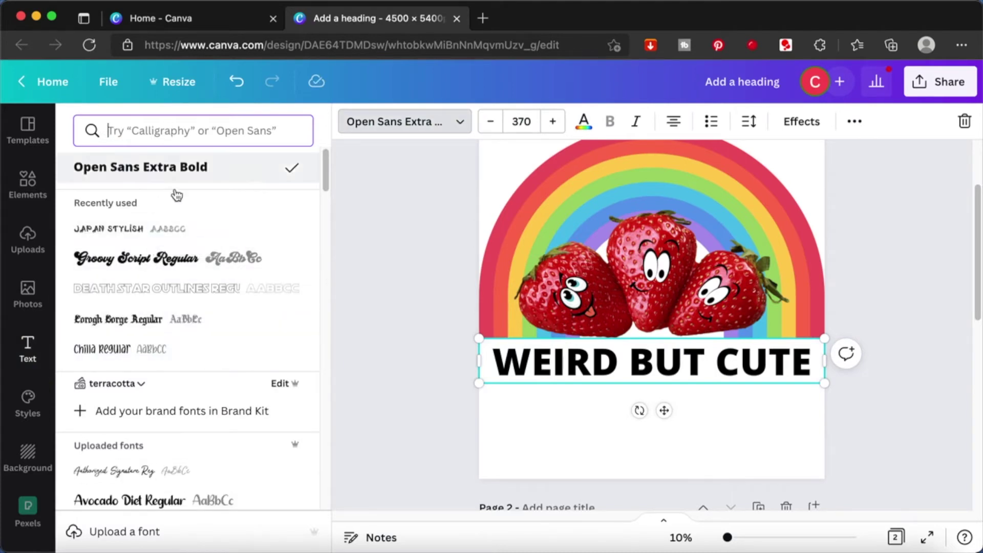
Step: Set the heading font to Cartoon Fun Regular after briefly trying Big Yummy Regular
{"action": "scroll", "coordinate": [183, 222], "scroll_direction": "down", "scroll_amount": 5}
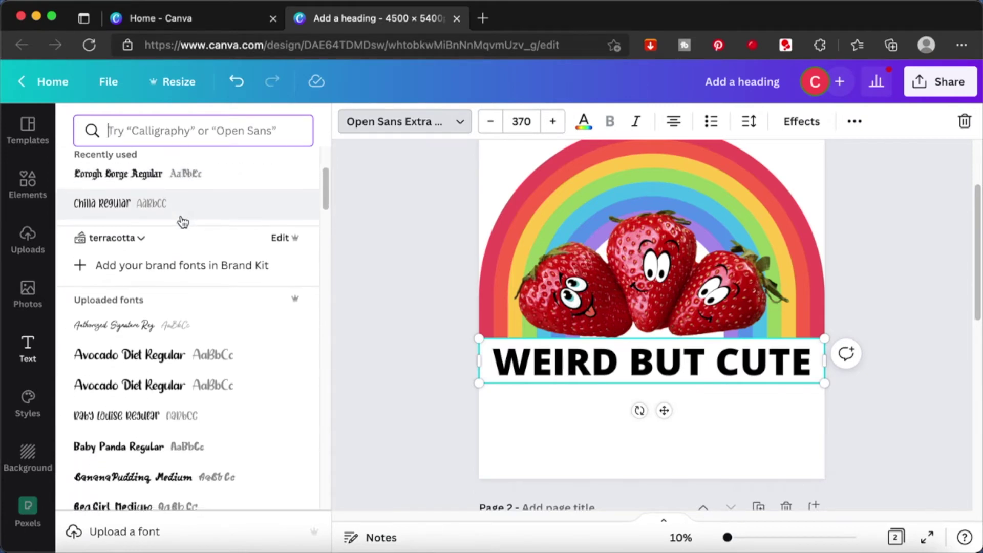
{"action": "scroll", "coordinate": [181, 216], "scroll_direction": "down", "scroll_amount": 3}
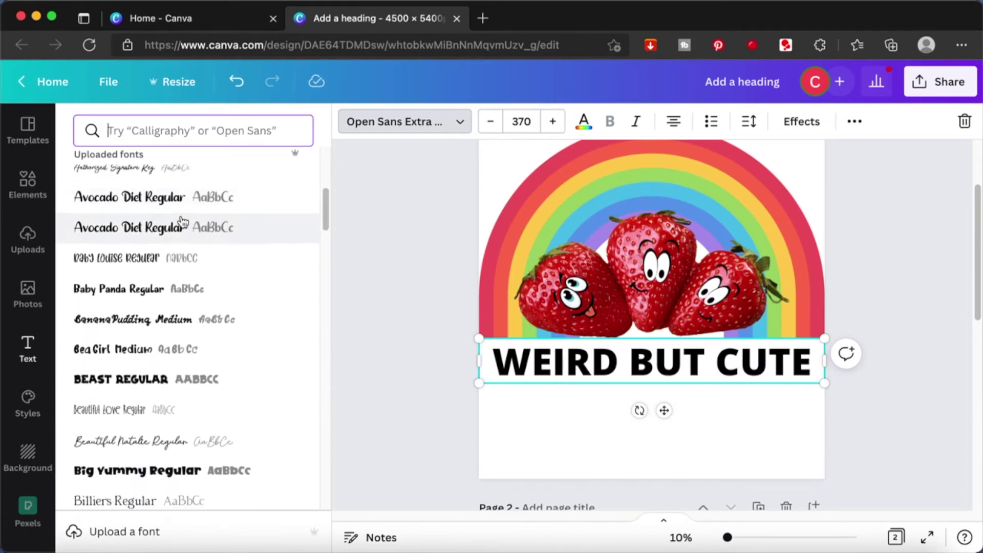
{"action": "scroll", "coordinate": [183, 221], "scroll_direction": "down", "scroll_amount": 5}
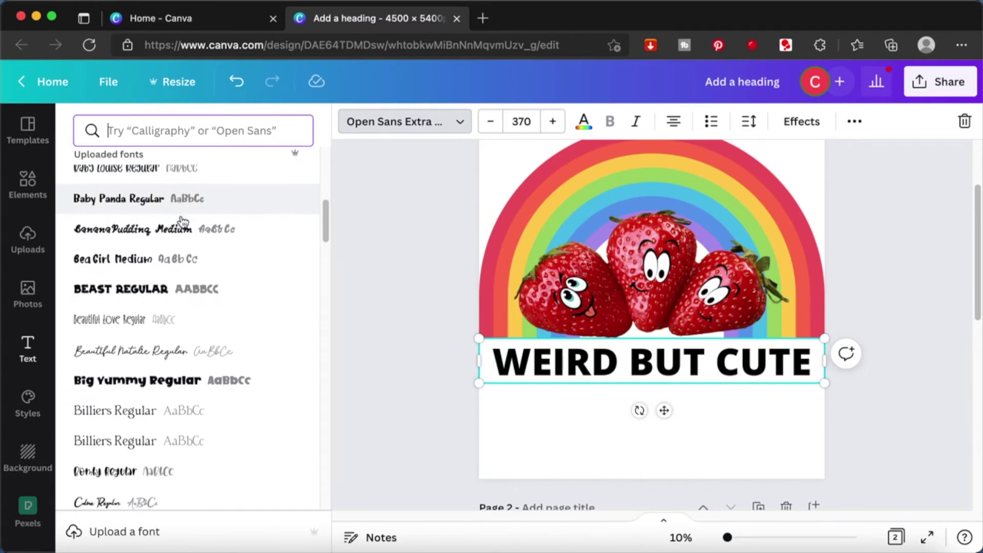
{"action": "left_click", "coordinate": [183, 222]}
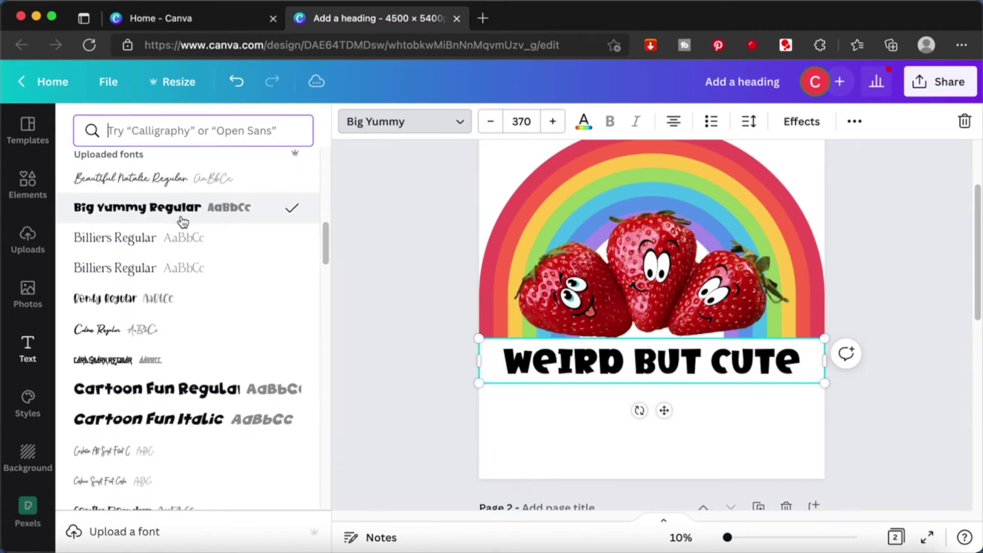
{"action": "left_click", "coordinate": [184, 395]}
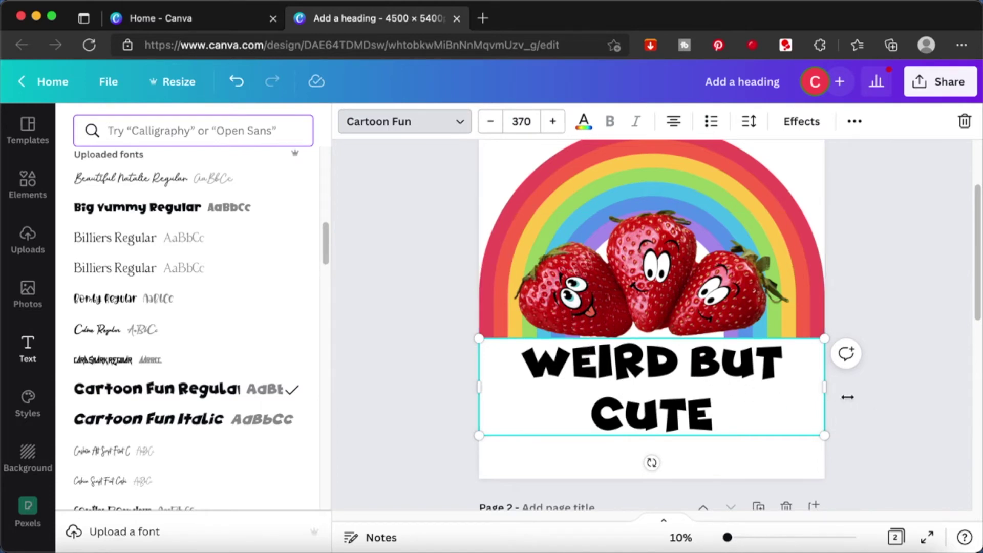
{"action": "left_click", "coordinate": [888, 392]}
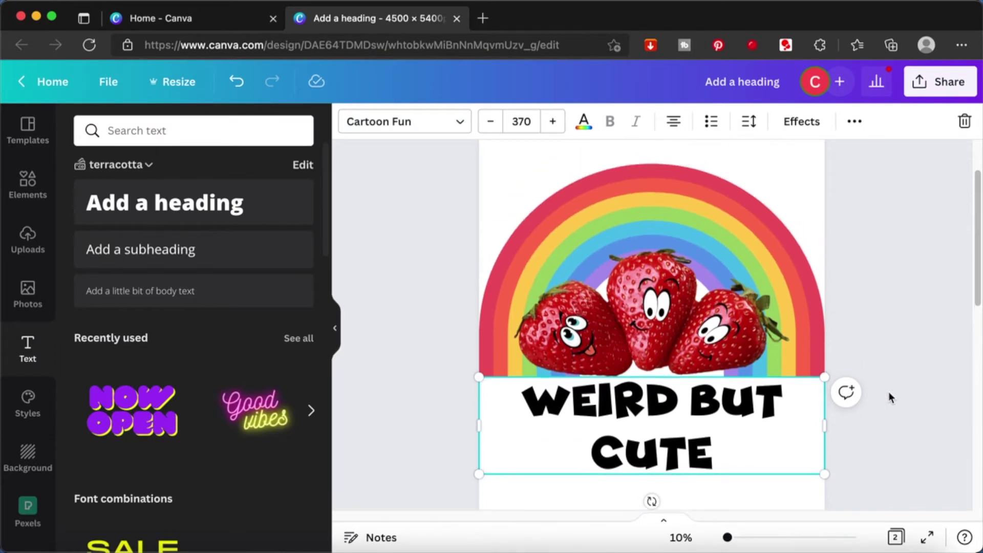
{"action": "scroll", "coordinate": [889, 392], "scroll_direction": "up", "scroll_amount": 1}
{"action": "scroll", "coordinate": [886, 390], "scroll_direction": "down", "scroll_amount": 2}
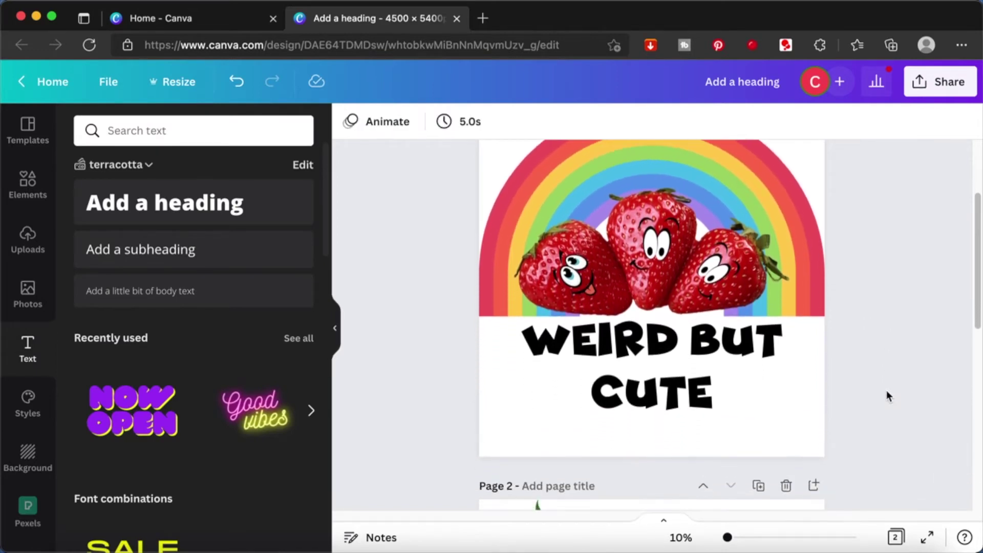
Step: Move the WEIRD BUT CUTE heading onto a new third page and centre it
{"action": "left_click", "coordinate": [717, 350]}
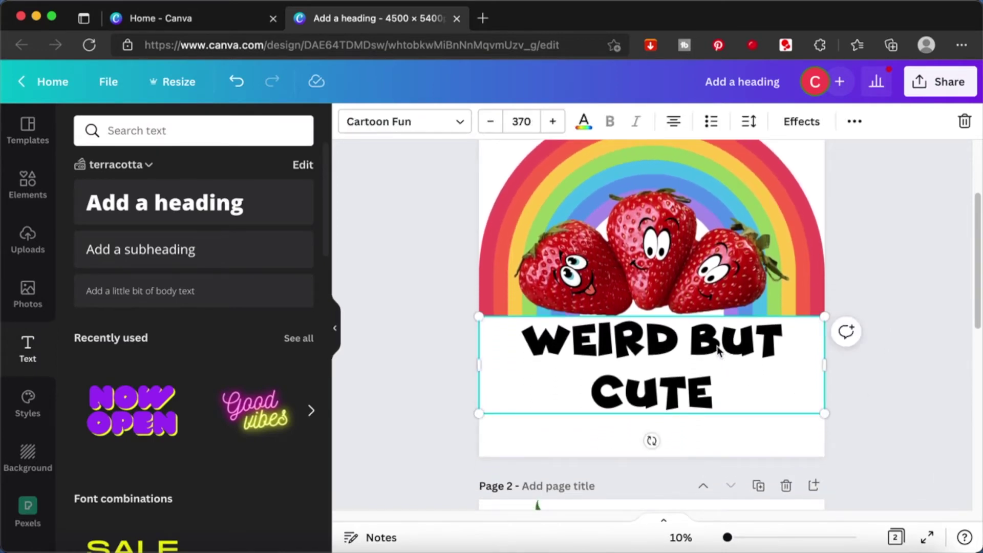
{"action": "key", "text": "Delete"}
{"action": "scroll", "coordinate": [717, 349], "scroll_direction": "down", "scroll_amount": 9}
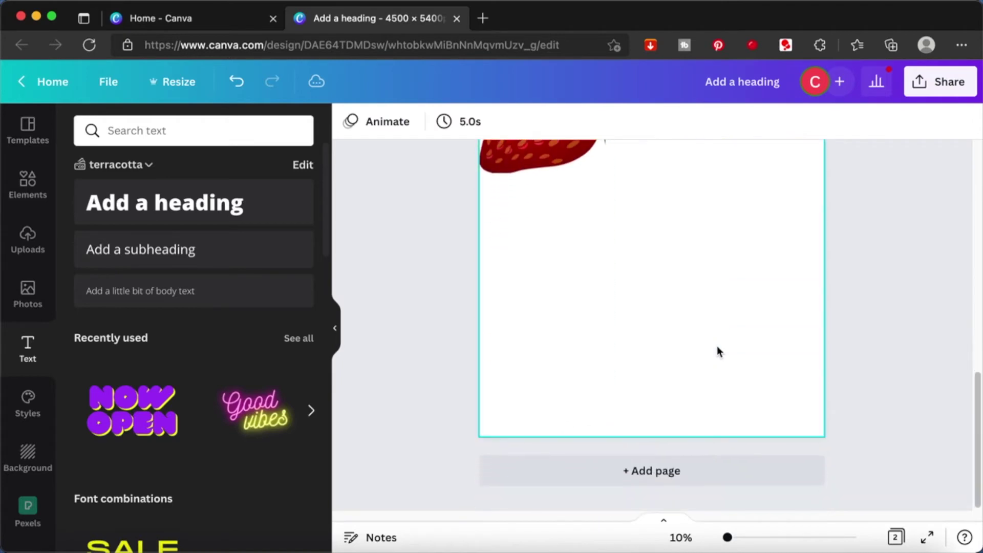
{"action": "left_click", "coordinate": [698, 475]}
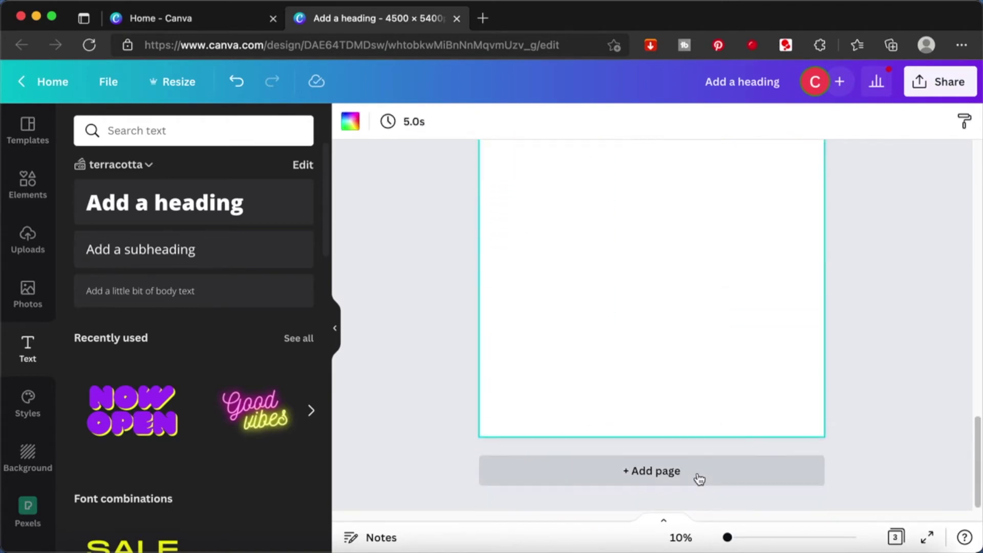
{"action": "key", "text": "ctrl+v"}
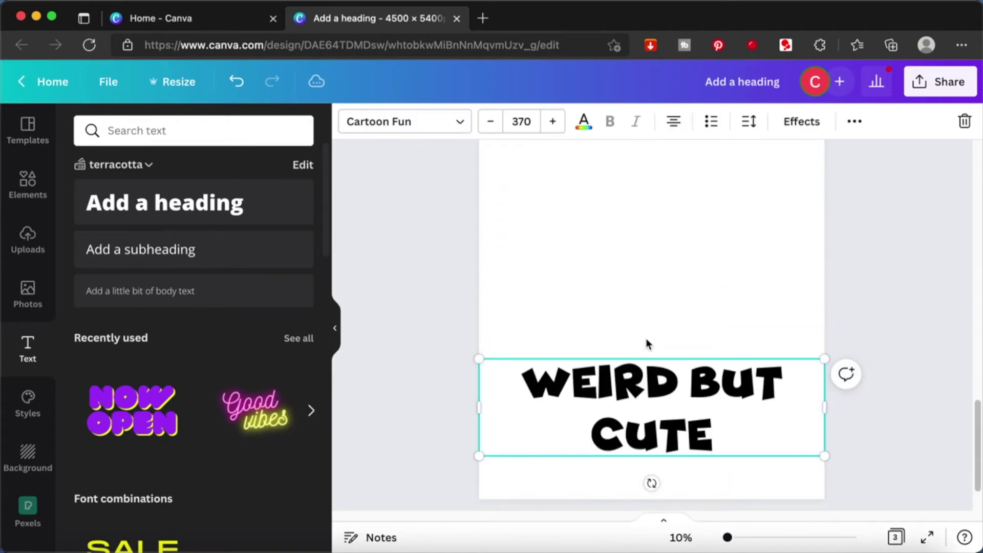
{"action": "left_click_drag", "start_coordinate": [670, 394], "coordinate": [673, 244]}
Step: Give page 3 a teal background colour
{"action": "scroll", "coordinate": [672, 246], "scroll_direction": "up", "scroll_amount": 2}
{"action": "left_click", "coordinate": [672, 247]}
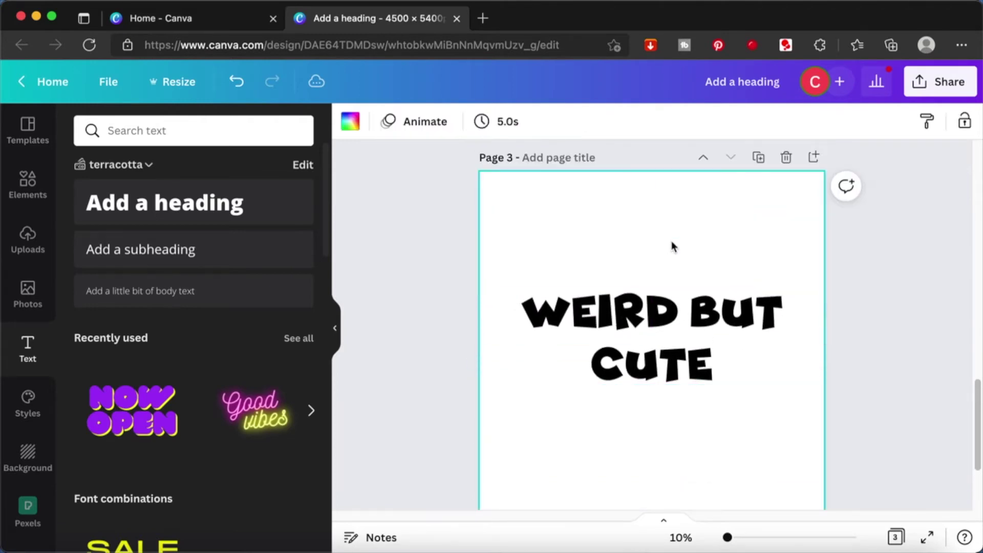
{"action": "left_click", "coordinate": [351, 122]}
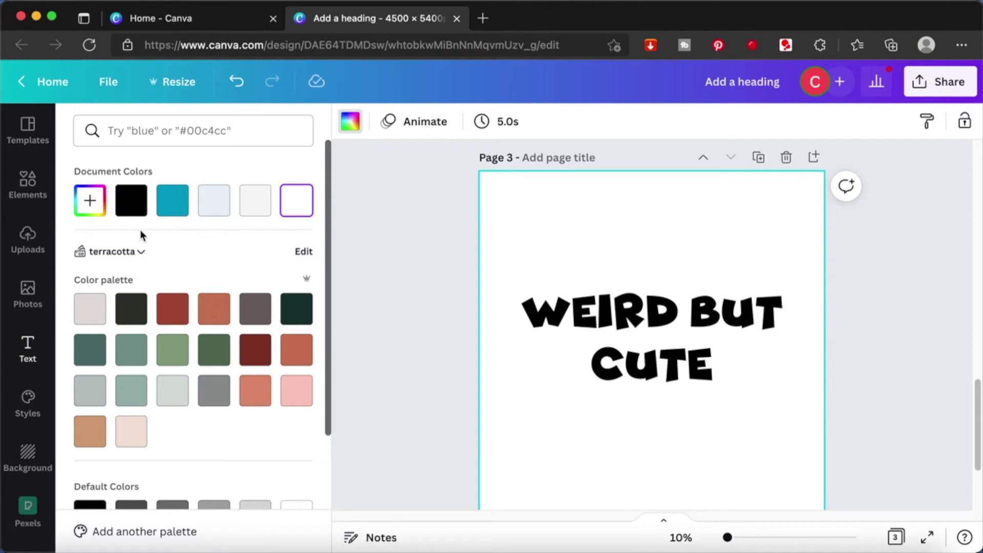
{"action": "left_click", "coordinate": [172, 210]}
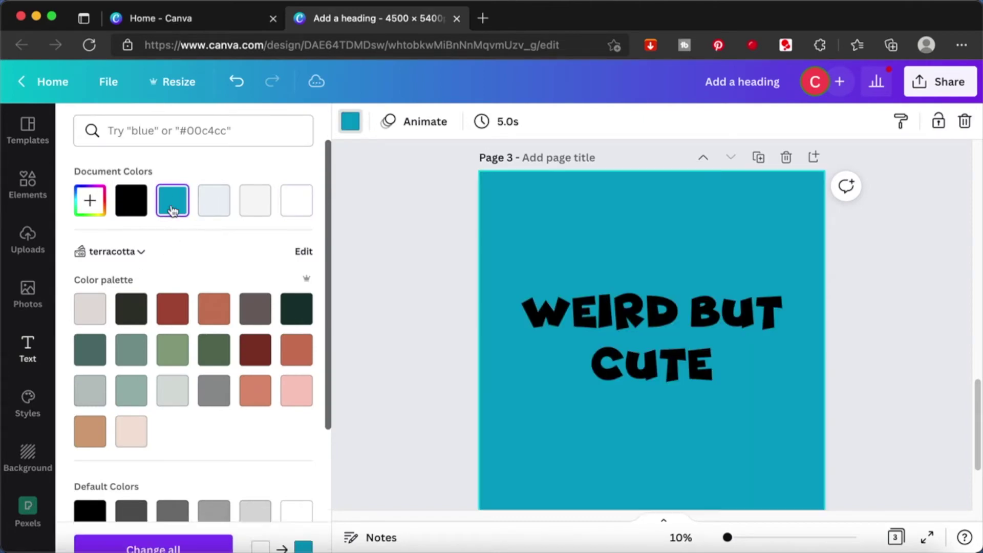
{"action": "left_click", "coordinate": [387, 234]}
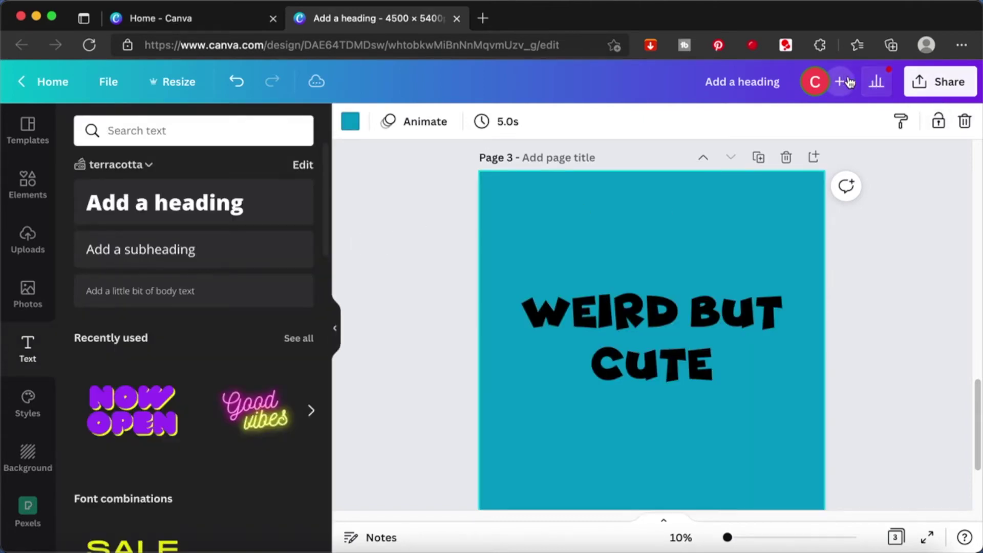
{"action": "left_click", "coordinate": [919, 83]}
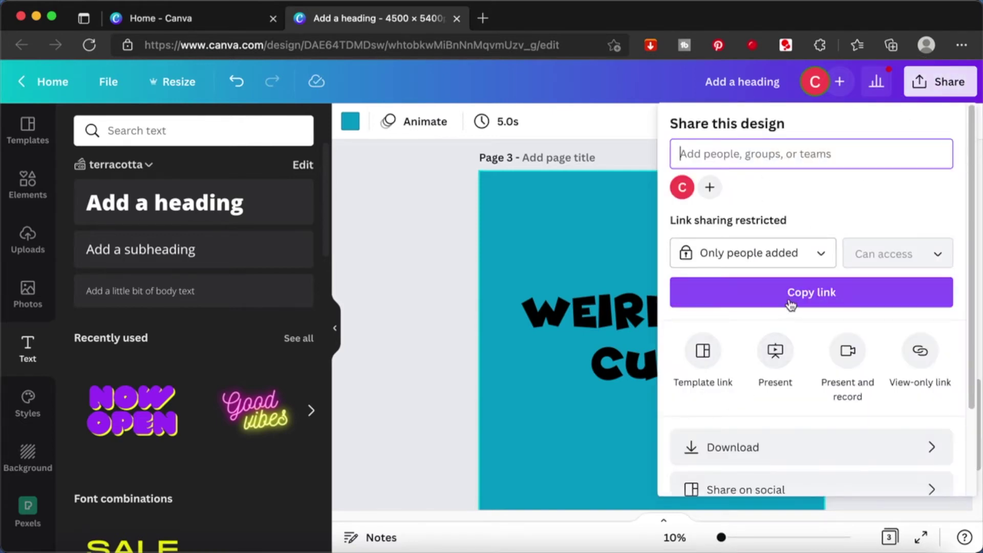
Step: Download only page 3 of the design as a PNG
{"action": "scroll", "coordinate": [829, 220], "scroll_direction": "down", "scroll_amount": 2}
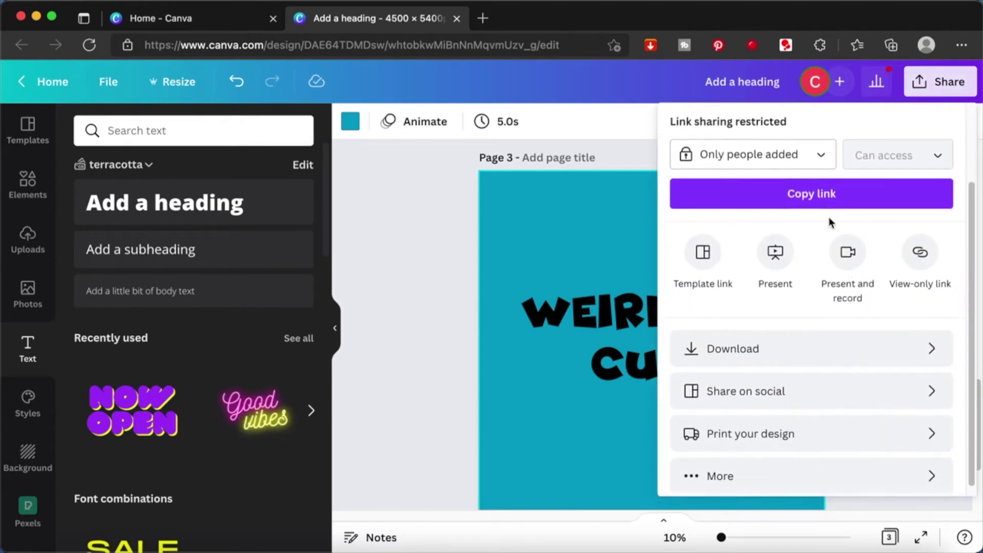
{"action": "left_click", "coordinate": [916, 342]}
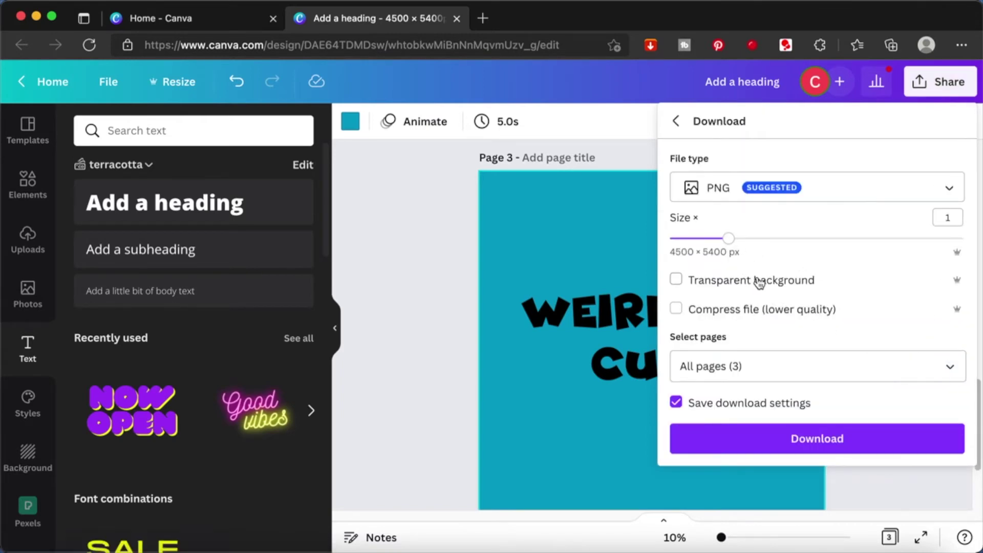
{"action": "left_click", "coordinate": [749, 364]}
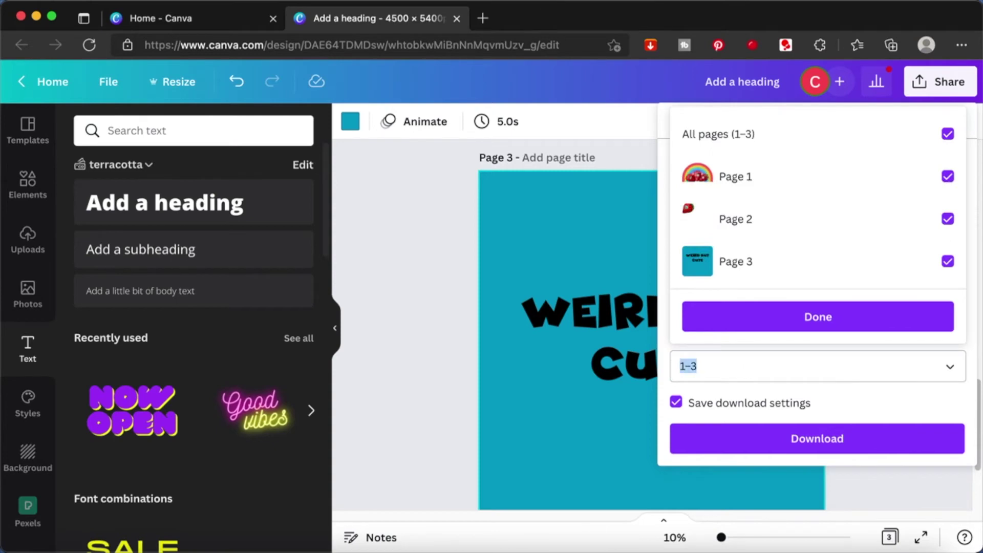
{"action": "type", "text": "3"}
{"action": "left_click", "coordinate": [869, 410]}
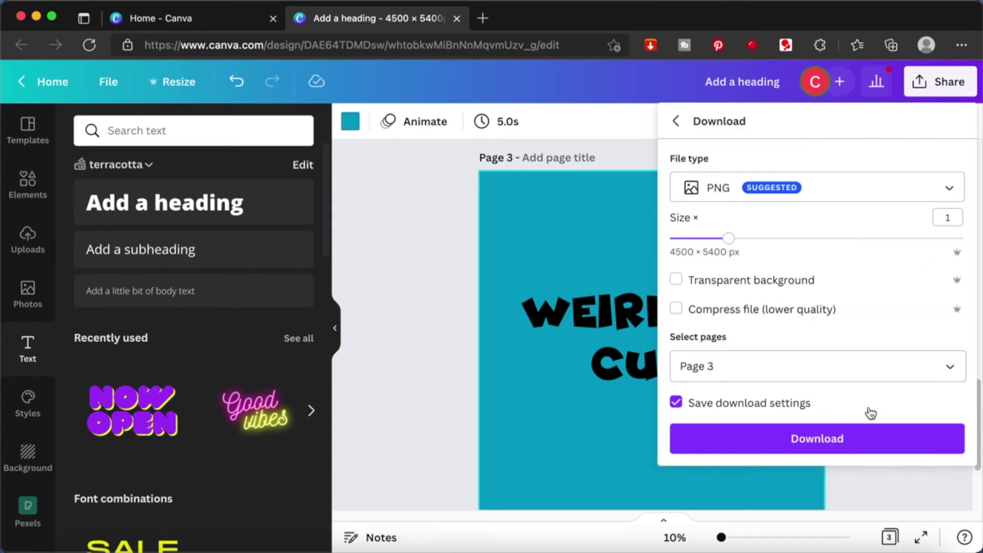
{"action": "left_click", "coordinate": [822, 440]}
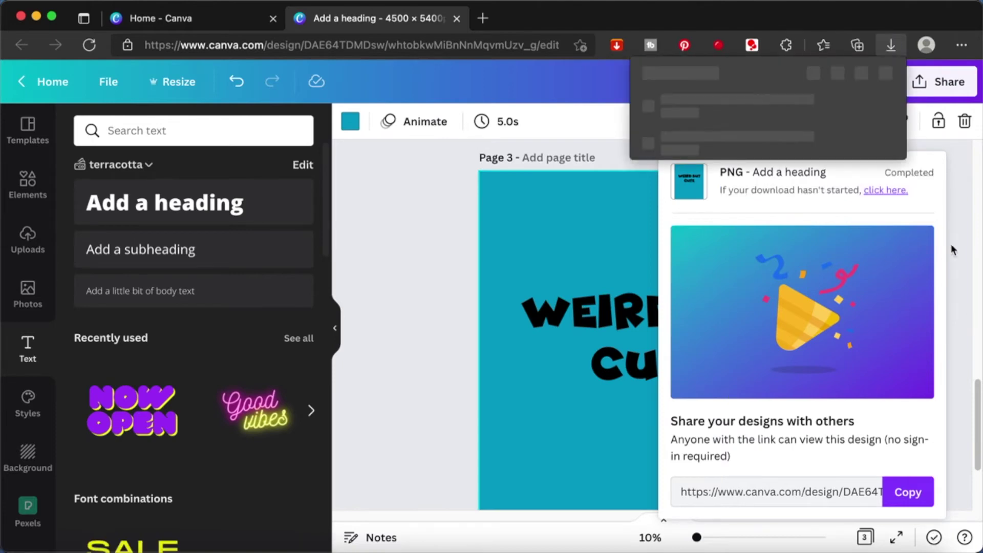
{"action": "left_click", "coordinate": [487, 19]}
Step: Go to photopea.com and open the downloaded teal heading PNG
{"action": "type", "text": "P"}
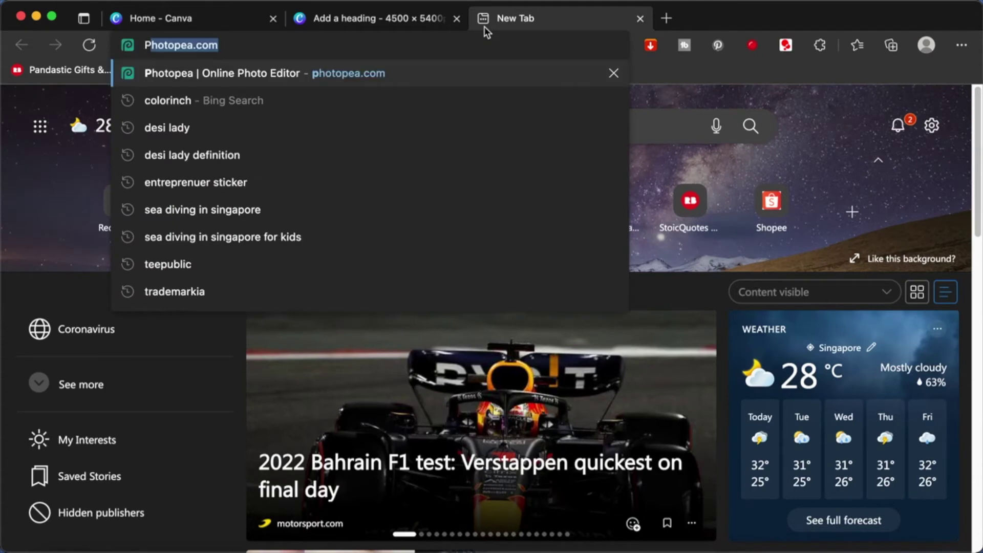
{"action": "type", "text": "HOTO"}
{"action": "key", "text": "Return"}
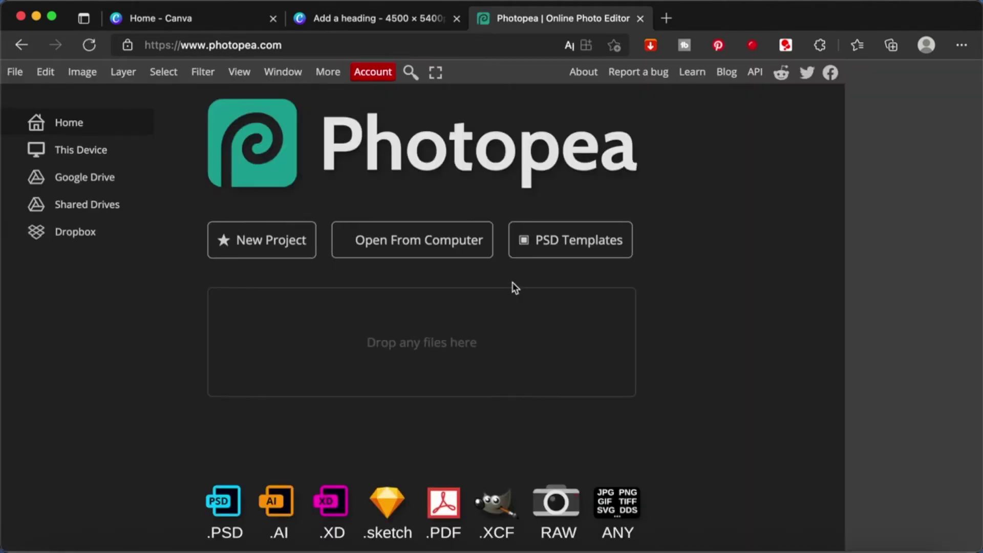
{"action": "left_click", "coordinate": [456, 239]}
{"action": "left_click", "coordinate": [251, 115]}
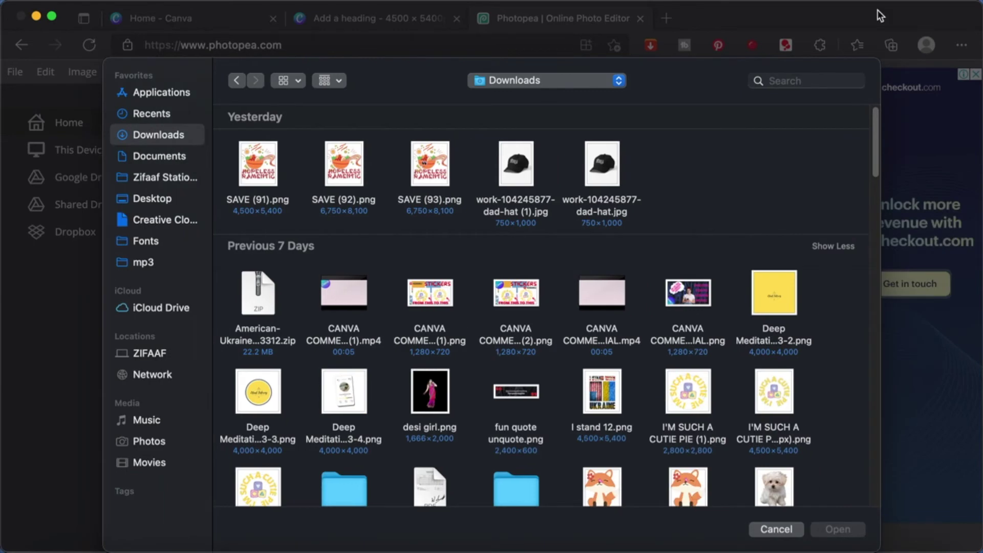
{"action": "left_click", "coordinate": [240, 155]}
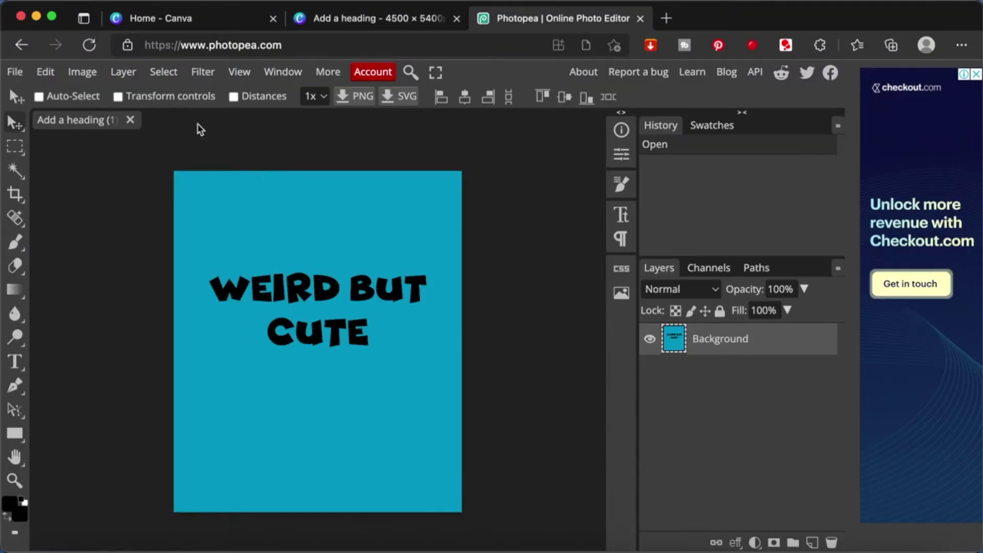
Step: Select the black lettering with Color Range and delete it
{"action": "left_click", "coordinate": [163, 72]}
{"action": "left_click", "coordinate": [189, 171]}
{"action": "left_click", "coordinate": [292, 483]}
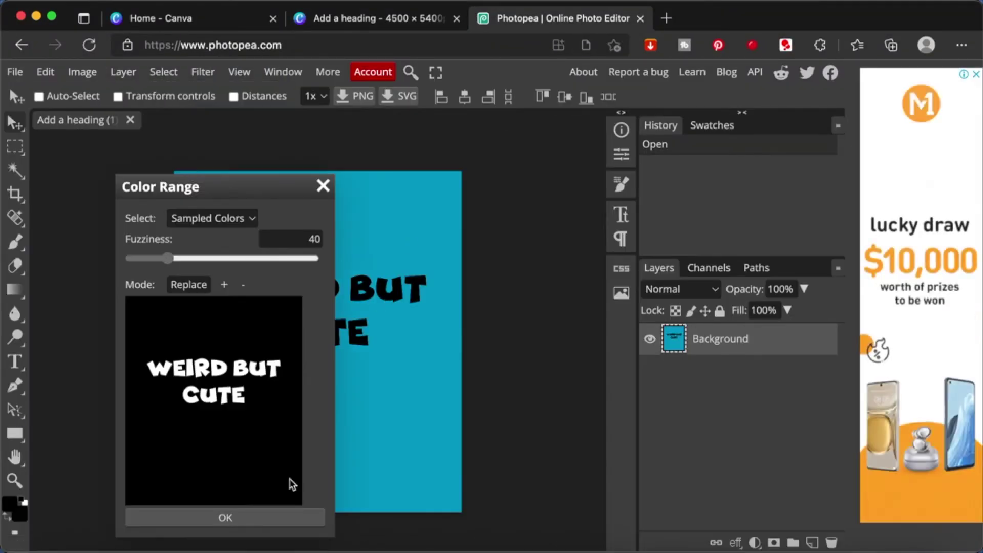
{"action": "left_click", "coordinate": [263, 518]}
{"action": "key", "text": "Delete"}
Step: Export the cut-out image as a PNG and begin uploading it to Canva
{"action": "left_click", "coordinate": [15, 72]}
{"action": "mouse_move", "coordinate": [118, 294]}
{"action": "left_click", "coordinate": [187, 290]}
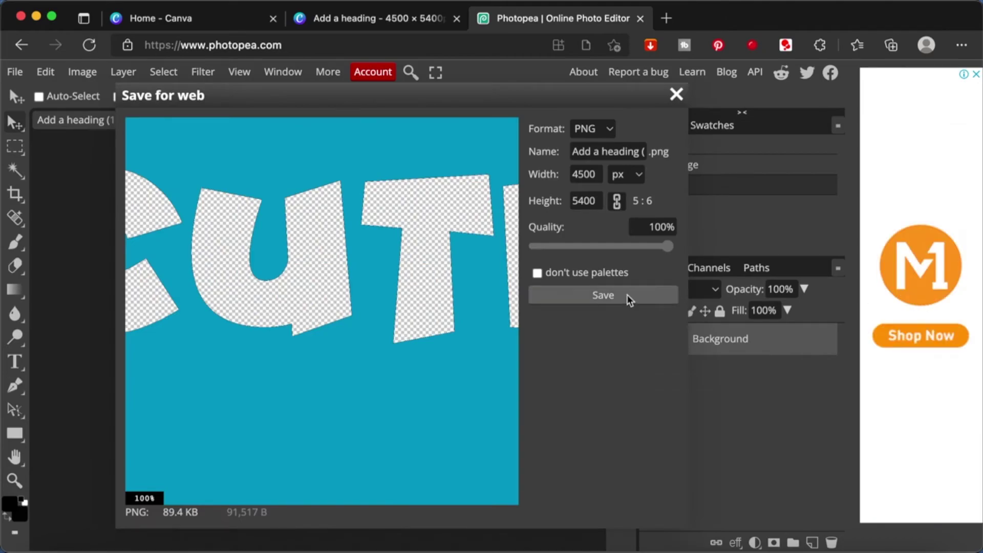
{"action": "left_click", "coordinate": [630, 301]}
{"action": "left_click", "coordinate": [378, 18]}
{"action": "left_click", "coordinate": [28, 238]}
{"action": "left_click", "coordinate": [256, 169]}
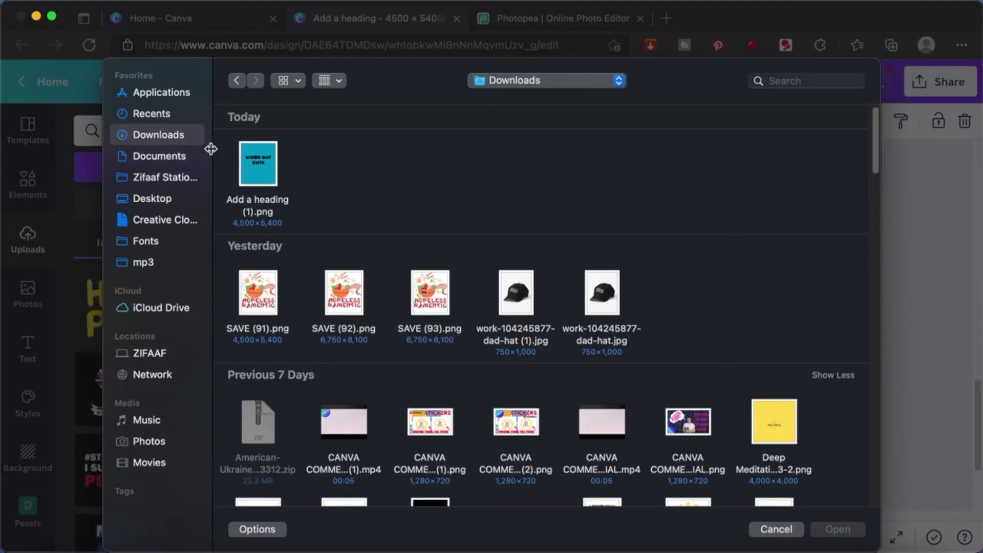
Step: Upload the cut-out heading image and search the elements for GLITTER
{"action": "double_click", "coordinate": [262, 169]}
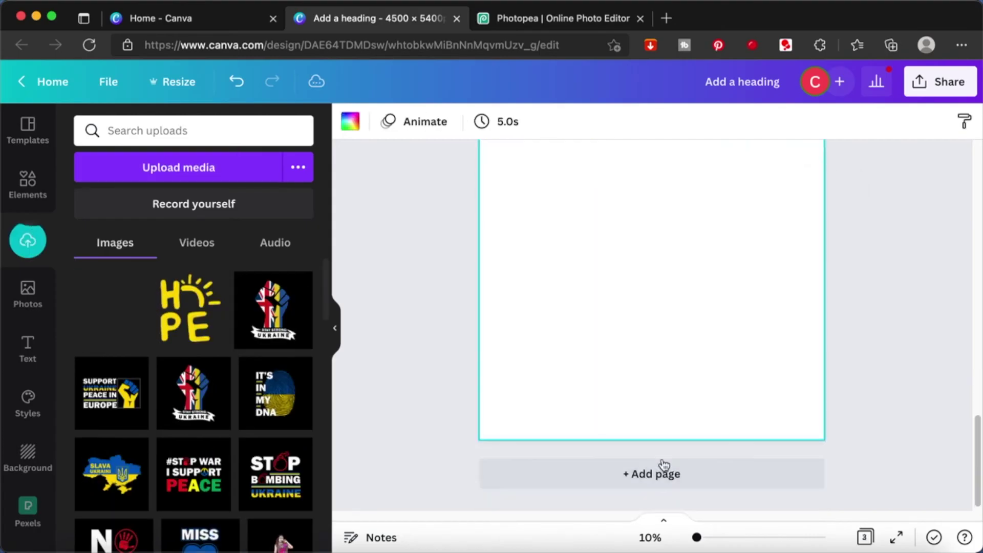
{"action": "left_click", "coordinate": [120, 133]}
{"action": "type", "text": "GLITTER"}
{"action": "key", "text": "Return"}
{"action": "left_click", "coordinate": [27, 185]}
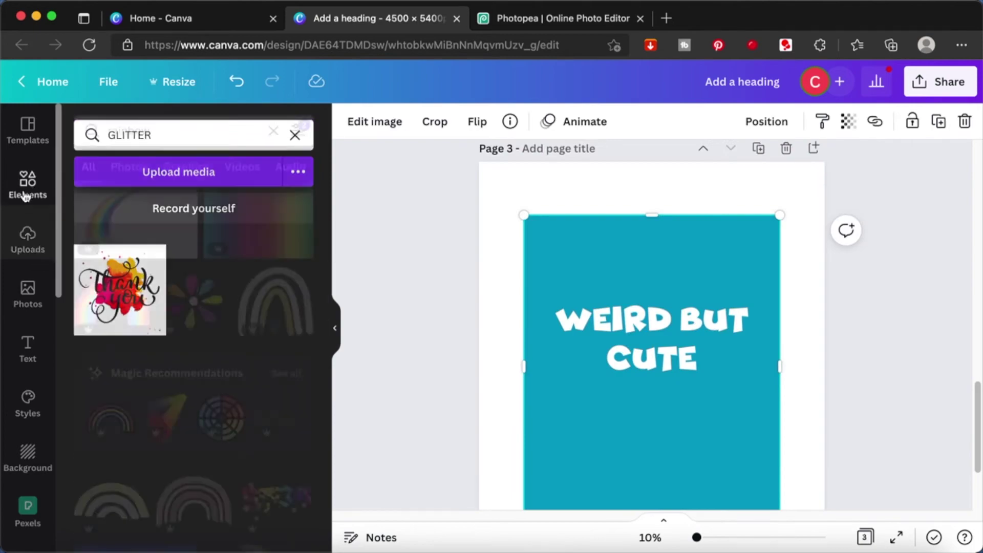
{"action": "key", "text": "Return"}
Step: Try the pink confetti image as page 3's background, then delete it
{"action": "scroll", "coordinate": [213, 424], "scroll_direction": "down", "scroll_amount": 15}
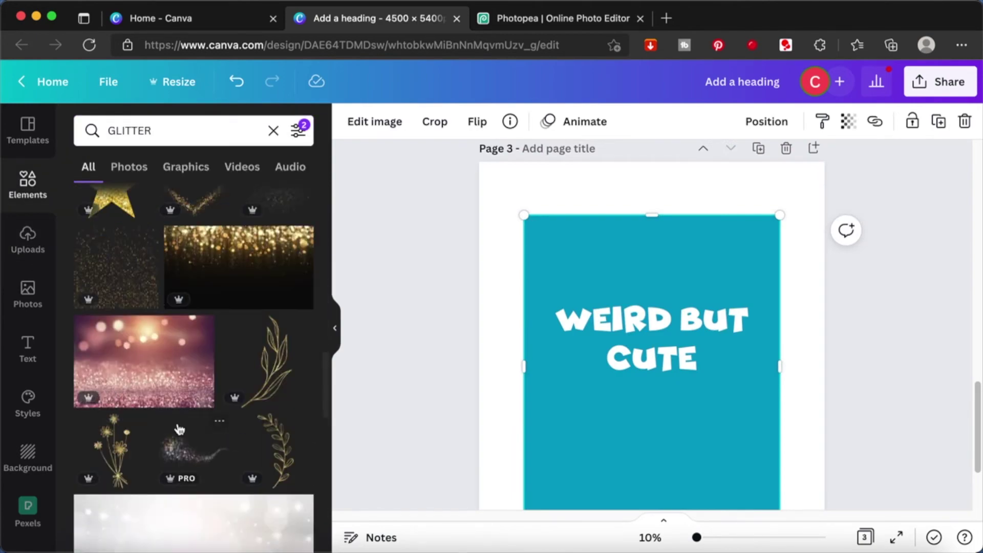
{"action": "scroll", "coordinate": [179, 429], "scroll_direction": "up", "scroll_amount": 5}
{"action": "left_click", "coordinate": [128, 395]}
{"action": "right_click", "coordinate": [573, 308]}
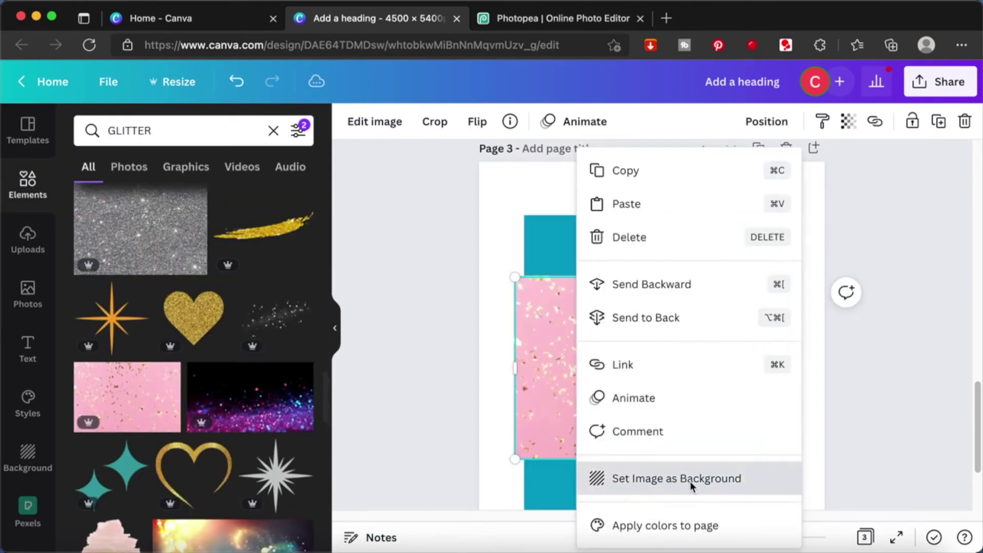
{"action": "left_click", "coordinate": [690, 478]}
{"action": "right_click", "coordinate": [603, 268]}
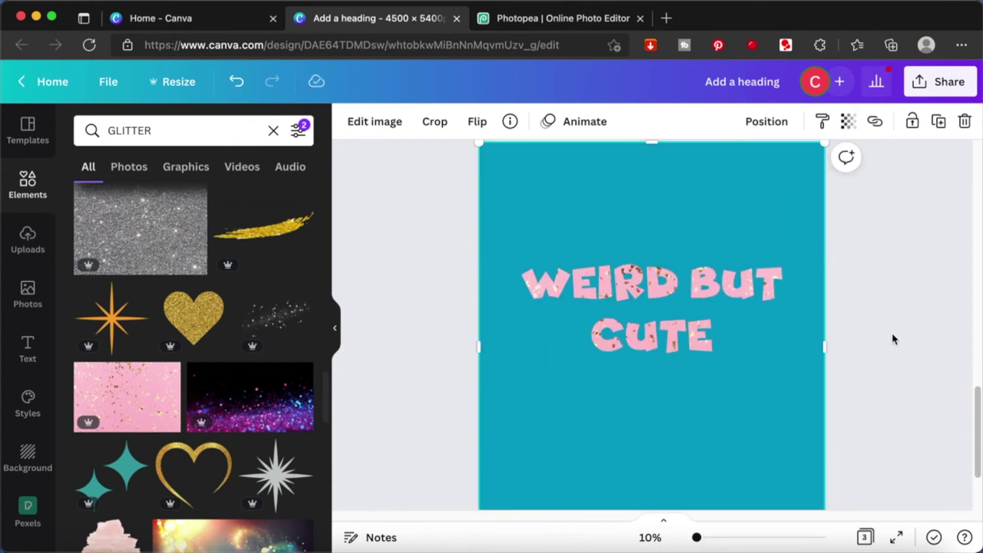
{"action": "left_click", "coordinate": [752, 316]}
{"action": "key", "text": "Delete"}
{"action": "scroll", "coordinate": [225, 359], "scroll_direction": "down", "scroll_amount": 10}
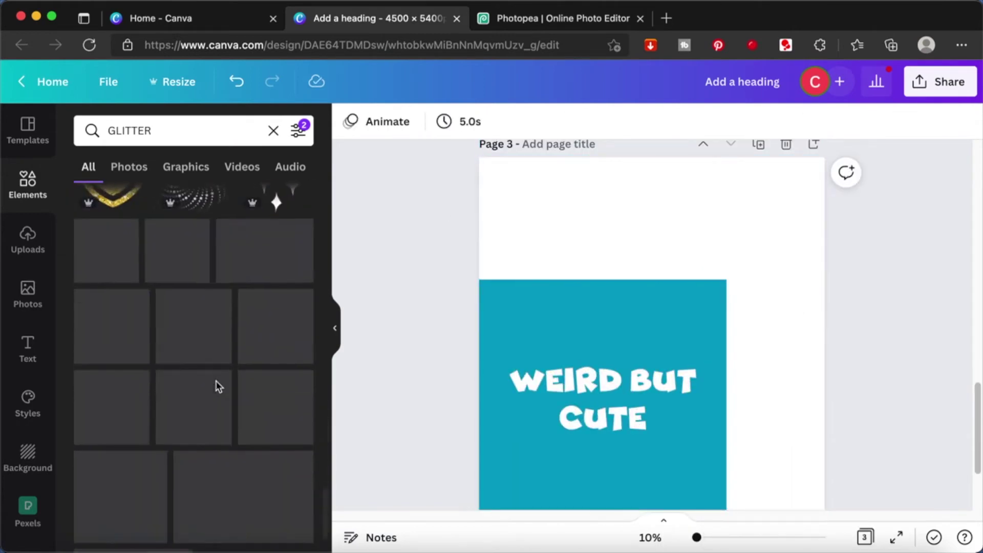
Step: Try a holographic background behind the teal cut-out, then remove it
{"action": "left_click", "coordinate": [243, 377]}
{"action": "right_click", "coordinate": [665, 307]}
{"action": "left_click", "coordinate": [758, 476]}
{"action": "key", "text": "BackSpace"}
{"action": "right_click", "coordinate": [822, 191]}
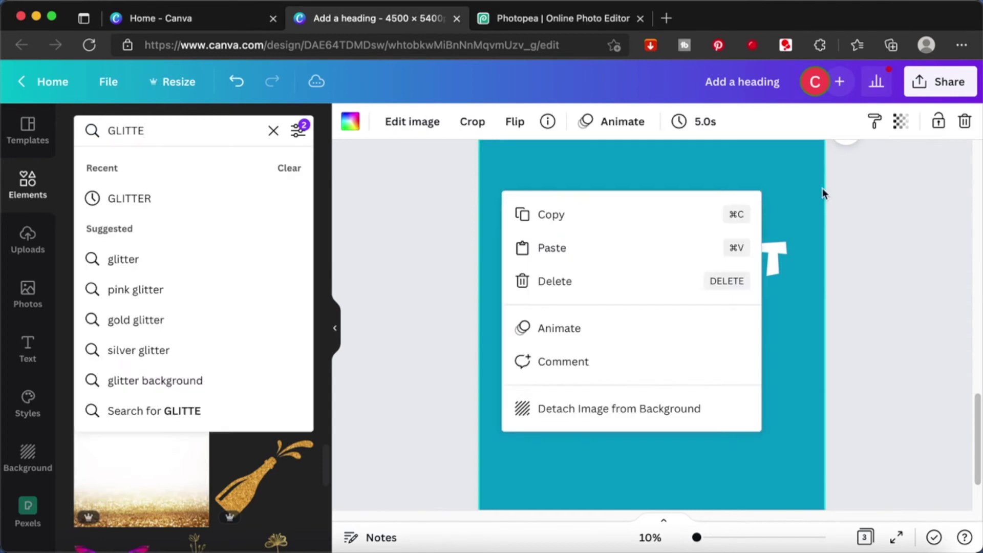
{"action": "left_click", "coordinate": [603, 408]}
{"action": "left_click_drag", "start_coordinate": [816, 298], "coordinate": [807, 283]}
{"action": "key", "text": "Delete"}
{"action": "scroll", "coordinate": [194, 358], "scroll_direction": "down", "scroll_amount": 5}
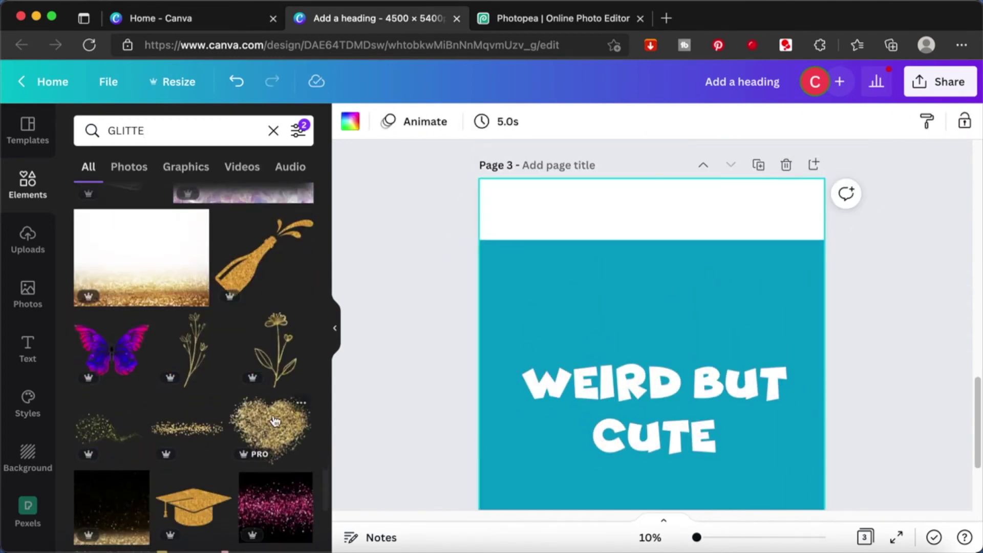
Step: Add a glitter heart and enlarge it behind the lettering
{"action": "left_click", "coordinate": [279, 421]}
{"action": "left_click_drag", "start_coordinate": [635, 384], "coordinate": [686, 303]}
{"action": "left_click_drag", "start_coordinate": [478, 239], "coordinate": [487, 215]}
{"action": "left_click_drag", "start_coordinate": [790, 509], "coordinate": [843, 531]}
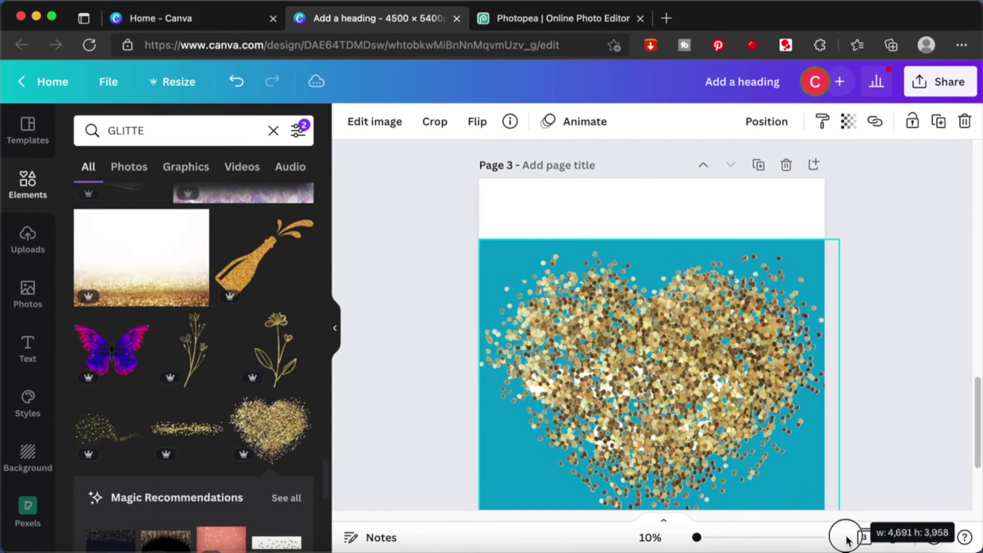
Step: Stretch the teal image up to the page top and past both side edges
{"action": "left_click_drag", "start_coordinate": [654, 235], "coordinate": [663, 178]}
{"action": "left_click_drag", "start_coordinate": [671, 285], "coordinate": [661, 276]}
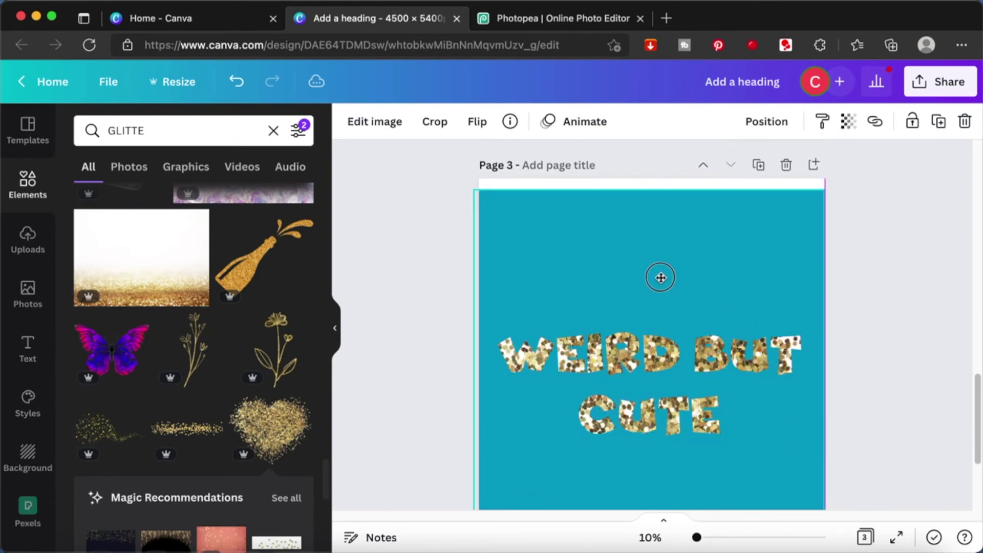
{"action": "mouse_move", "coordinate": [649, 179]}
{"action": "left_mouse_down"}
{"action": "mouse_move", "coordinate": [647, 167]}
{"action": "mouse_move", "coordinate": [648, 176]}
{"action": "left_mouse_up"}
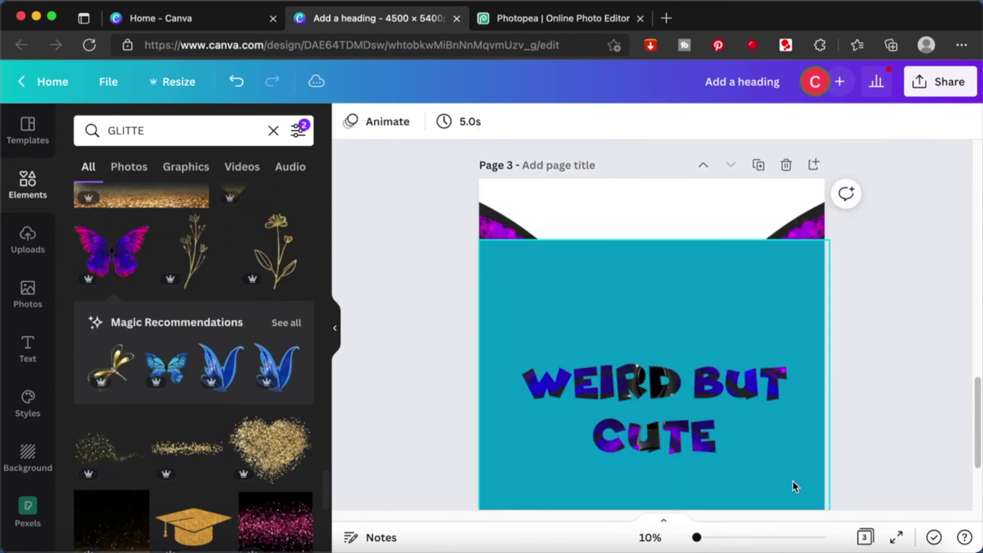
{"action": "left_click_drag", "start_coordinate": [652, 225], "coordinate": [652, 180]}
{"action": "left_click_drag", "start_coordinate": [480, 430], "coordinate": [430, 432]}
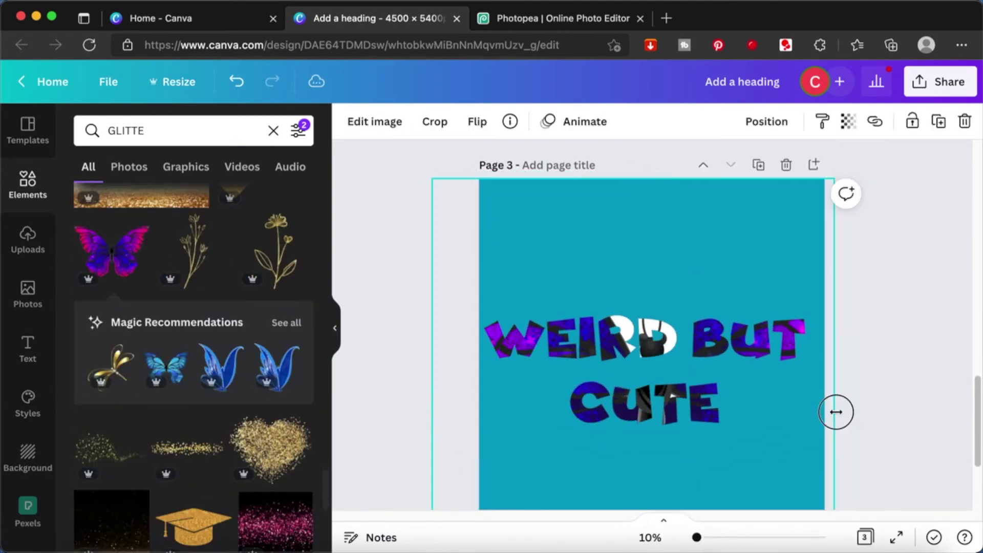
{"action": "left_click_drag", "start_coordinate": [827, 410], "coordinate": [871, 409]}
{"action": "left_click_drag", "start_coordinate": [651, 222], "coordinate": [650, 179]}
{"action": "left_click", "coordinate": [925, 287]}
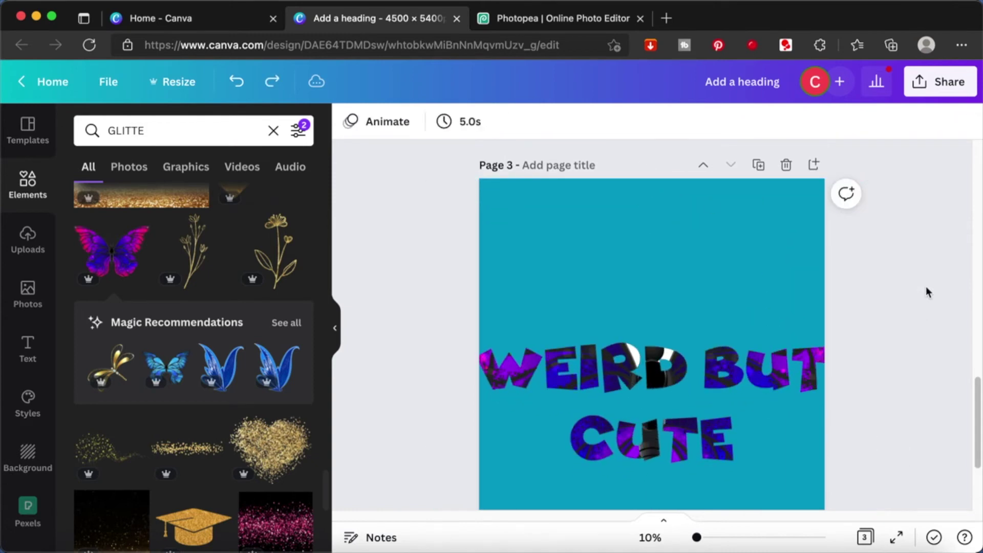
Step: Try purple glitter behind the lettering, then undo back to white letters
{"action": "scroll", "coordinate": [944, 295], "scroll_direction": "down", "scroll_amount": 1}
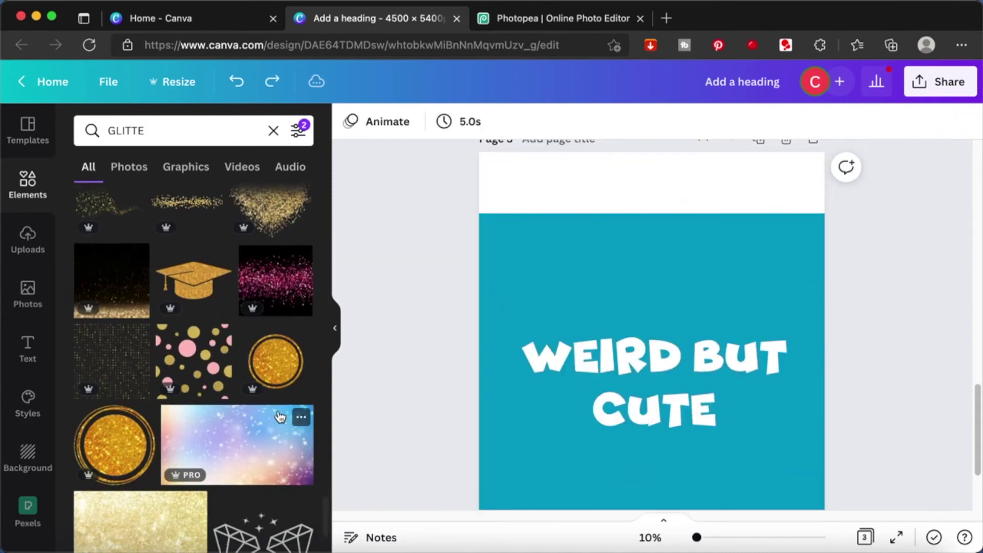
{"action": "scroll", "coordinate": [280, 416], "scroll_direction": "down", "scroll_amount": 3}
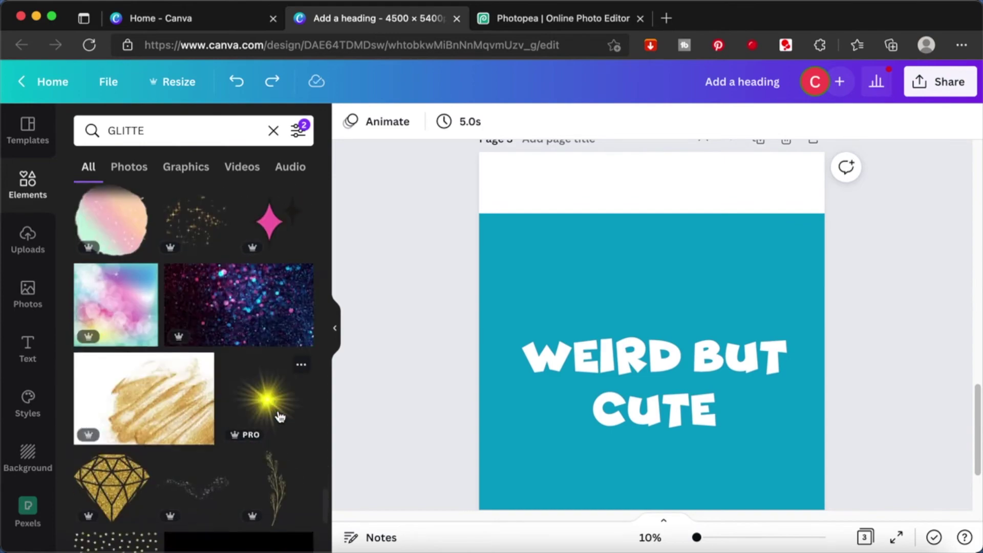
{"action": "scroll", "coordinate": [280, 416], "scroll_direction": "down", "scroll_amount": 3}
{"action": "left_click_drag", "start_coordinate": [143, 317], "coordinate": [704, 322]}
{"action": "left_click_drag", "start_coordinate": [651, 214], "coordinate": [658, 168]}
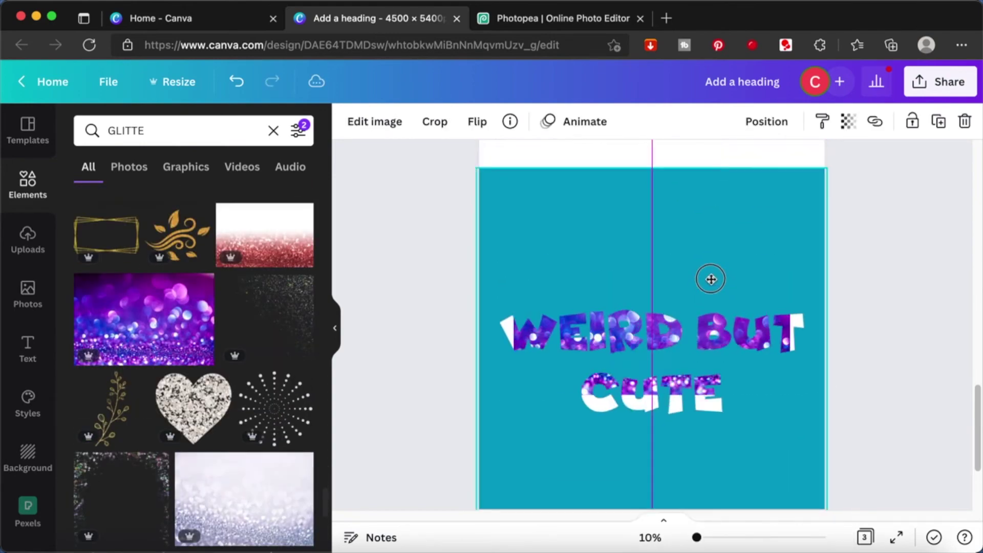
{"action": "key", "text": "super+z"}
{"action": "key", "text": "super+z"}
{"action": "key", "text": "super+z"}
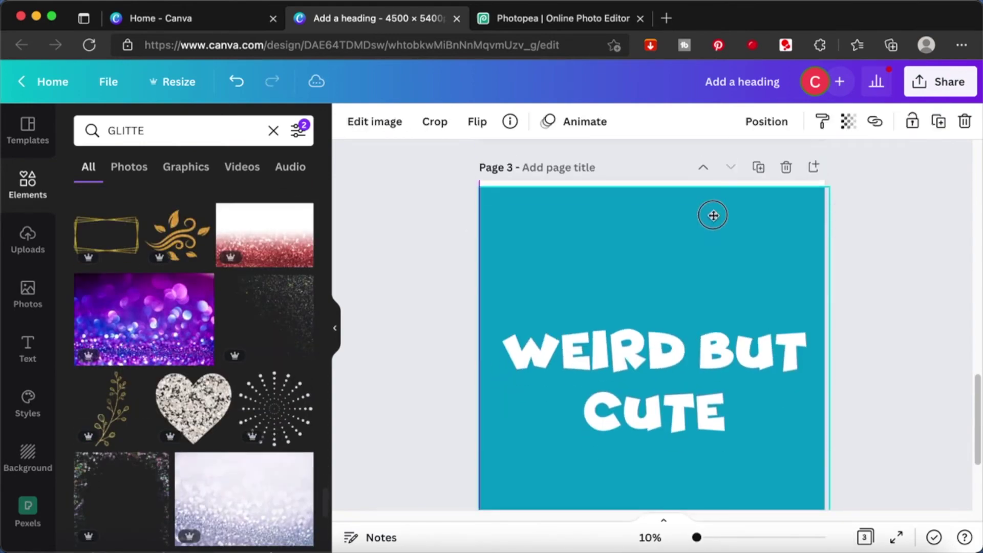
{"action": "left_click", "coordinate": [871, 351]}
Step: Add the pink glitter image to page 3
{"action": "scroll", "coordinate": [871, 351], "scroll_direction": "down", "scroll_amount": 3}
{"action": "scroll", "coordinate": [201, 399], "scroll_direction": "down", "scroll_amount": 10}
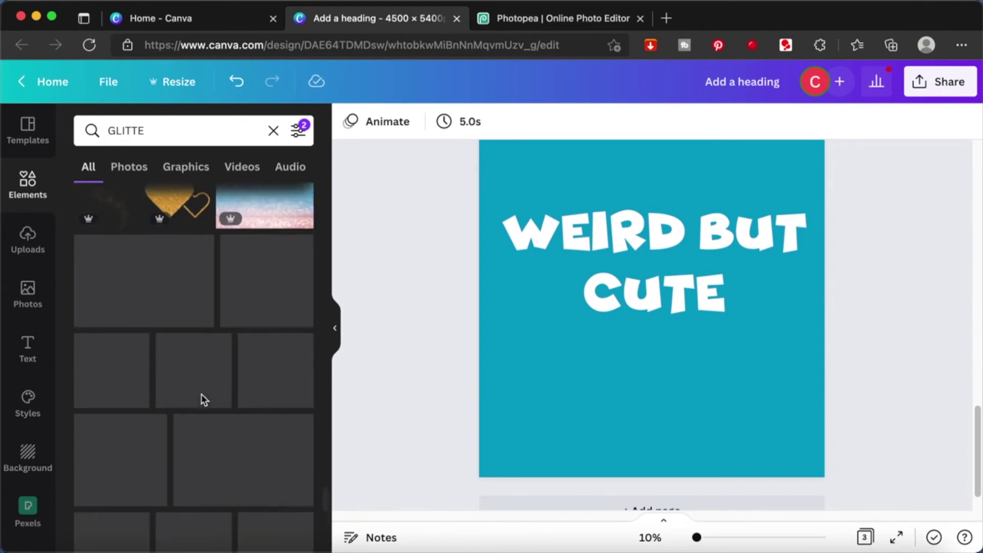
{"action": "scroll", "coordinate": [201, 394], "scroll_direction": "down", "scroll_amount": 5}
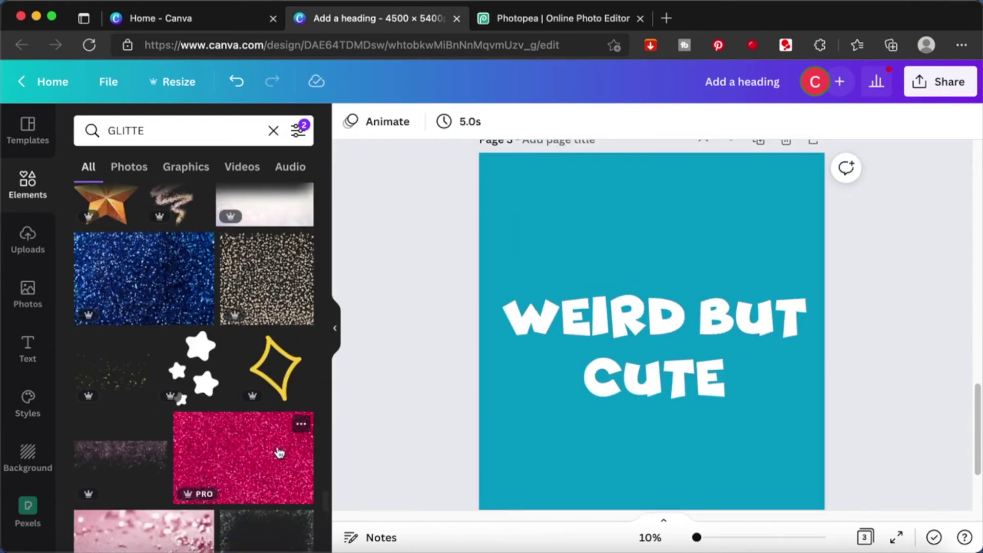
{"action": "left_click", "coordinate": [279, 451]}
{"action": "right_click", "coordinate": [582, 287]}
{"action": "left_click", "coordinate": [520, 237]}
{"action": "double_click", "coordinate": [520, 237]}
{"action": "left_click", "coordinate": [378, 121]}
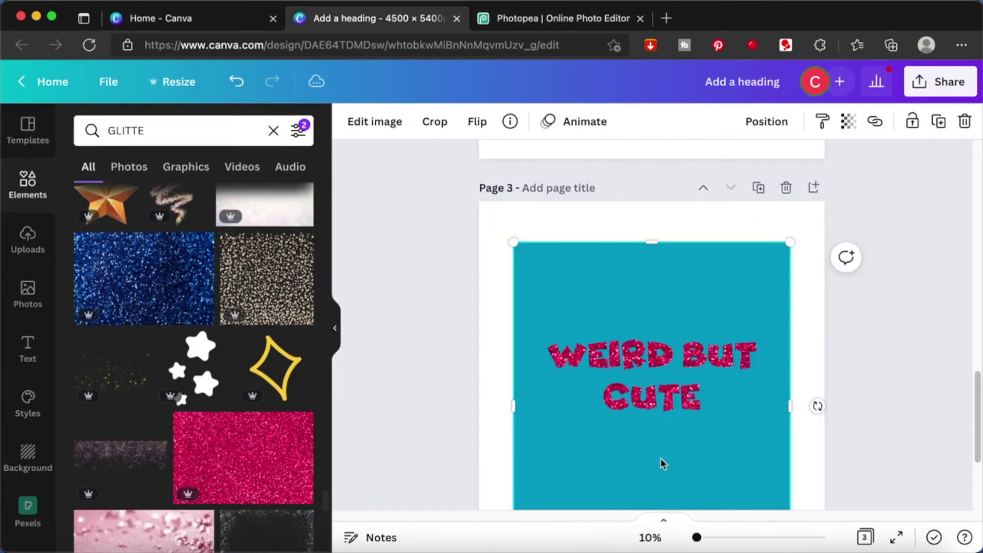
Step: Set the pink glitter image as the page background behind the lettering
{"action": "right_click", "coordinate": [711, 323]}
{"action": "left_click", "coordinate": [631, 207]}
{"action": "right_click", "coordinate": [741, 302]}
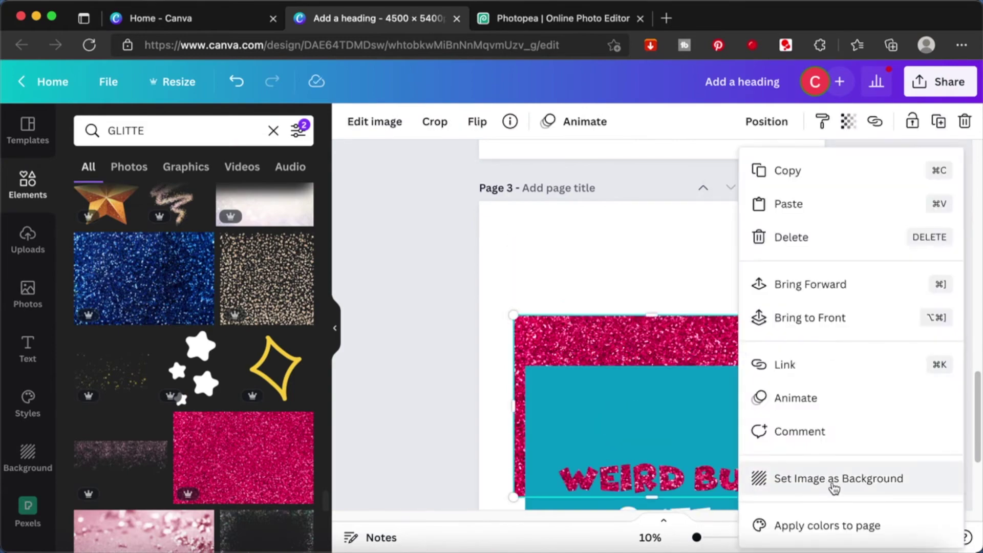
{"action": "left_click", "coordinate": [834, 478]}
{"action": "scroll", "coordinate": [691, 307], "scroll_direction": "down", "scroll_amount": 3}
{"action": "scroll", "coordinate": [723, 221], "scroll_direction": "up", "scroll_amount": 3}
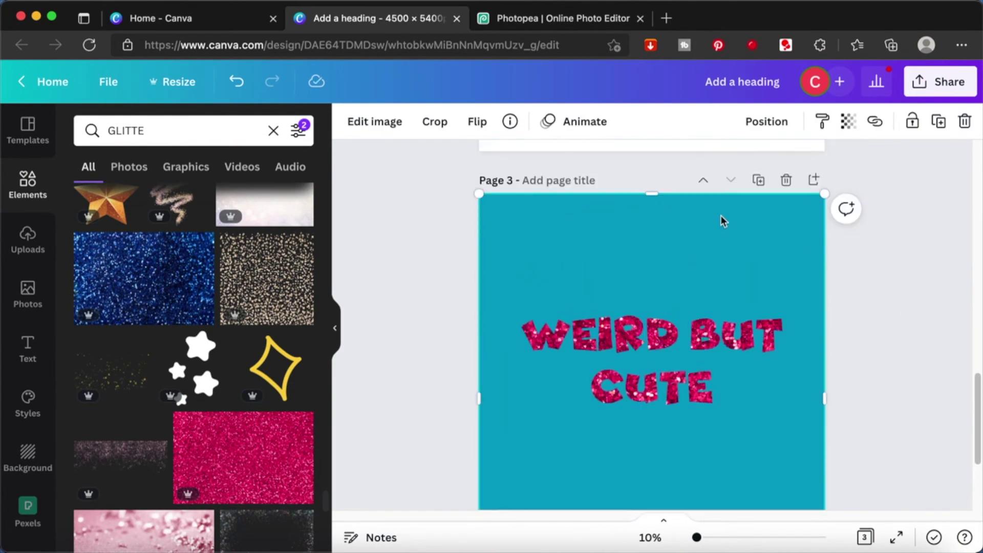
{"action": "key", "text": "super+z"}
Step: Download the glitter design as a PNG
{"action": "left_click", "coordinate": [940, 81]}
{"action": "left_click", "coordinate": [711, 446]}
{"action": "left_click", "coordinate": [827, 440]}
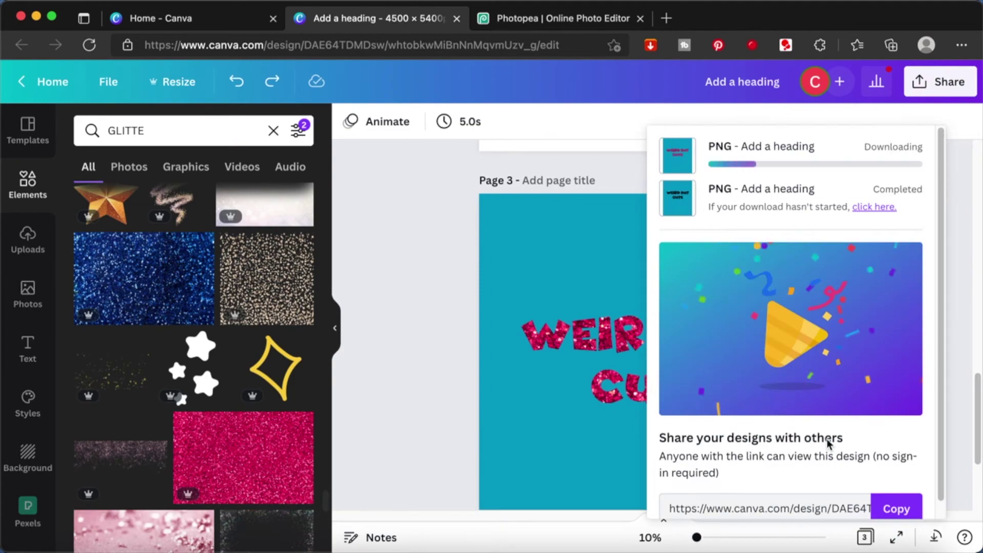
{"action": "left_click", "coordinate": [428, 234]}
Step: Re-upload the PNG, place it on page 3, and strip the teal with BG Remover
{"action": "left_click", "coordinate": [27, 239]}
{"action": "left_click", "coordinate": [154, 167]}
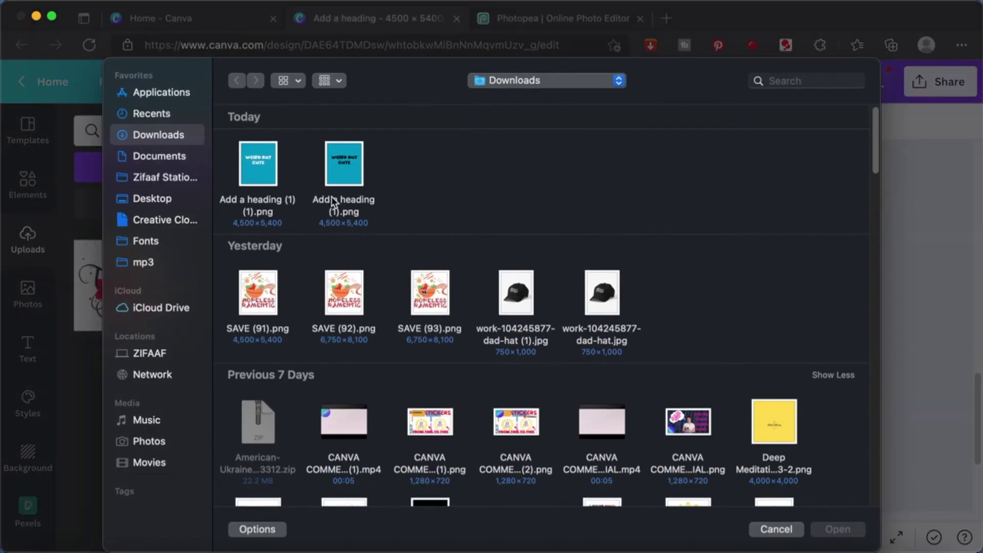
{"action": "key", "text": "Escape"}
{"action": "left_click", "coordinate": [786, 179]}
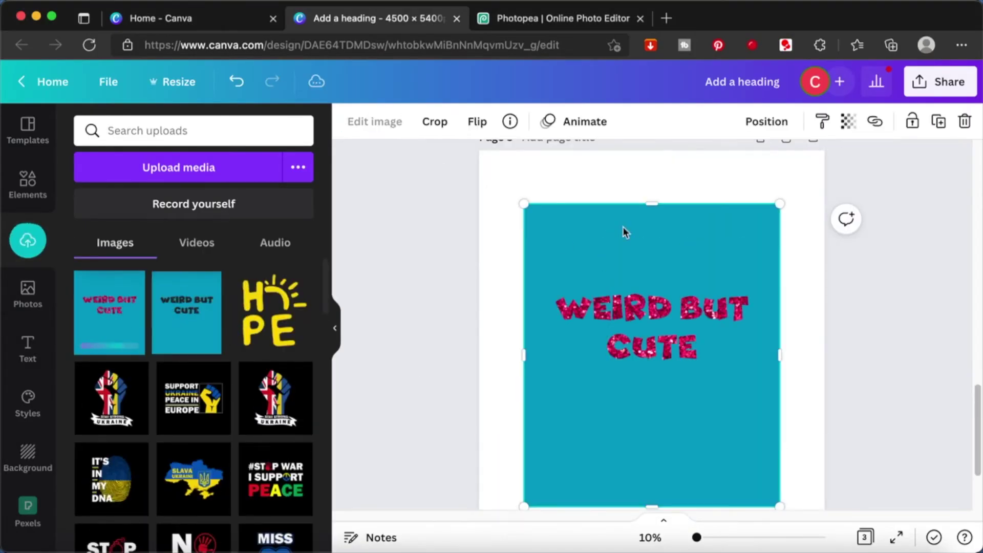
{"action": "left_click", "coordinate": [374, 122]}
{"action": "left_click", "coordinate": [116, 259]}
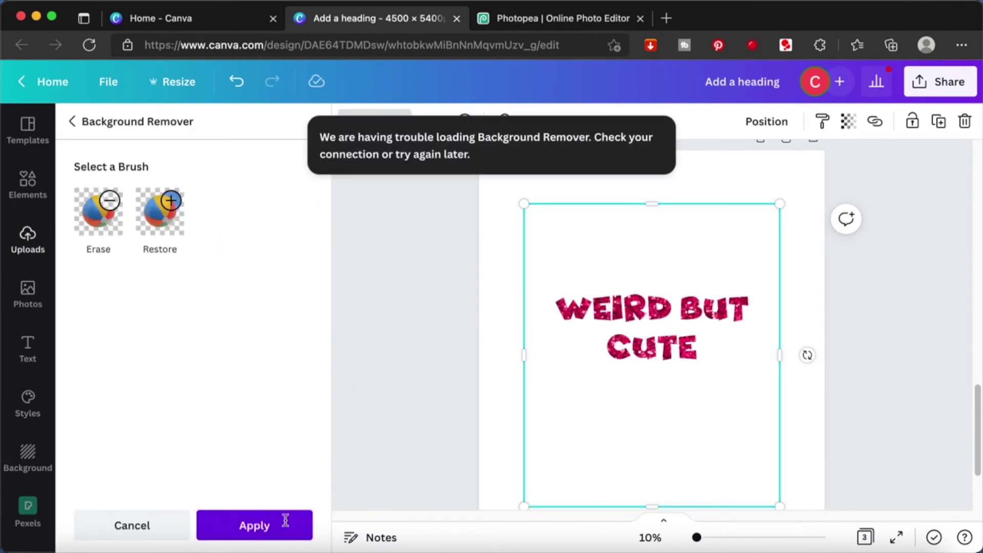
{"action": "left_click", "coordinate": [285, 521]}
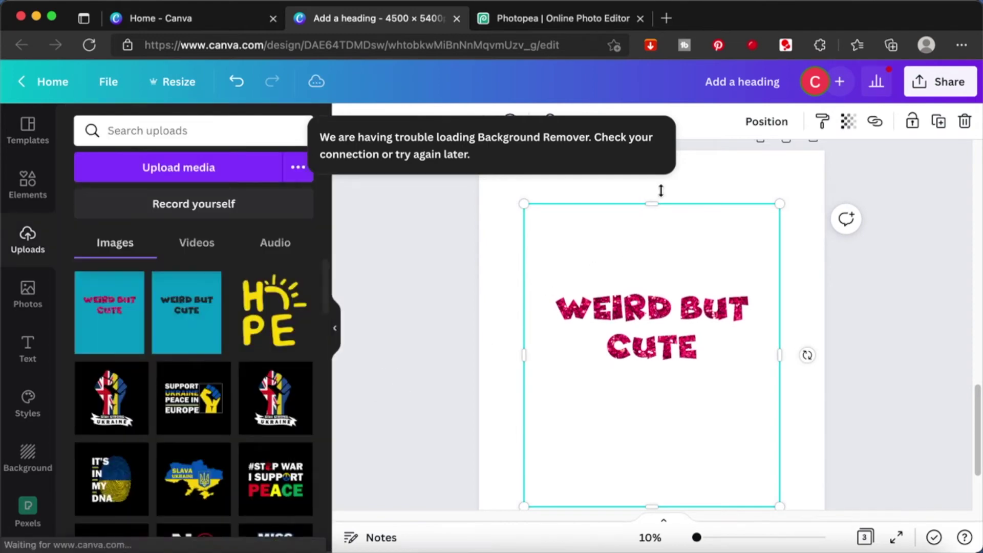
{"action": "left_click_drag", "start_coordinate": [652, 206], "coordinate": [647, 282]}
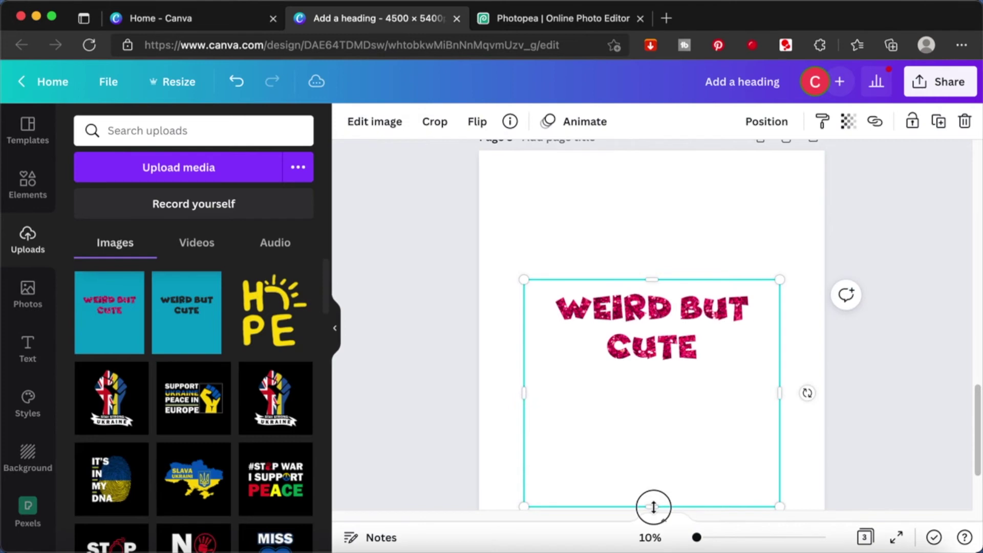
Step: Crop the glitter caption image tight around the lettering
{"action": "left_click_drag", "start_coordinate": [654, 506], "coordinate": [652, 365]}
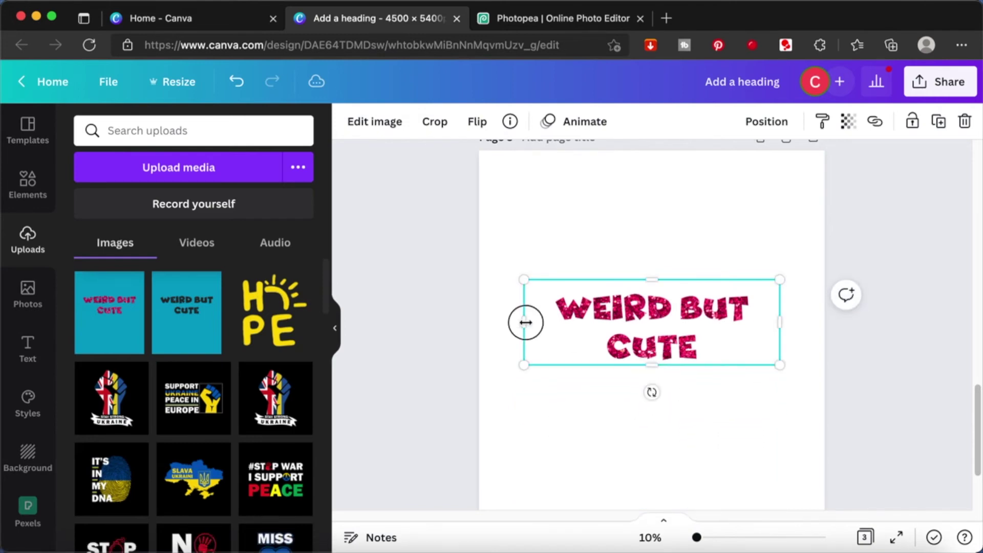
{"action": "left_click_drag", "start_coordinate": [525, 322], "coordinate": [552, 322]}
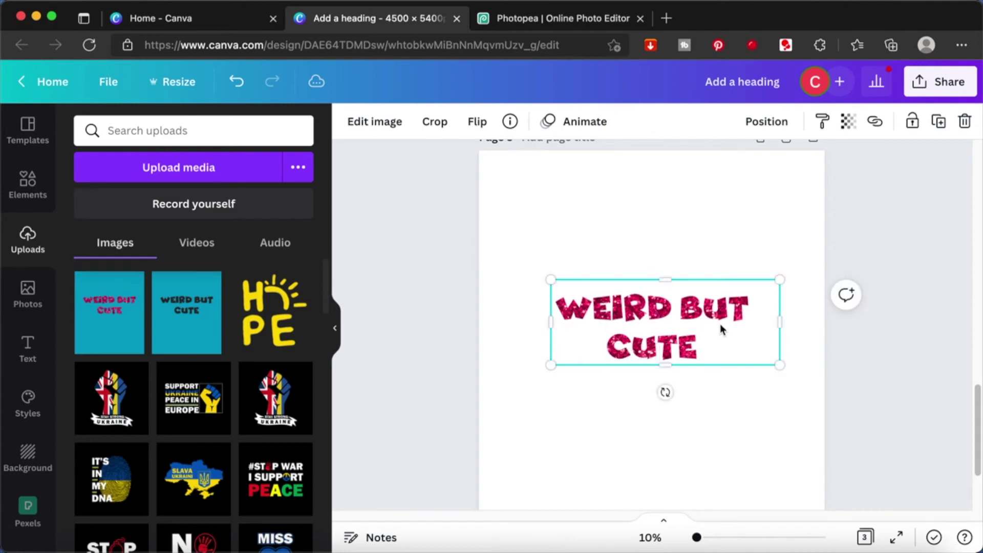
{"action": "left_click_drag", "start_coordinate": [780, 322], "coordinate": [756, 323]}
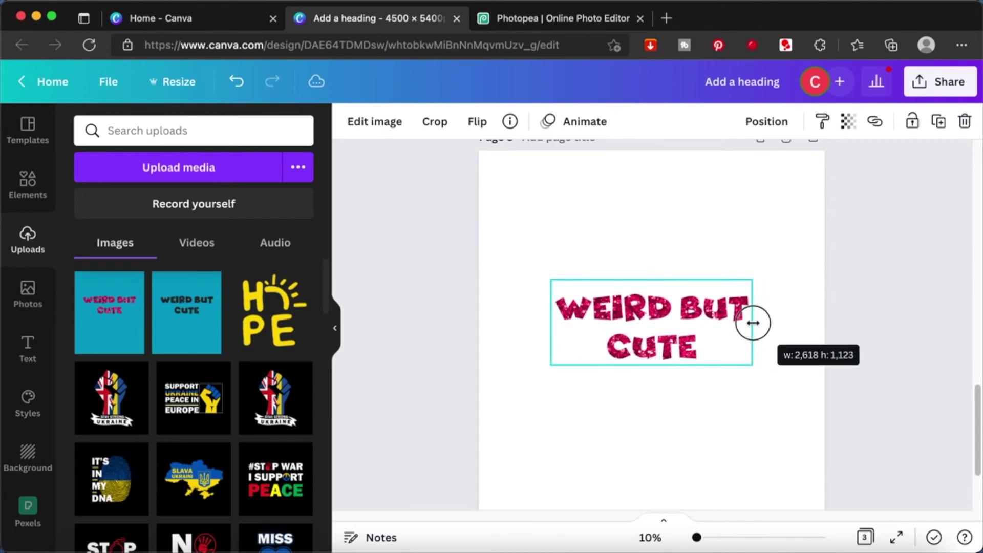
{"action": "left_click", "coordinate": [806, 313]}
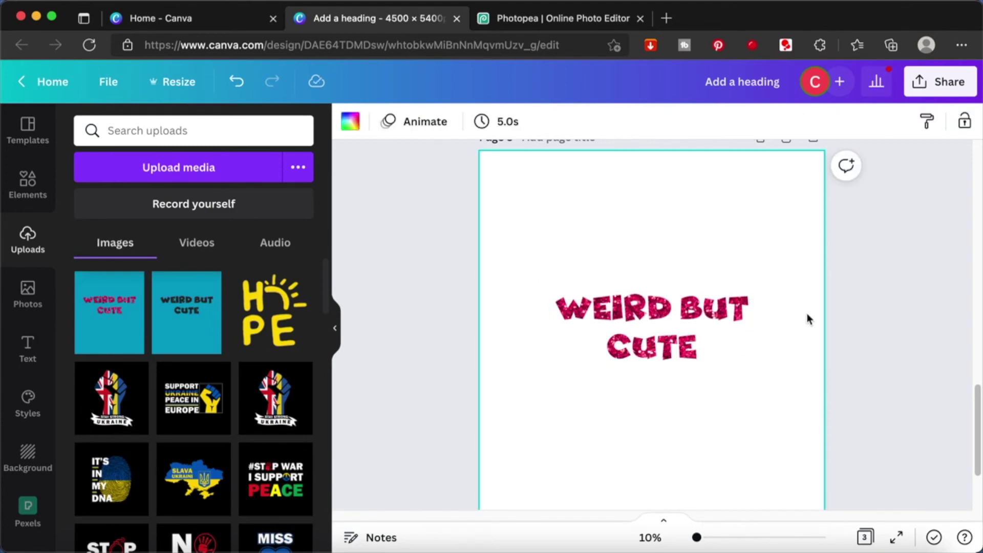
Step: Enlarge the WEIRD BUT CUTE caption to span the page width
{"action": "left_click", "coordinate": [709, 312]}
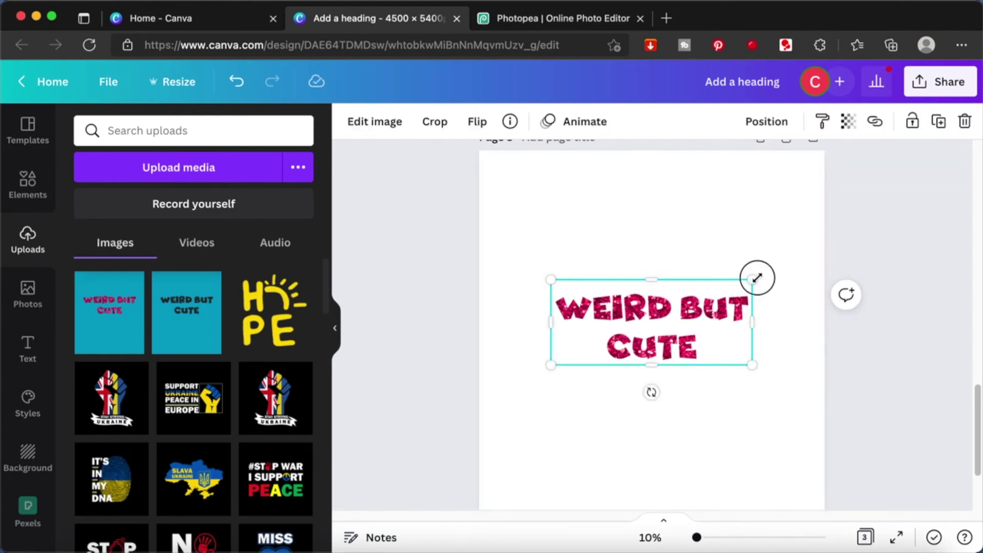
{"action": "left_click_drag", "start_coordinate": [756, 278], "coordinate": [819, 226]}
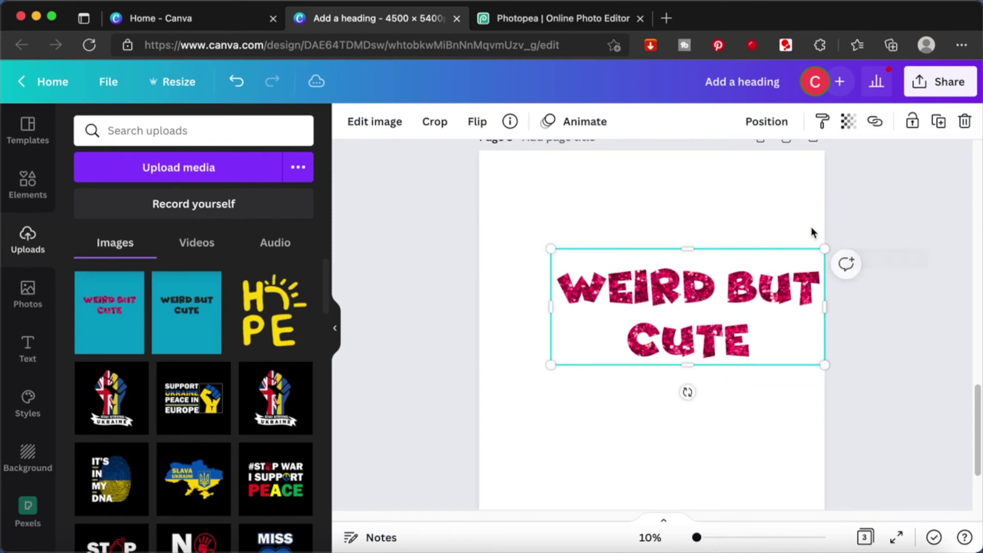
{"action": "left_click_drag", "start_coordinate": [554, 367], "coordinate": [492, 416]}
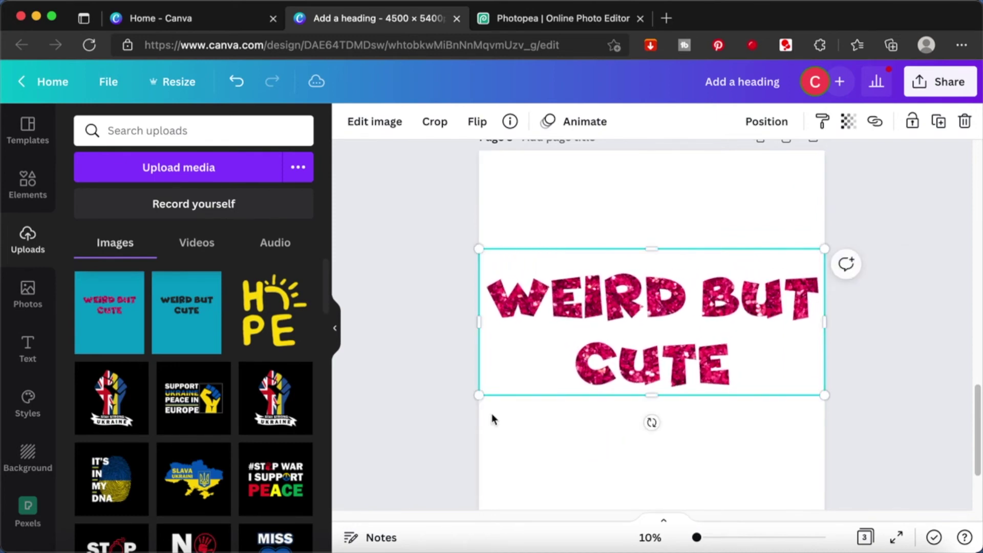
{"action": "left_click", "coordinate": [840, 379]}
{"action": "scroll", "coordinate": [840, 378], "scroll_direction": "up", "scroll_amount": 15}
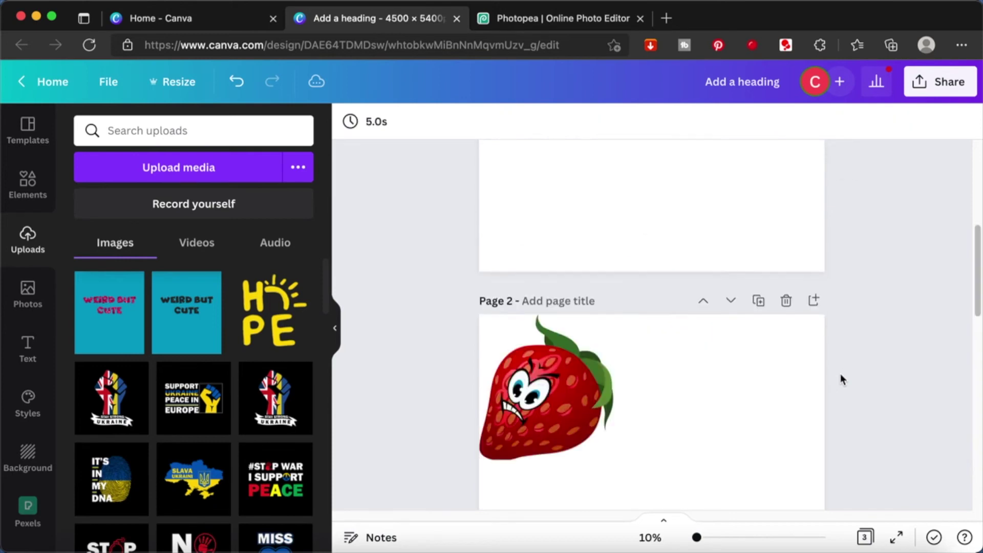
Step: Paste the glitter WEIRD BUT CUTE caption onto page 1 and place it below the strawberries
{"action": "scroll", "coordinate": [840, 378], "scroll_direction": "down", "scroll_amount": 1}
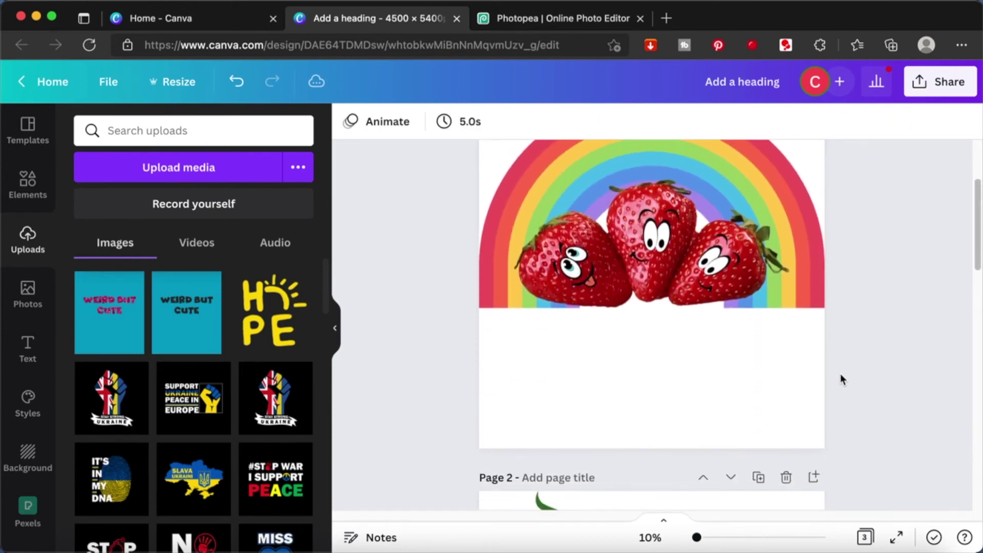
{"action": "key", "text": "super+v"}
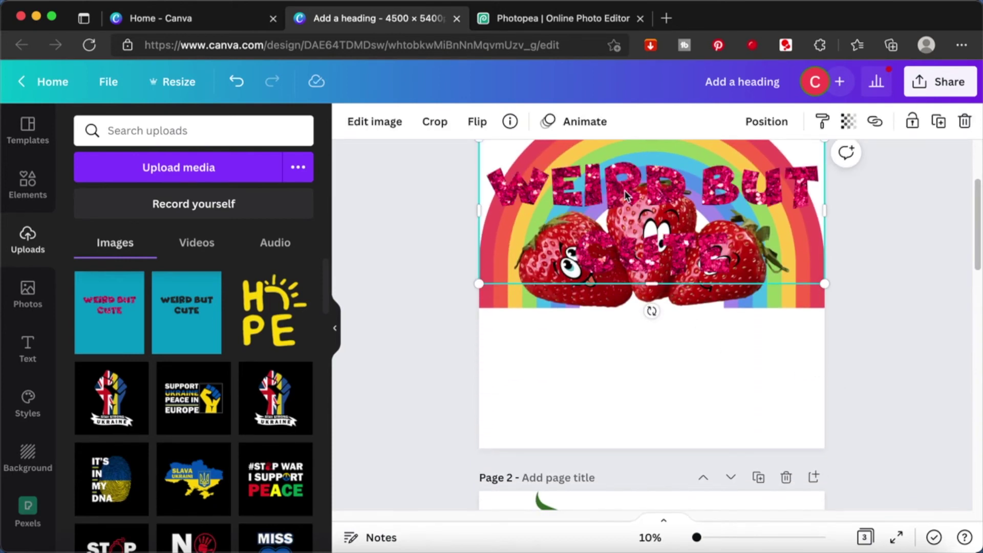
{"action": "left_click_drag", "start_coordinate": [625, 194], "coordinate": [626, 337]}
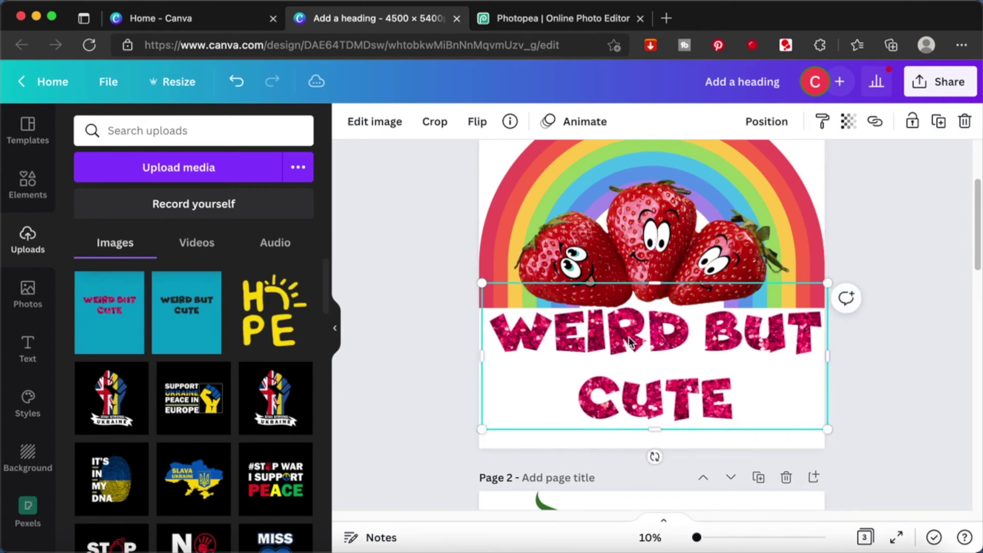
{"action": "left_click", "coordinate": [859, 241]}
Step: Delete the rainbow image on page 1, then undo to restore it
{"action": "scroll", "coordinate": [858, 241], "scroll_direction": "up", "scroll_amount": 3}
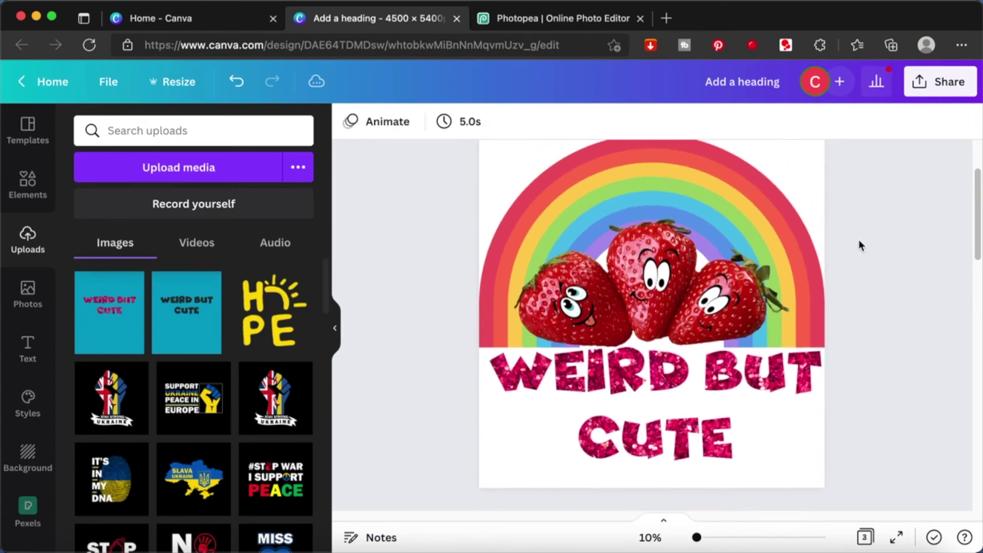
{"action": "scroll", "coordinate": [858, 246], "scroll_direction": "up", "scroll_amount": 1}
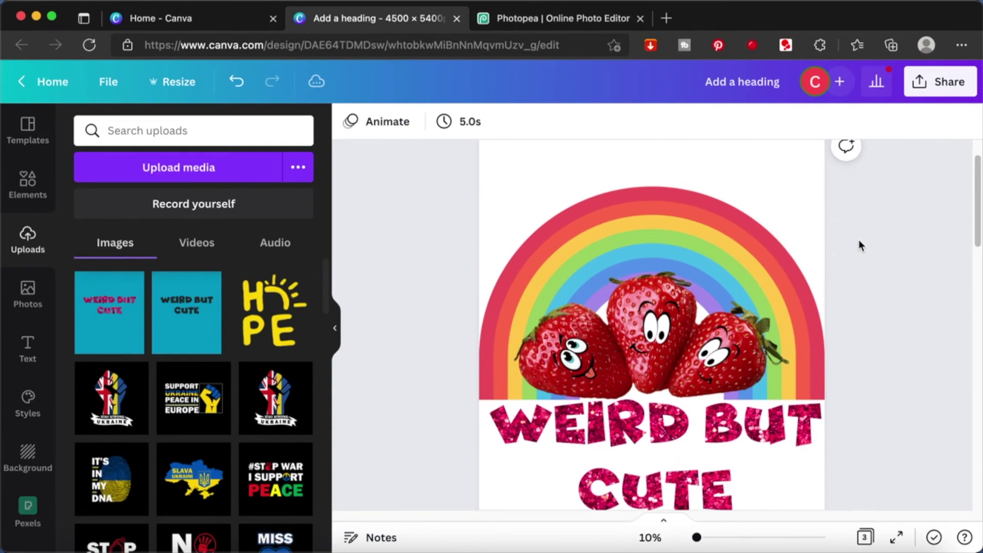
{"action": "scroll", "coordinate": [859, 241], "scroll_direction": "up", "scroll_amount": 2}
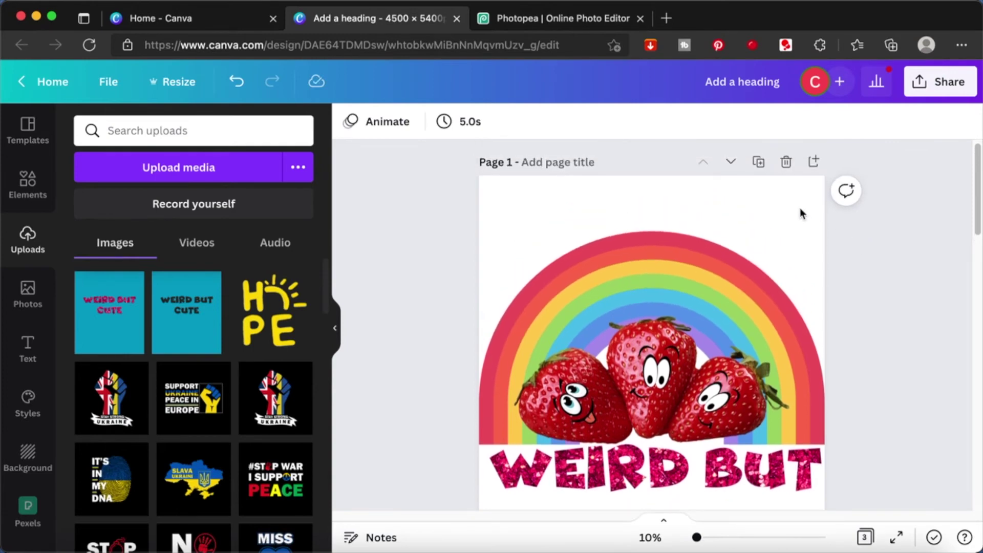
{"action": "left_click", "coordinate": [781, 193]}
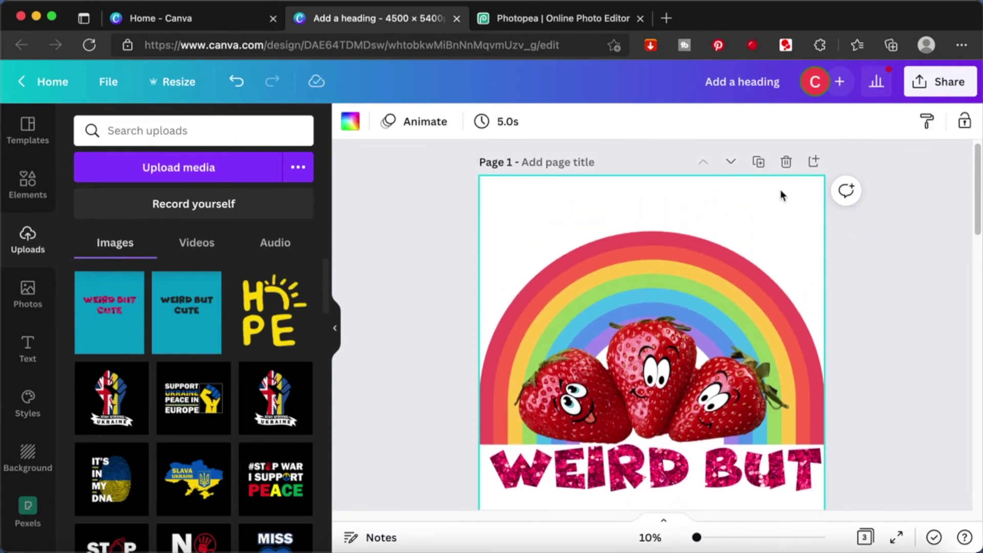
{"action": "scroll", "coordinate": [937, 308], "scroll_direction": "down", "scroll_amount": 3}
{"action": "left_click", "coordinate": [788, 251]}
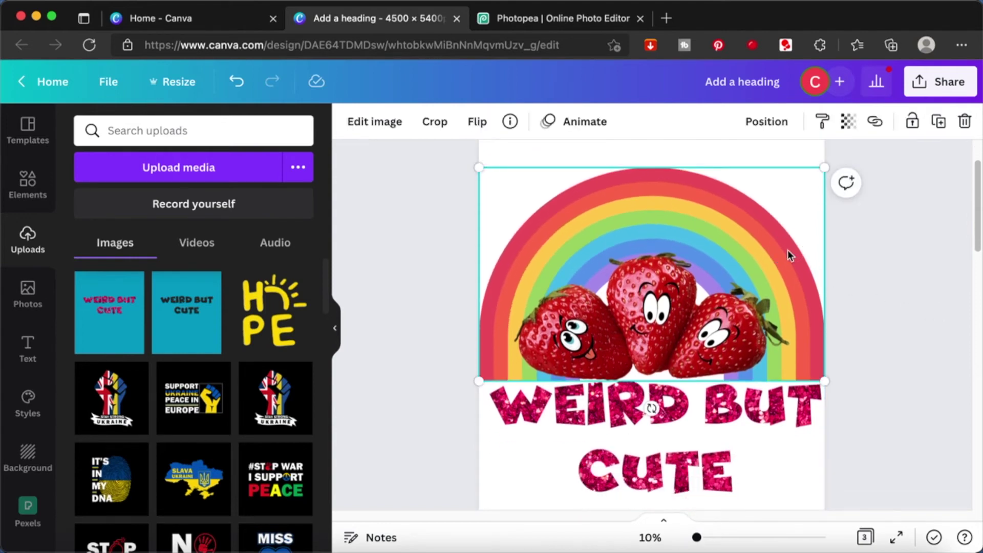
{"action": "key", "text": "Delete"}
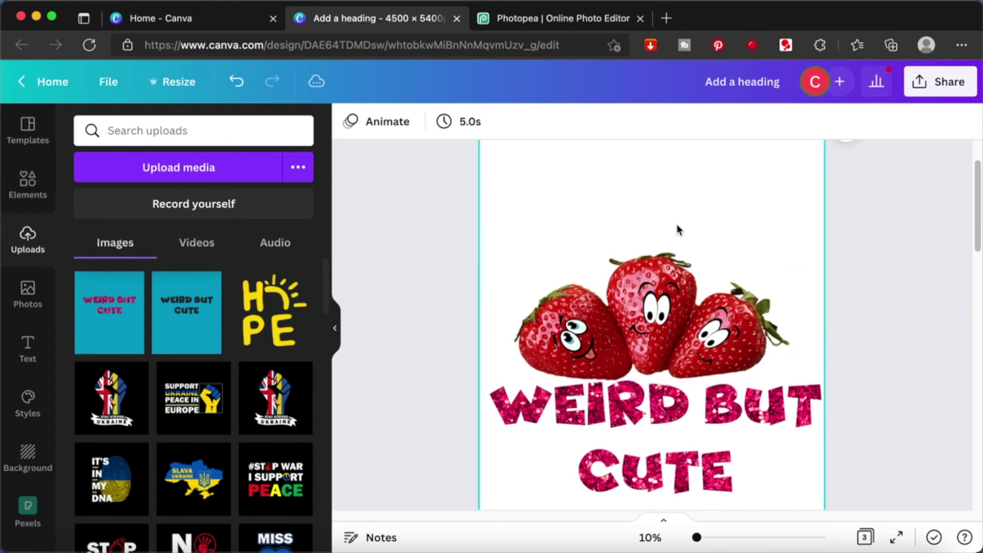
{"action": "key", "text": "super+z"}
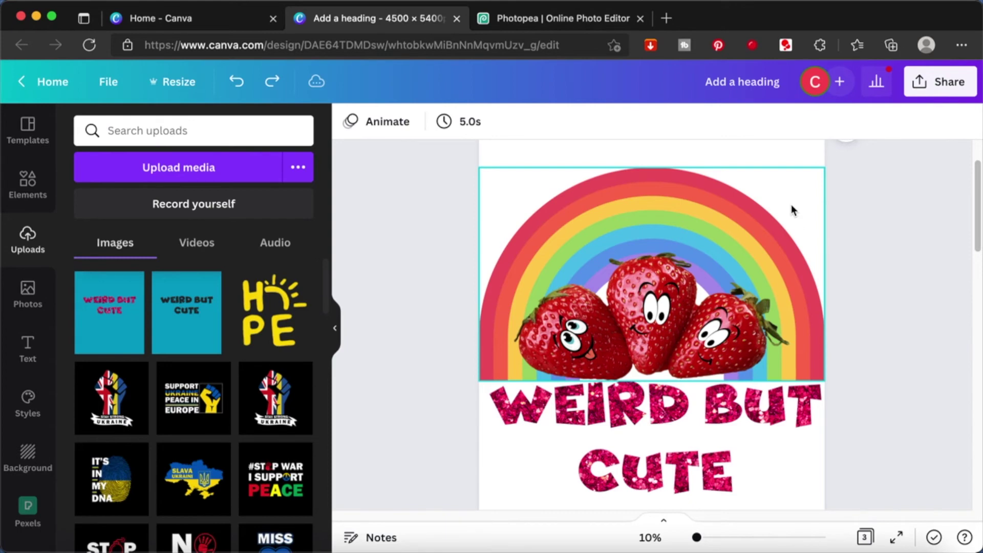
{"action": "left_click", "coordinate": [649, 308]}
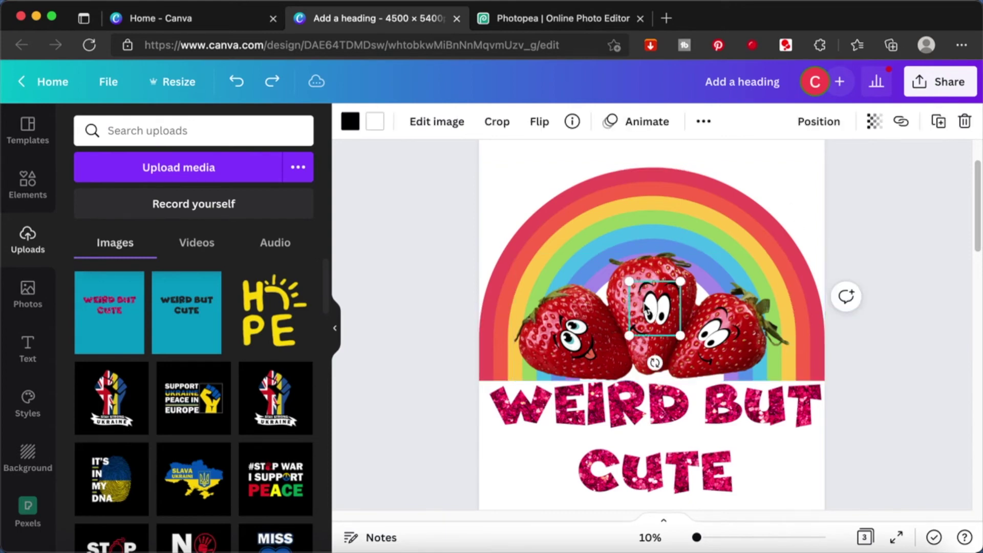
{"action": "left_click", "coordinate": [602, 199]}
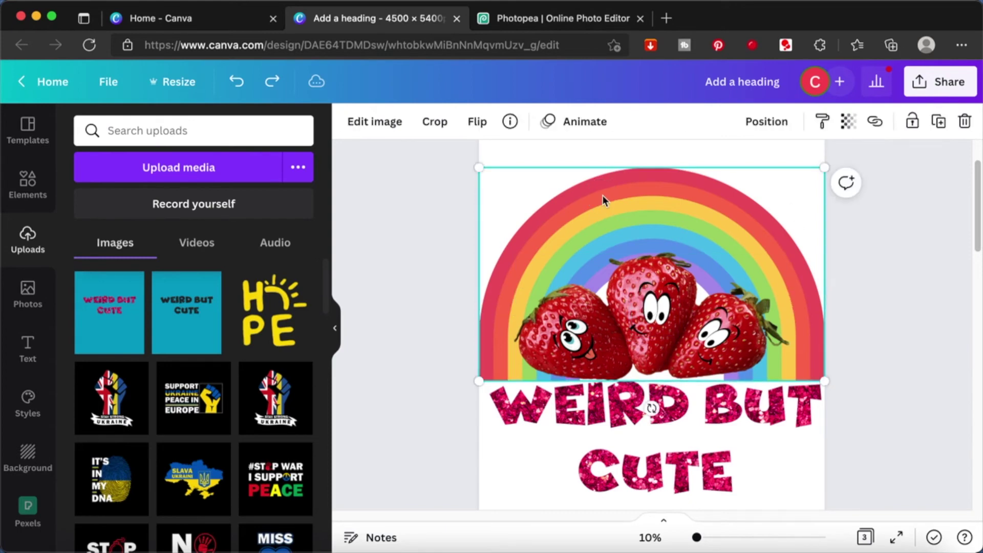
{"action": "left_click", "coordinate": [890, 269]}
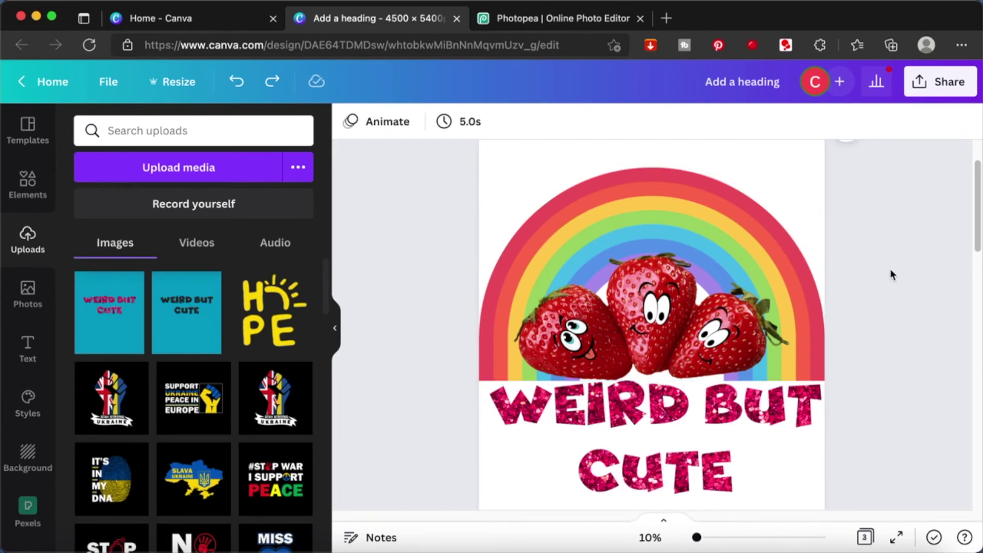
{"action": "scroll", "coordinate": [890, 269], "scroll_direction": "down", "scroll_amount": 2}
Step: Select all parts of the angry strawberry on page 2 and centre it on the page
{"action": "scroll", "coordinate": [890, 268], "scroll_direction": "down", "scroll_amount": 7}
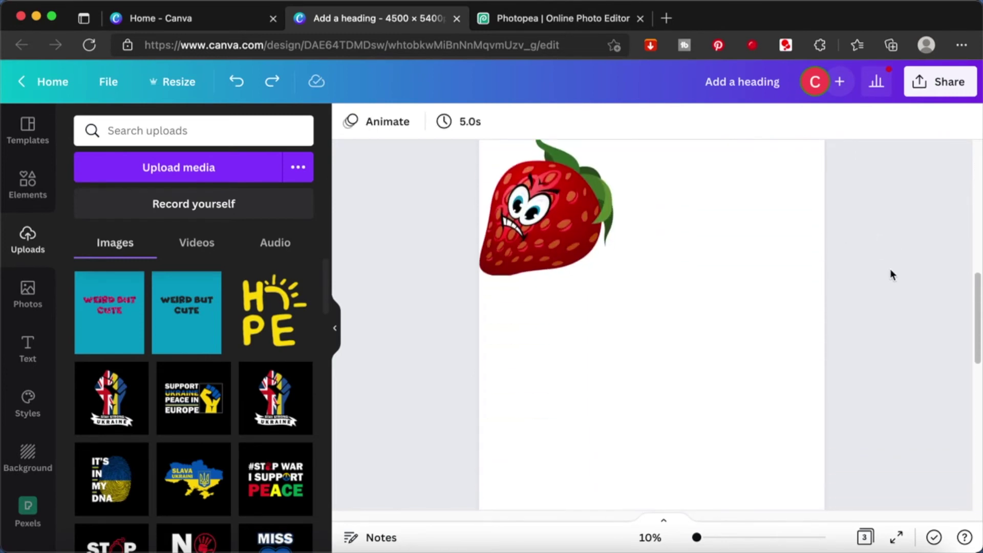
{"action": "left_click", "coordinate": [631, 339]}
{"action": "left_click_drag", "start_coordinate": [631, 339], "coordinate": [384, 159]}
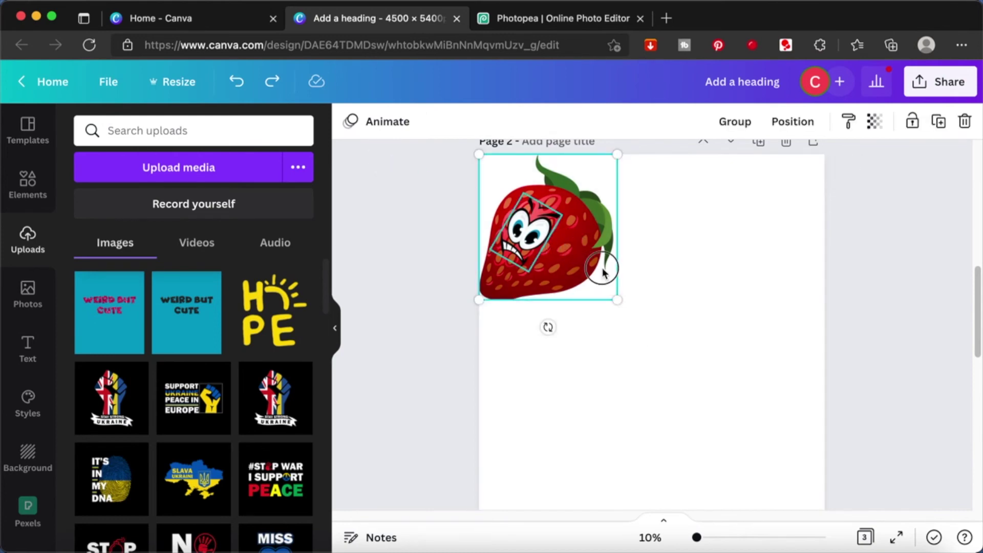
{"action": "left_click_drag", "start_coordinate": [603, 273], "coordinate": [669, 378]}
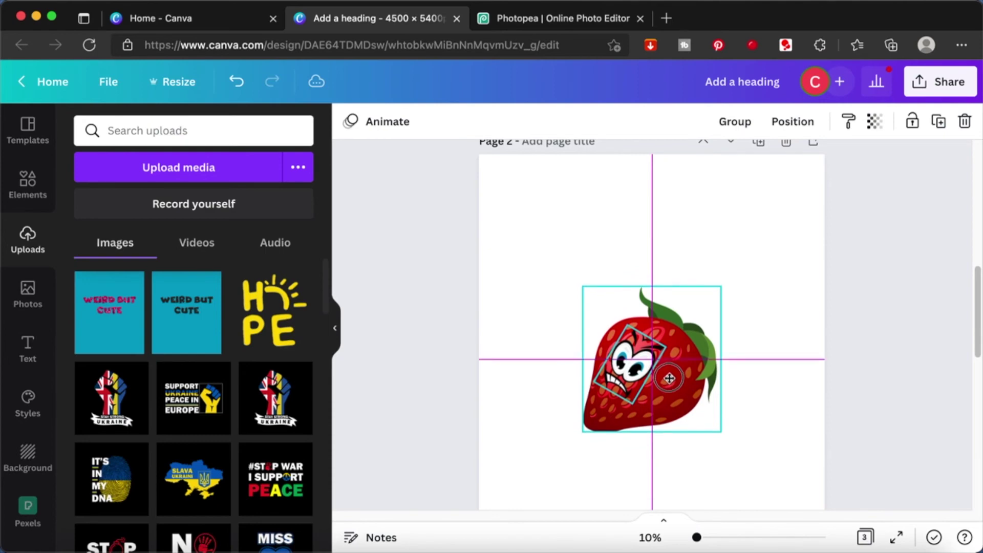
{"action": "left_click", "coordinate": [918, 303]}
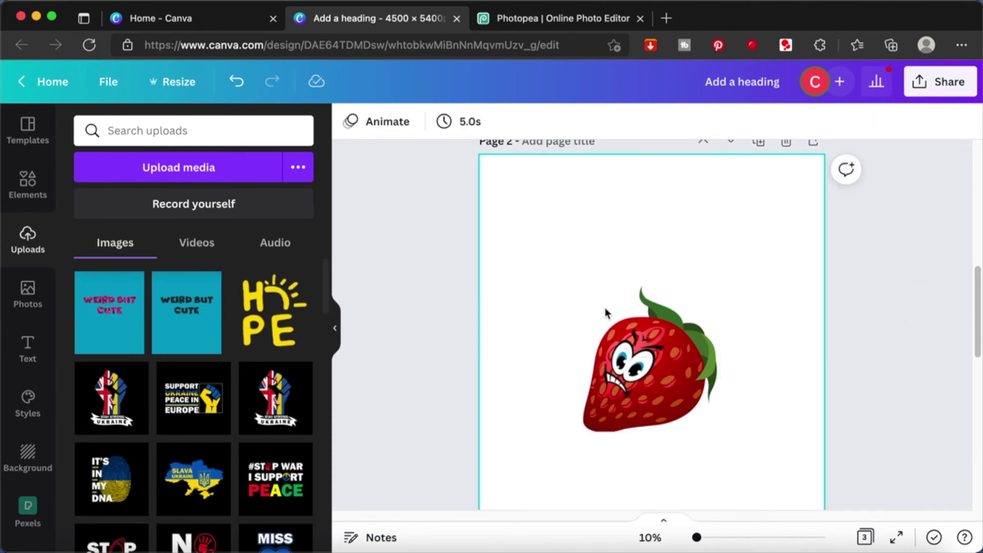
Step: Enlarge the strawberry group to span the full page width, about 4500 × 4797
{"action": "left_click_drag", "start_coordinate": [533, 259], "coordinate": [724, 421]}
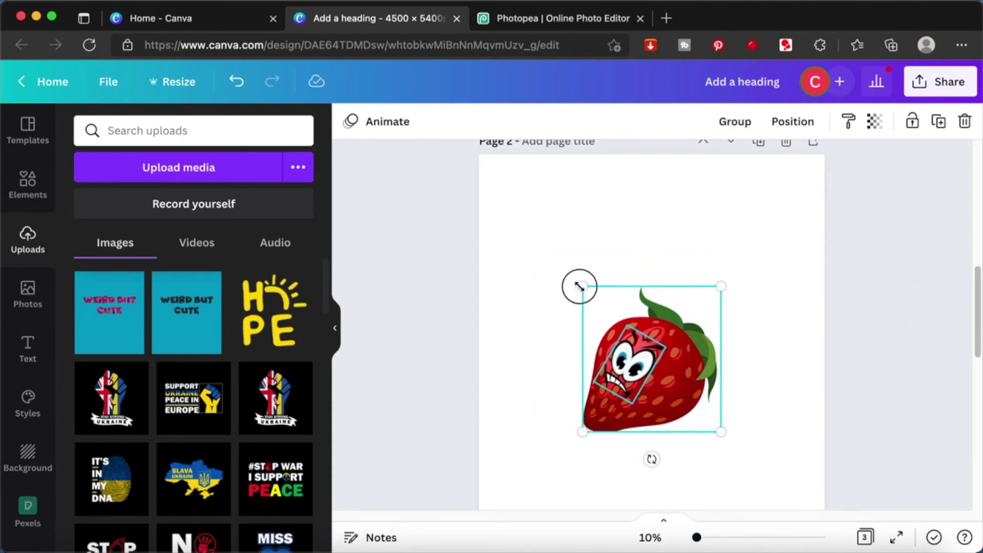
{"action": "left_click_drag", "start_coordinate": [579, 285], "coordinate": [460, 194]}
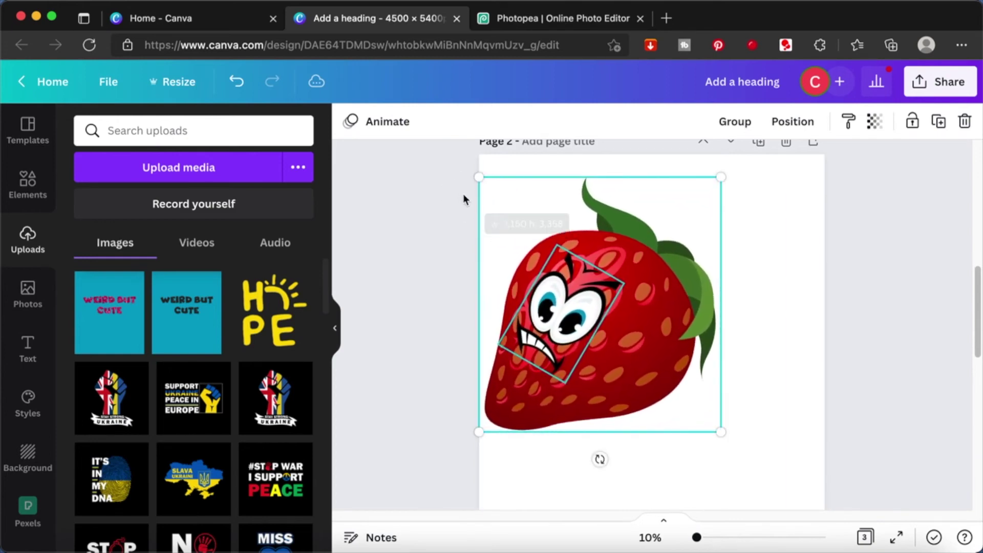
{"action": "left_click_drag", "start_coordinate": [757, 457], "coordinate": [841, 527]}
{"action": "left_click", "coordinate": [869, 446]}
{"action": "scroll", "coordinate": [868, 445], "scroll_direction": "down", "scroll_amount": 2}
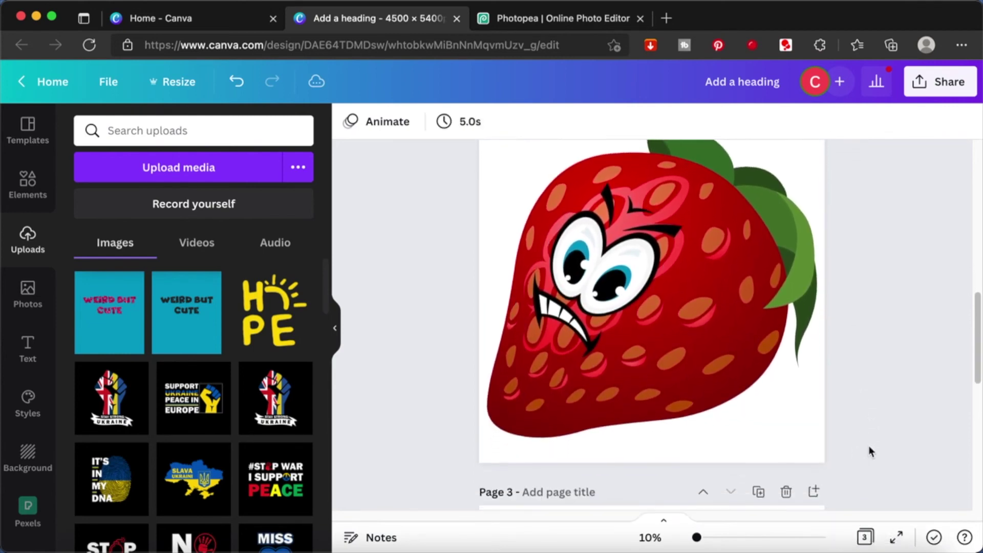
{"action": "scroll", "coordinate": [869, 448], "scroll_direction": "up", "scroll_amount": 3}
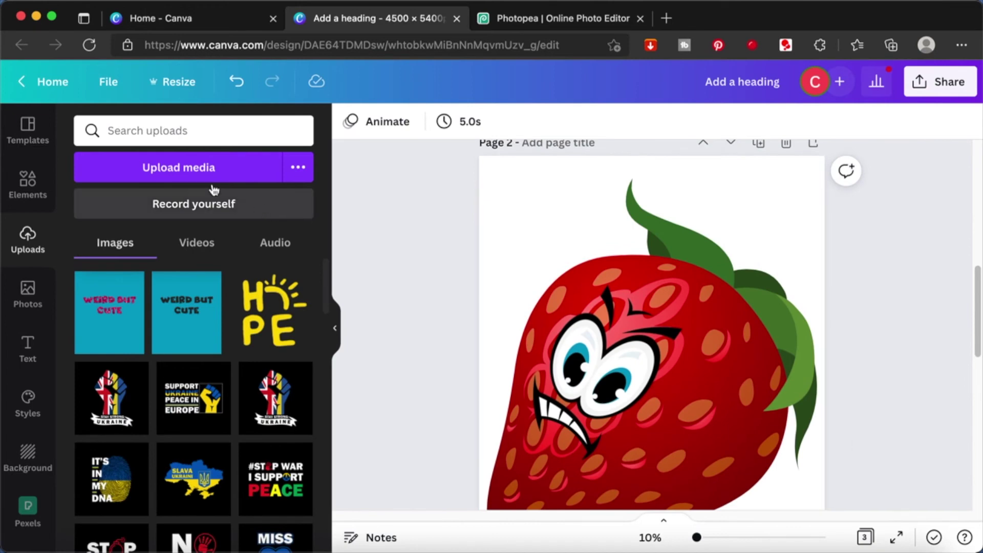
{"action": "left_click", "coordinate": [25, 194]}
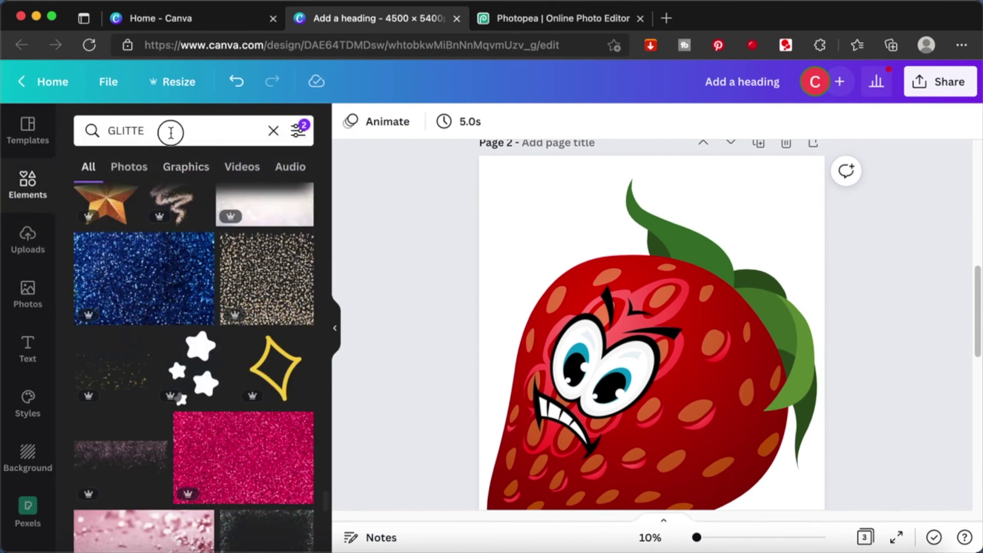
Step: Add the gold glitter graphic from the GLITTE element search to page 2 and move it one layer backward
{"action": "left_click", "coordinate": [171, 132]}
{"action": "double_click", "coordinate": [171, 131]}
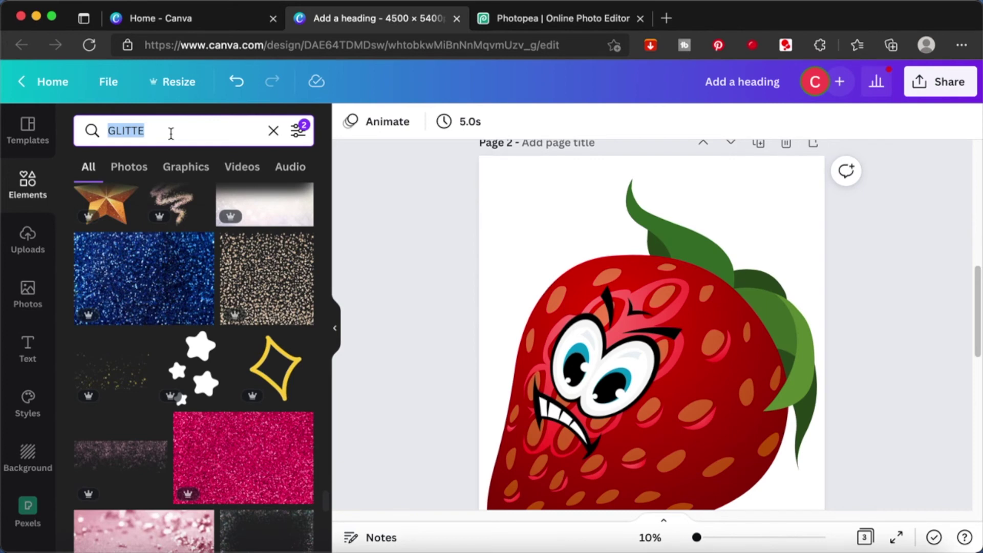
{"action": "left_click", "coordinate": [269, 279]}
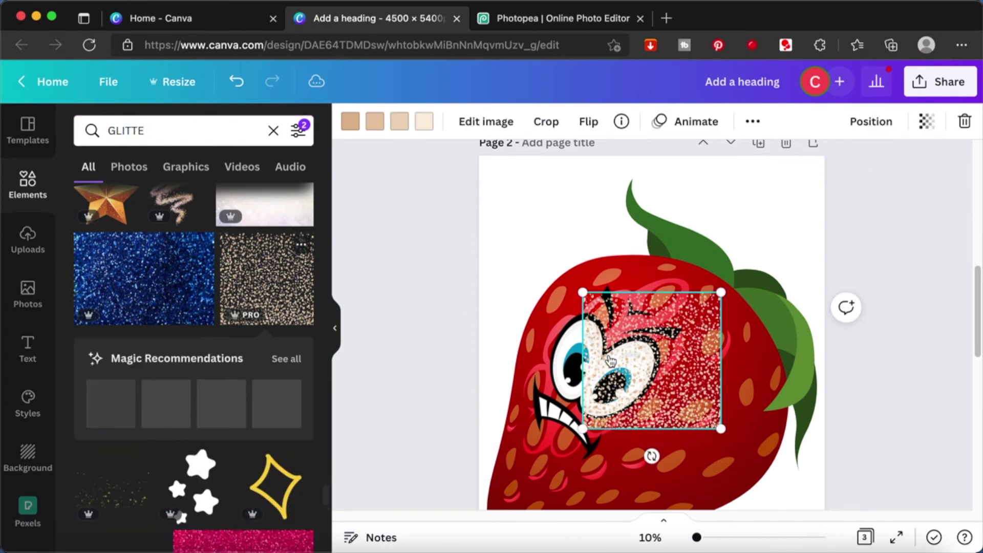
{"action": "right_click", "coordinate": [706, 386]}
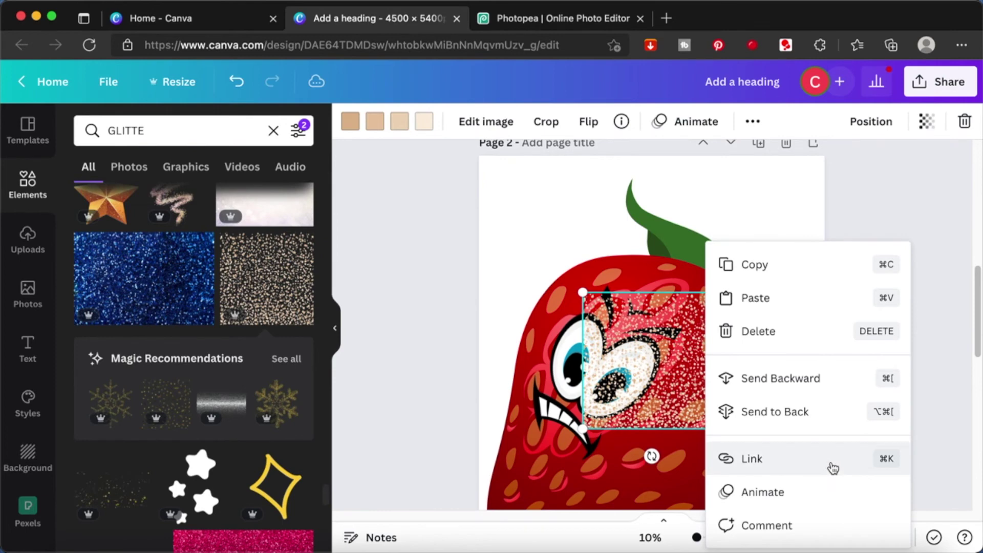
{"action": "left_click", "coordinate": [821, 388]}
Step: Enlarge the glitter to 5,400 × 5,400 to cover page 2 and send it to the back
{"action": "scroll", "coordinate": [822, 379], "scroll_direction": "down", "scroll_amount": 3}
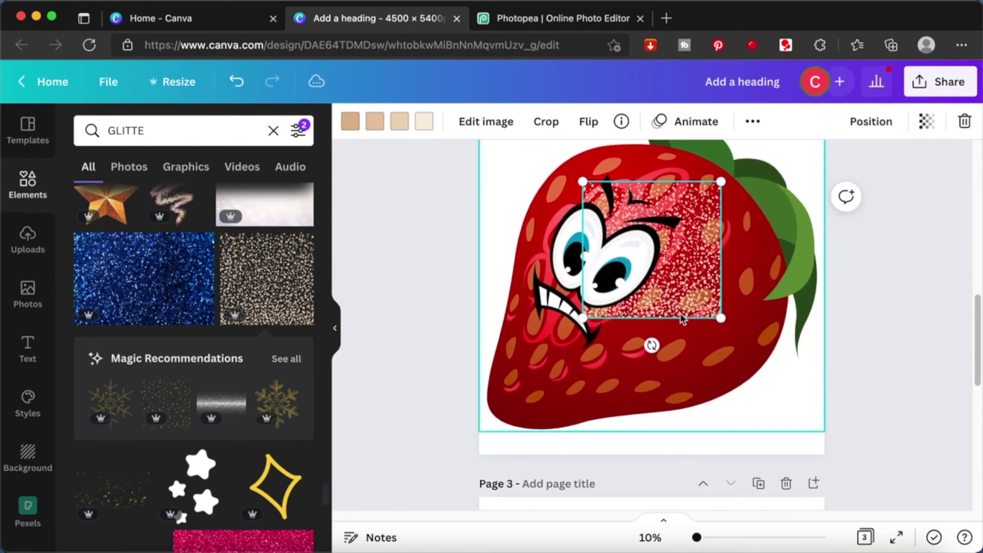
{"action": "right_click", "coordinate": [697, 299]}
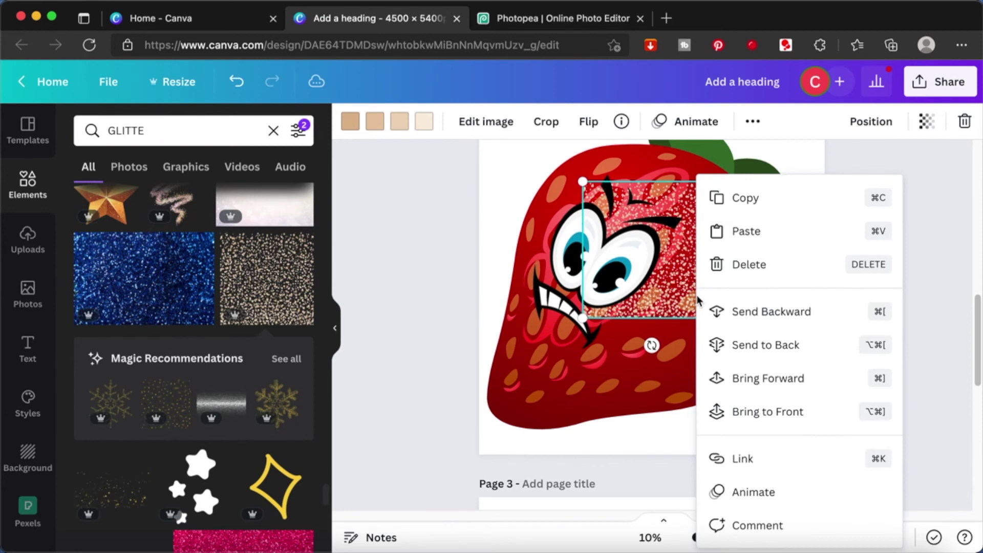
{"action": "left_click", "coordinate": [938, 203]}
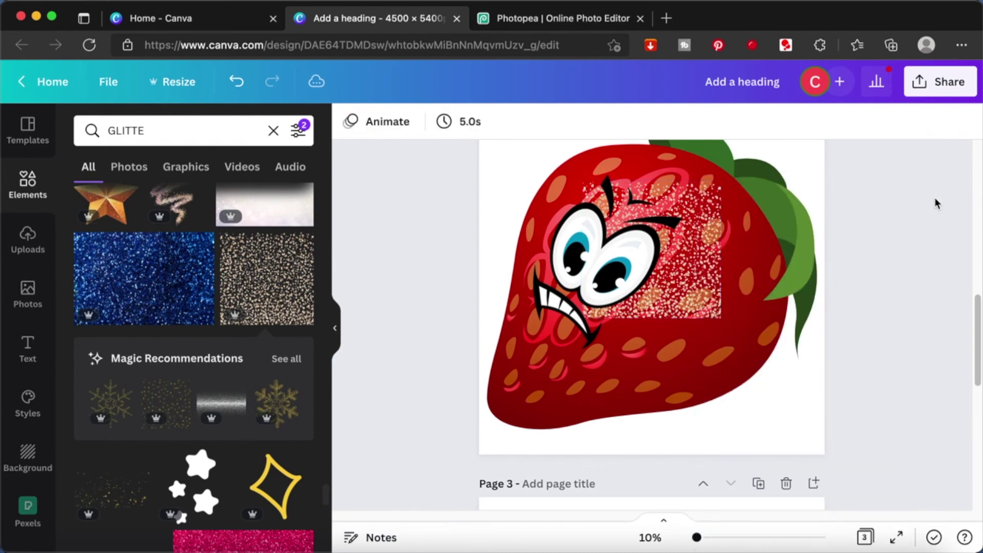
{"action": "left_click", "coordinate": [715, 233]}
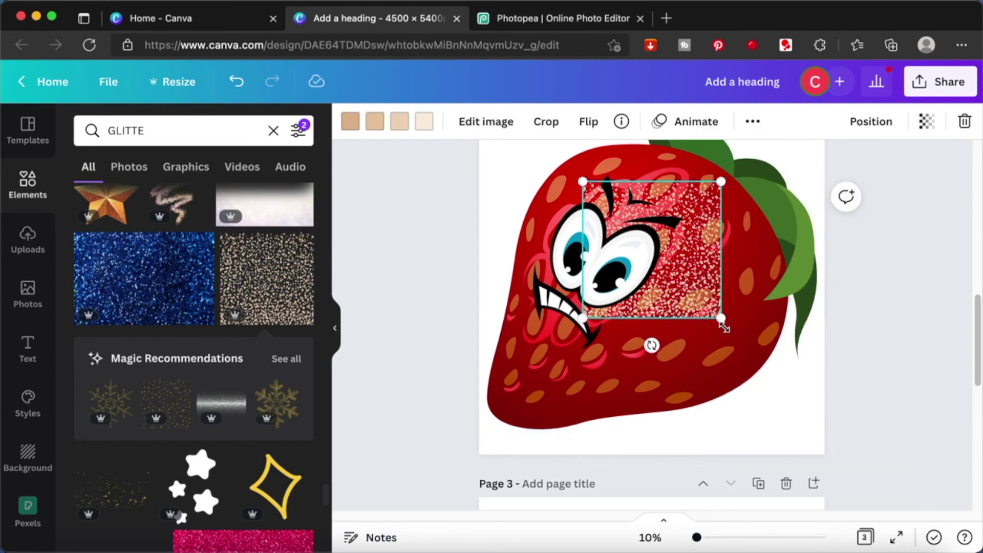
{"action": "left_click_drag", "start_coordinate": [720, 320], "coordinate": [830, 495]}
{"action": "scroll", "coordinate": [614, 307], "scroll_direction": "up", "scroll_amount": 3}
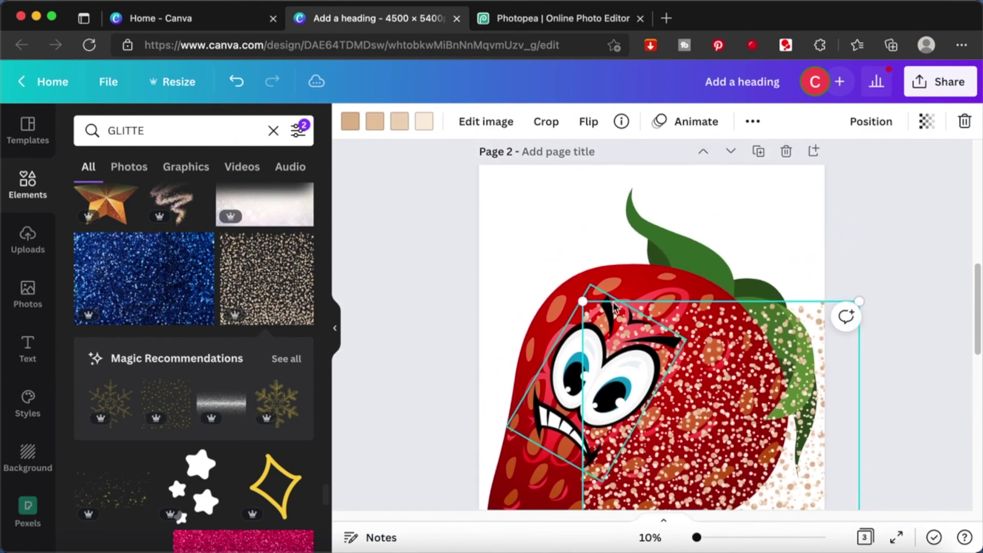
{"action": "left_click_drag", "start_coordinate": [583, 300], "coordinate": [468, 152]}
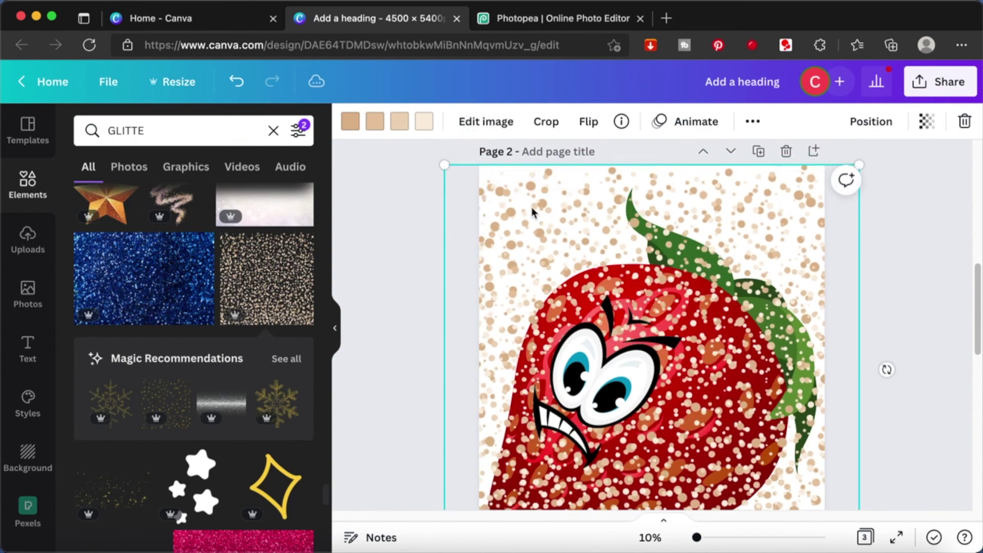
{"action": "right_click", "coordinate": [532, 206]}
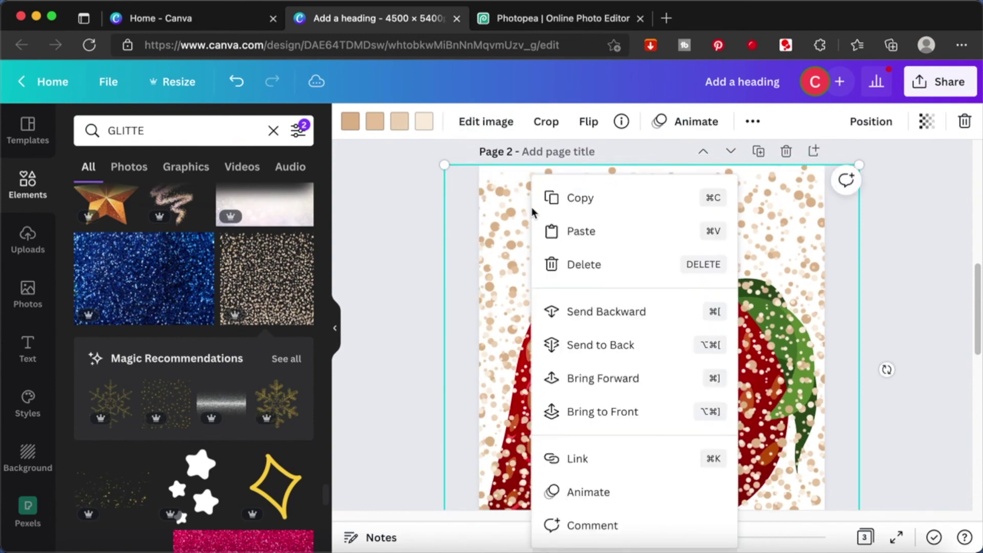
{"action": "left_click", "coordinate": [657, 349]}
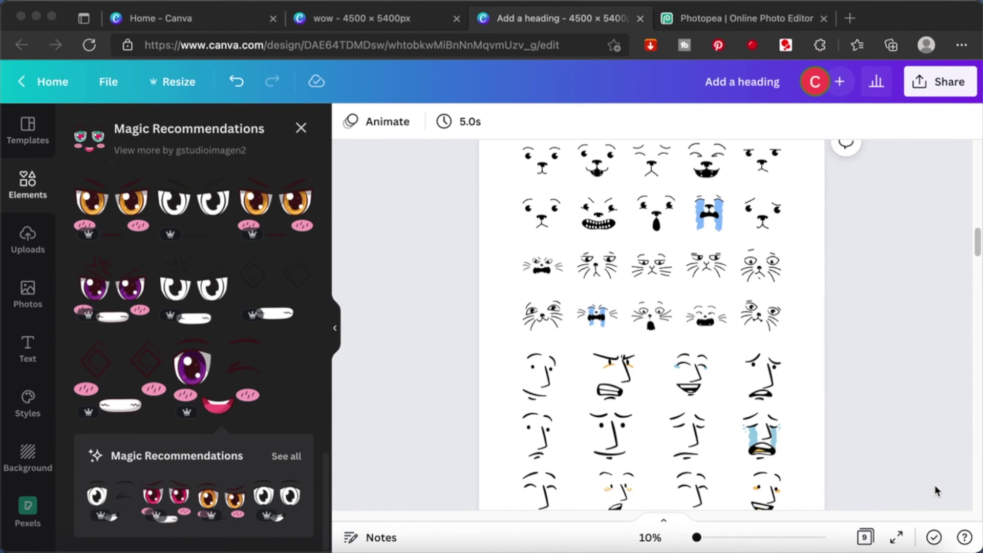
Step: Scroll through the expression sticker pages 4–9 and add a blank Page 10 after Page 9
{"action": "scroll", "coordinate": [934, 491], "scroll_direction": "down", "scroll_amount": 1}
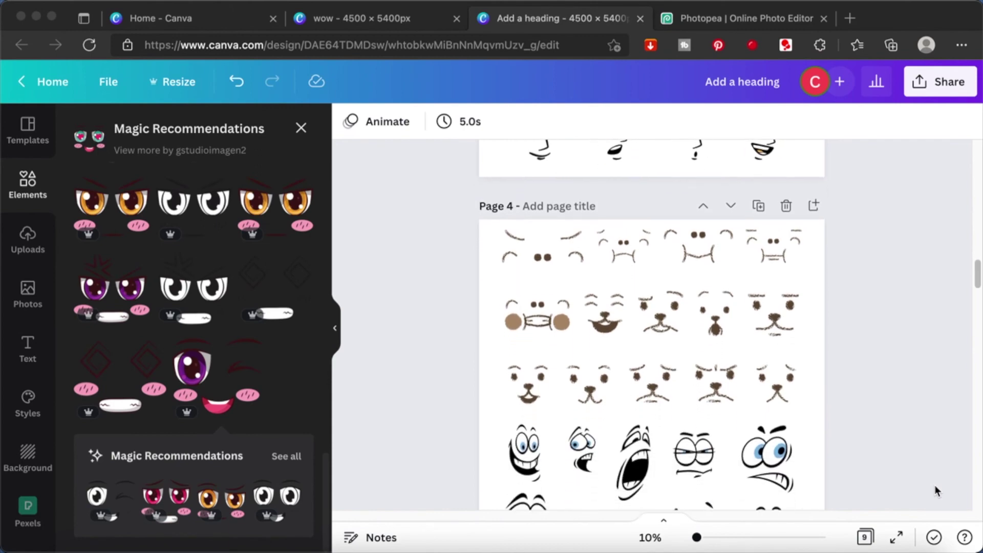
{"action": "scroll", "coordinate": [935, 487], "scroll_direction": "down", "scroll_amount": 3}
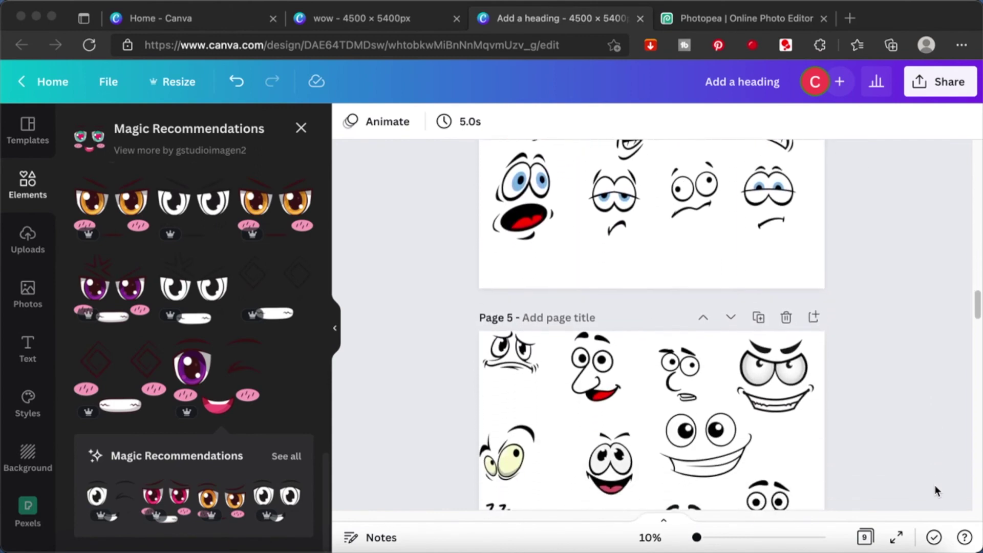
{"action": "scroll", "coordinate": [935, 490], "scroll_direction": "down", "scroll_amount": 3}
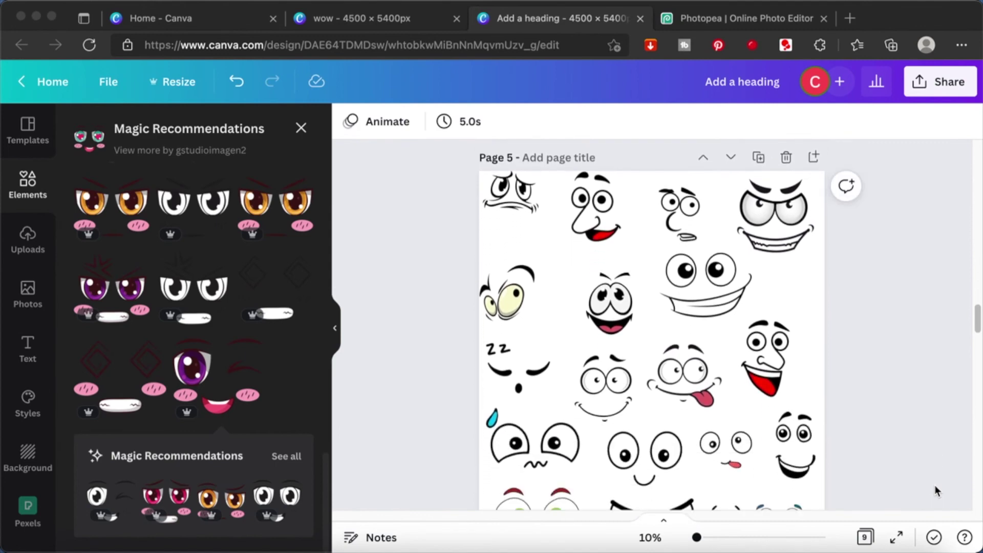
{"action": "scroll", "coordinate": [934, 491], "scroll_direction": "down", "scroll_amount": 5}
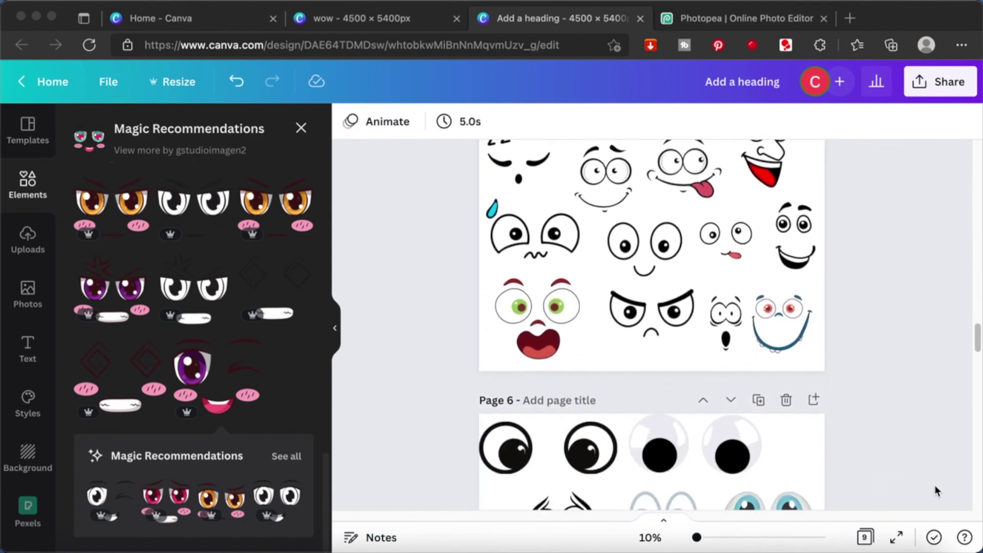
{"action": "scroll", "coordinate": [935, 491], "scroll_direction": "down", "scroll_amount": 5}
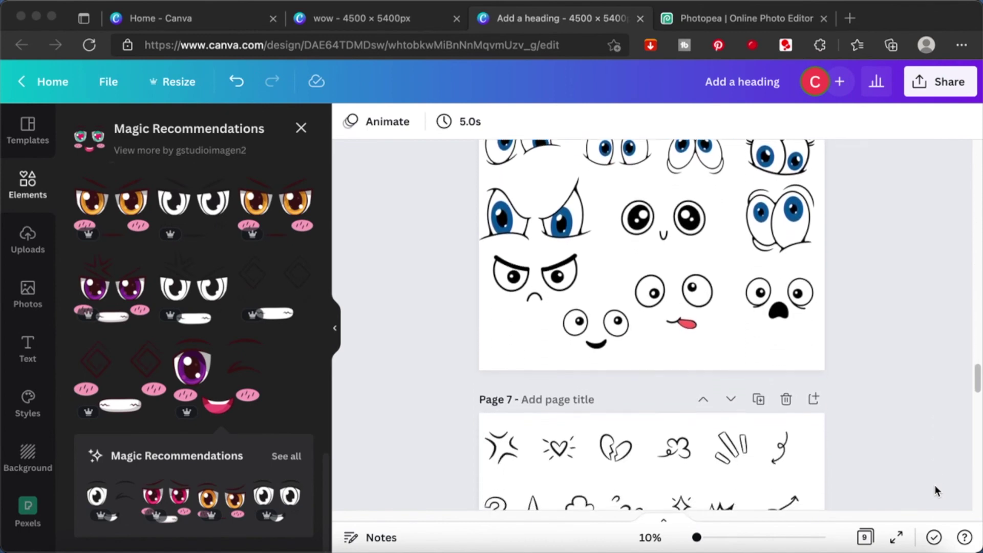
{"action": "scroll", "coordinate": [934, 487], "scroll_direction": "down", "scroll_amount": 4}
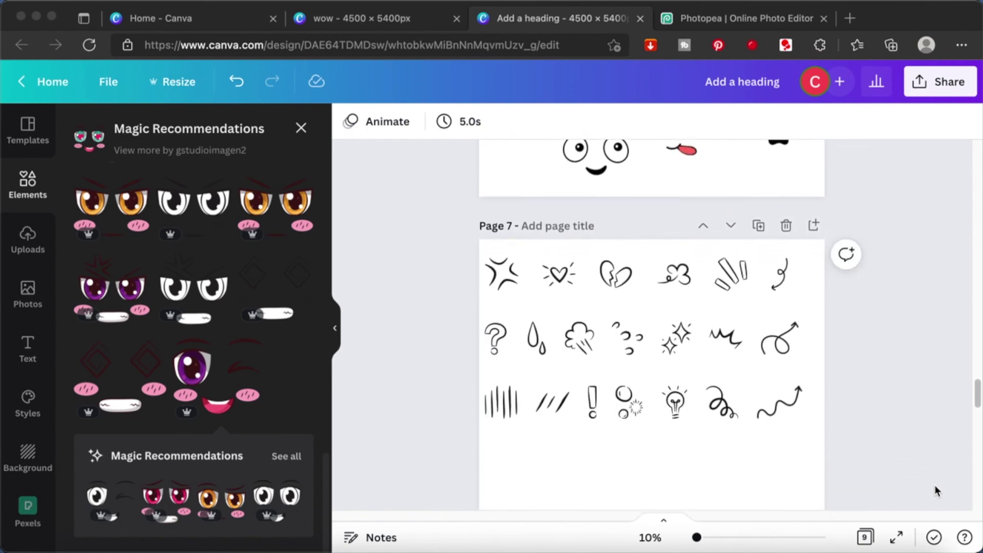
{"action": "scroll", "coordinate": [934, 491], "scroll_direction": "down", "scroll_amount": 6}
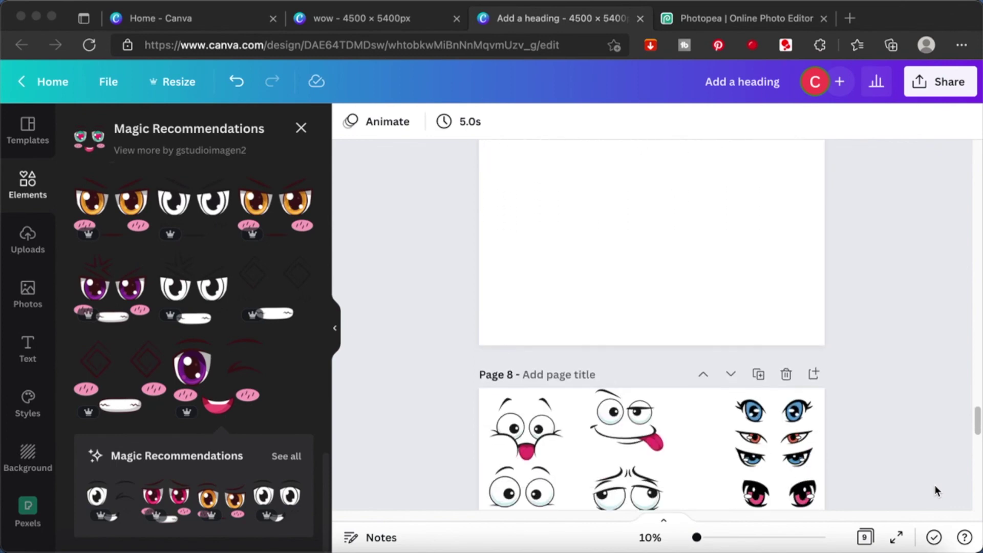
{"action": "scroll", "coordinate": [934, 487], "scroll_direction": "down", "scroll_amount": 5}
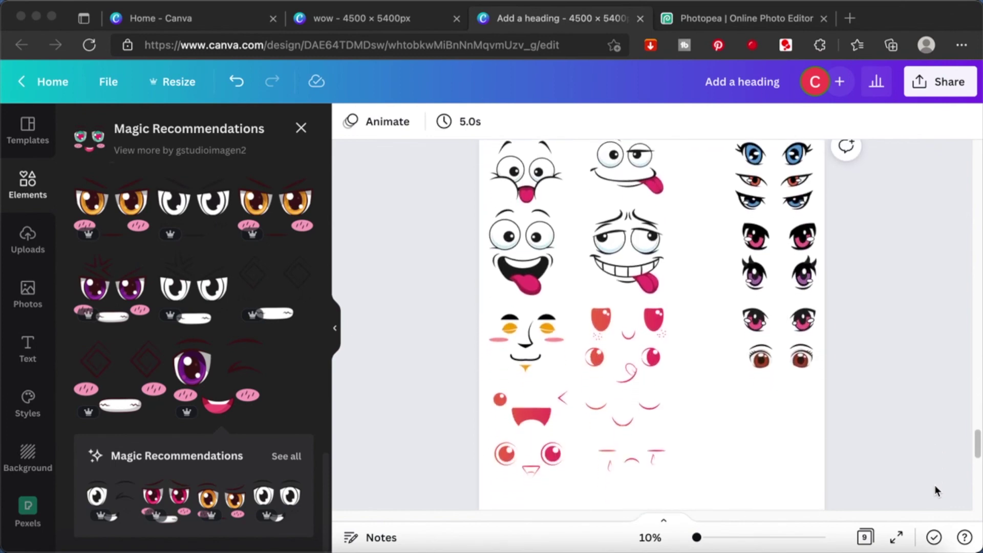
{"action": "scroll", "coordinate": [935, 490], "scroll_direction": "down", "scroll_amount": 5}
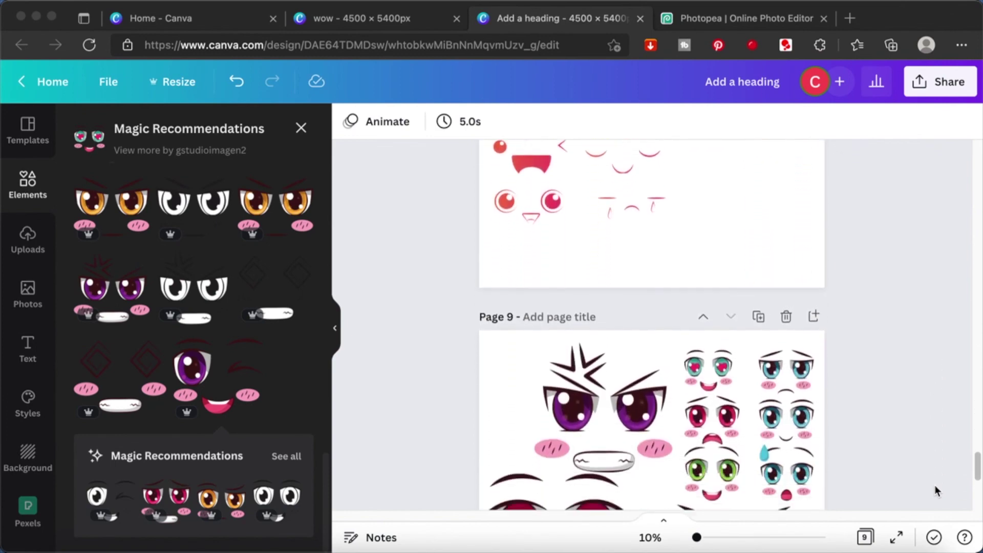
{"action": "scroll", "coordinate": [934, 490], "scroll_direction": "down", "scroll_amount": 5}
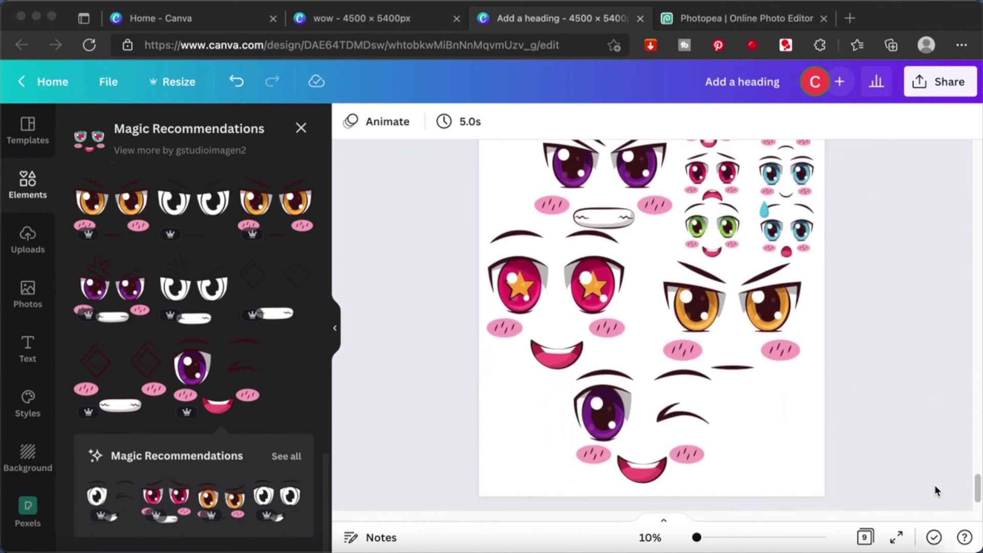
{"action": "scroll", "coordinate": [935, 491], "scroll_direction": "down", "scroll_amount": 1}
{"action": "scroll", "coordinate": [935, 491], "scroll_direction": "up", "scroll_amount": 3}
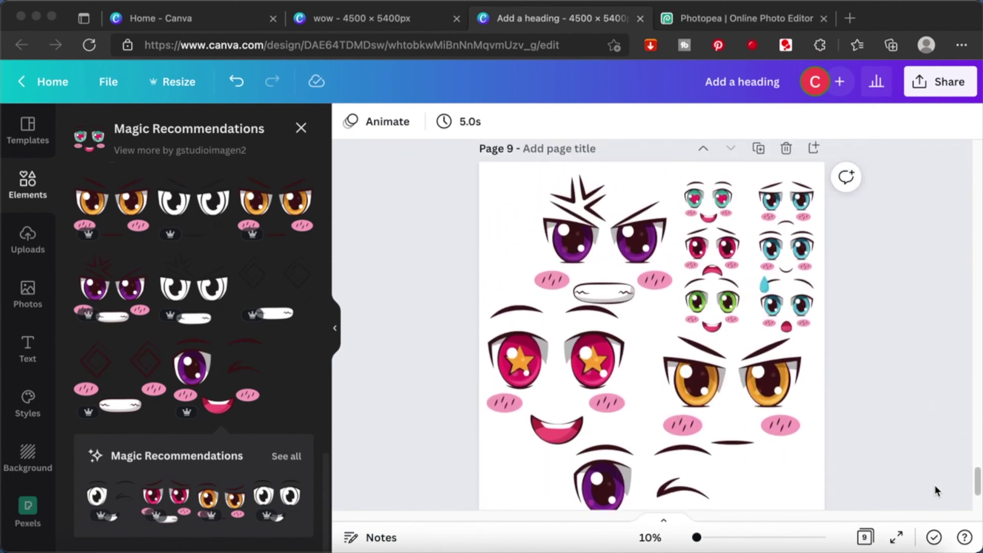
{"action": "scroll", "coordinate": [935, 491], "scroll_direction": "up", "scroll_amount": 10}
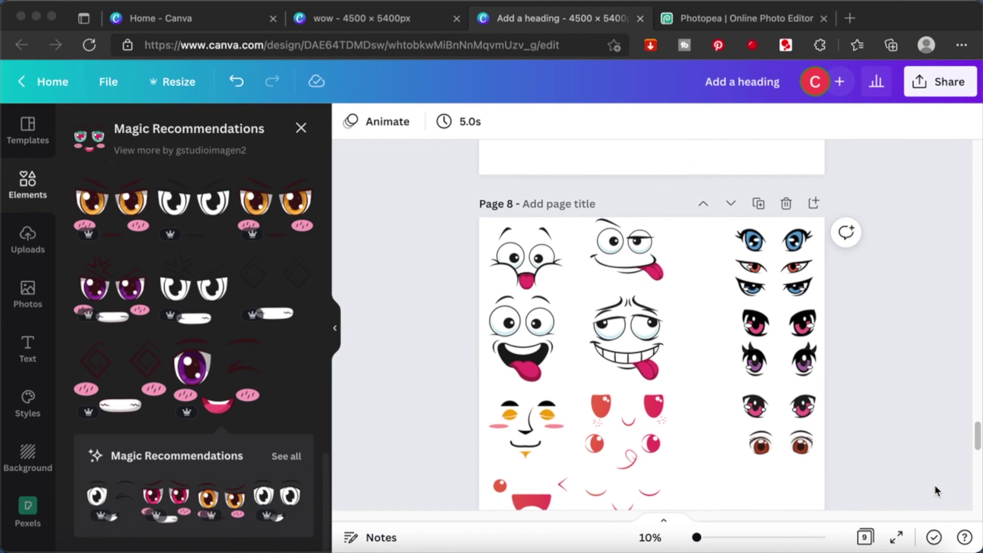
{"action": "scroll", "coordinate": [935, 490], "scroll_direction": "up", "scroll_amount": 20}
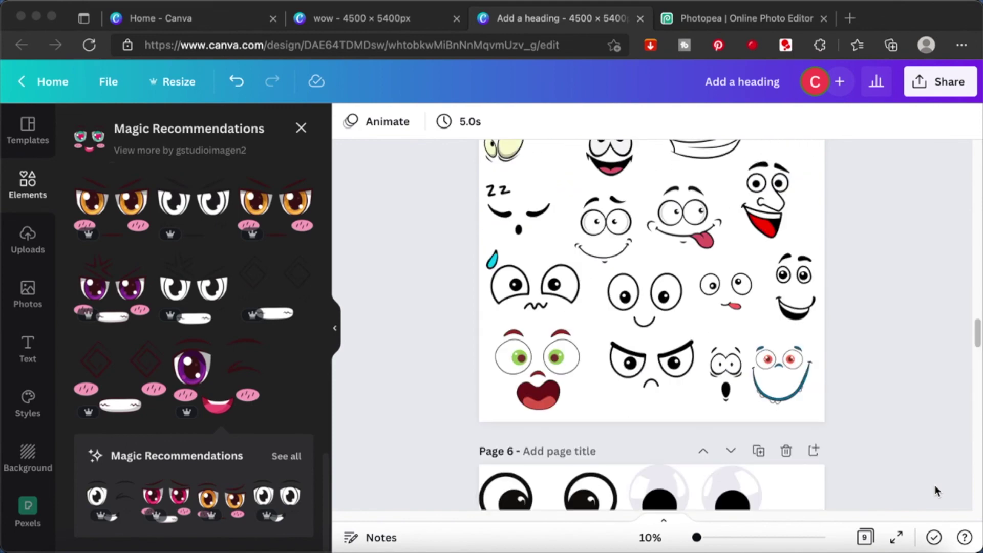
{"action": "scroll", "coordinate": [935, 490], "scroll_direction": "down", "scroll_amount": 15}
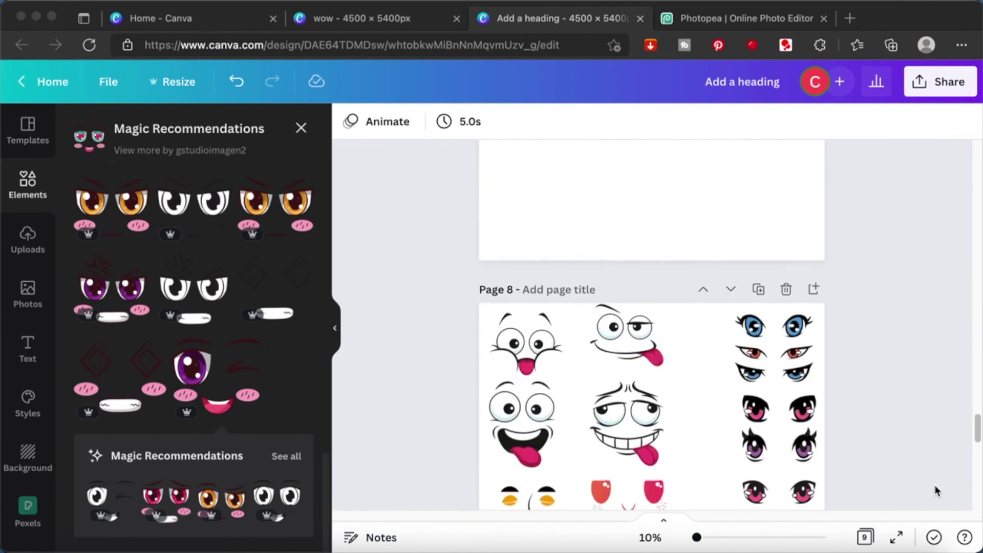
{"action": "scroll", "coordinate": [935, 490], "scroll_direction": "down", "scroll_amount": 14}
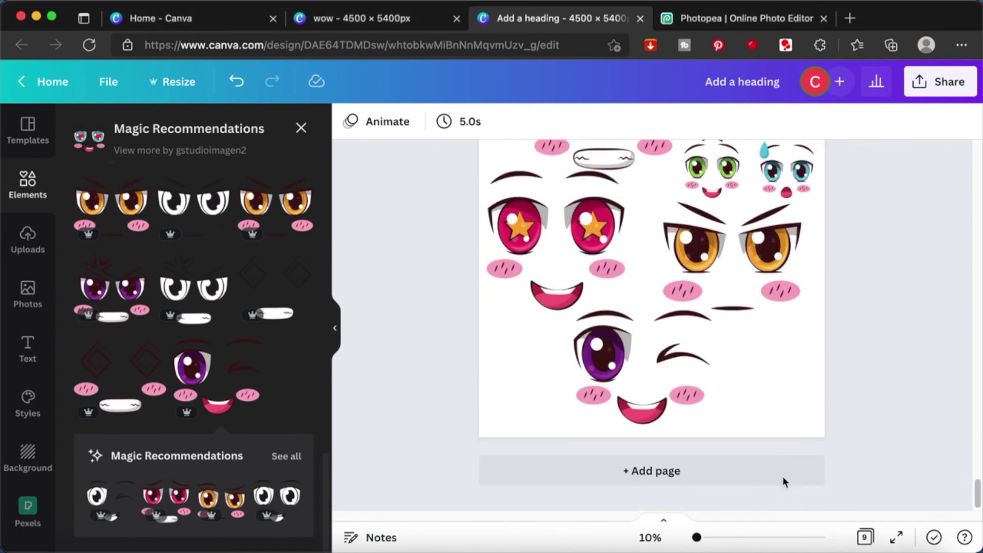
{"action": "left_click", "coordinate": [665, 474]}
Step: Search elements for 'potato' and add the first potato graphic to Page 10
{"action": "left_click", "coordinate": [301, 127]}
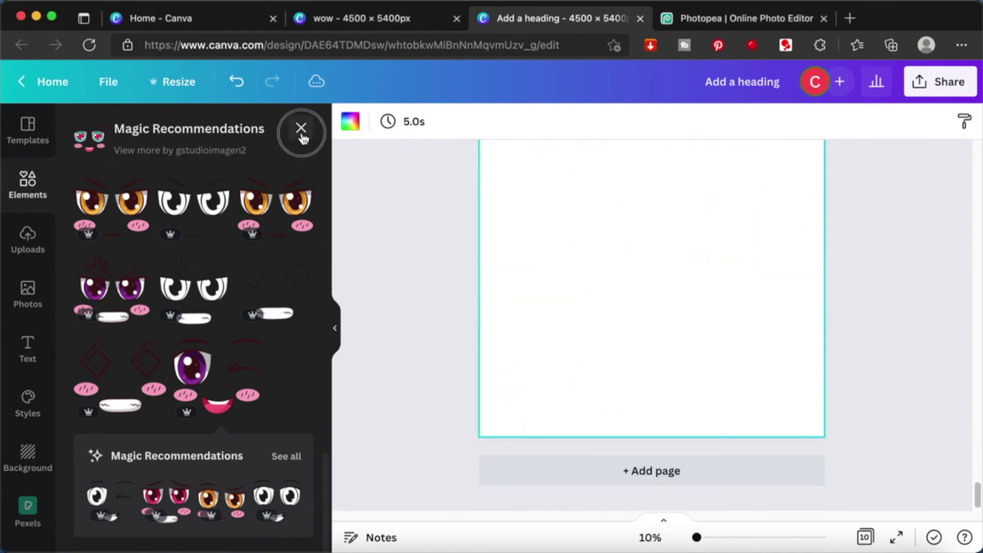
{"action": "left_click", "coordinate": [167, 132]}
{"action": "double_click", "coordinate": [167, 132]}
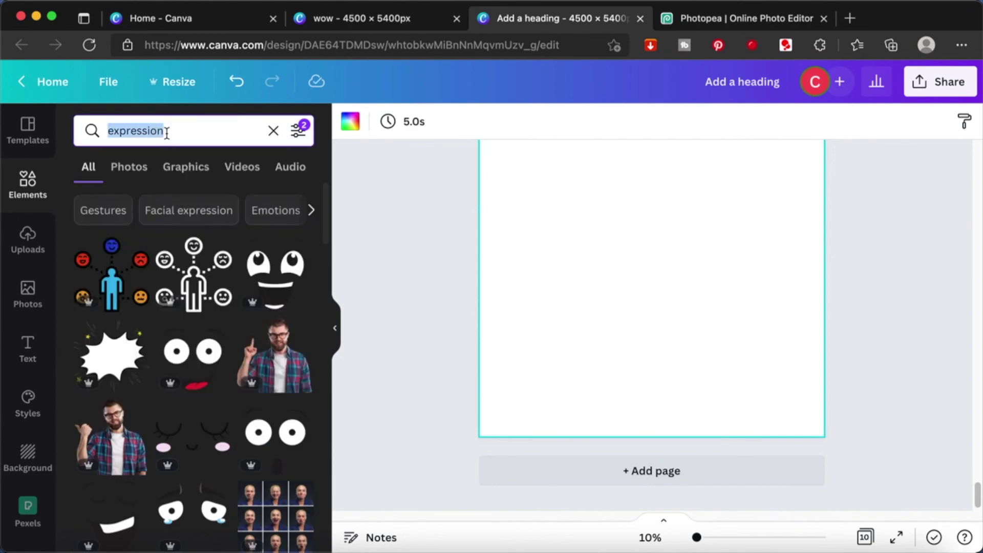
{"action": "type", "text": "potato"}
{"action": "key", "text": "Return"}
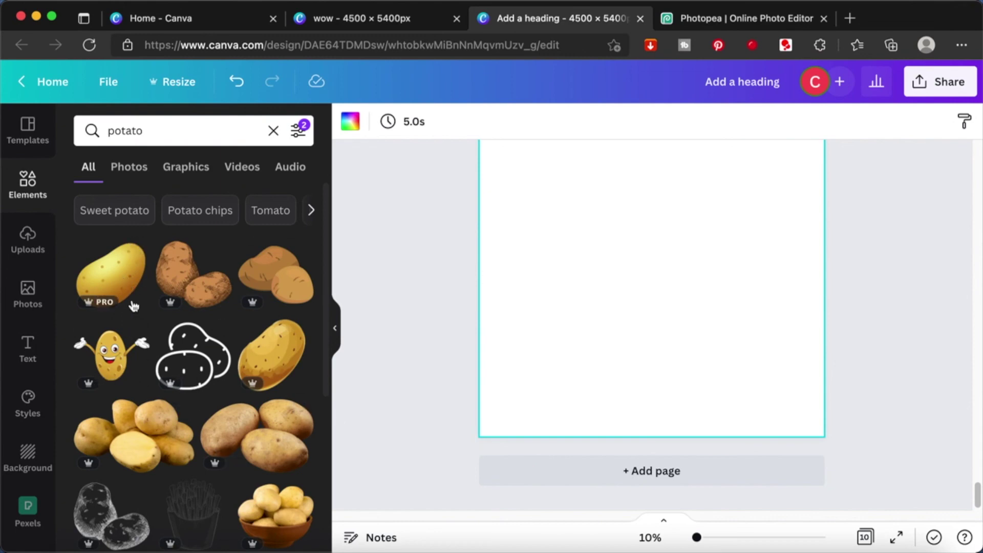
{"action": "left_click", "coordinate": [118, 286]}
Step: Select the laughing tongue-out face on Page 8 to copy it
{"action": "scroll", "coordinate": [636, 305], "scroll_direction": "up", "scroll_amount": 2}
{"action": "scroll", "coordinate": [637, 305], "scroll_direction": "up", "scroll_amount": 5}
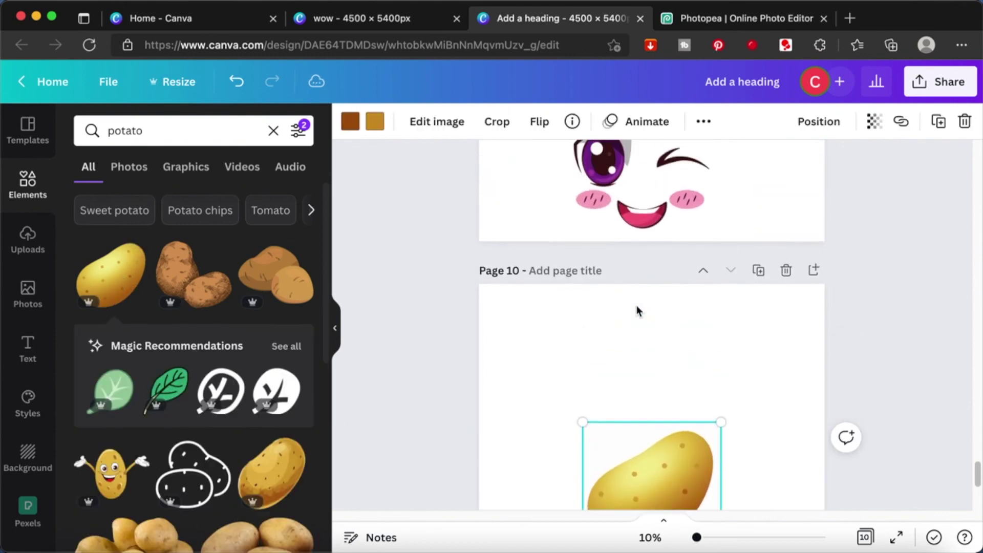
{"action": "scroll", "coordinate": [636, 305], "scroll_direction": "up", "scroll_amount": 8}
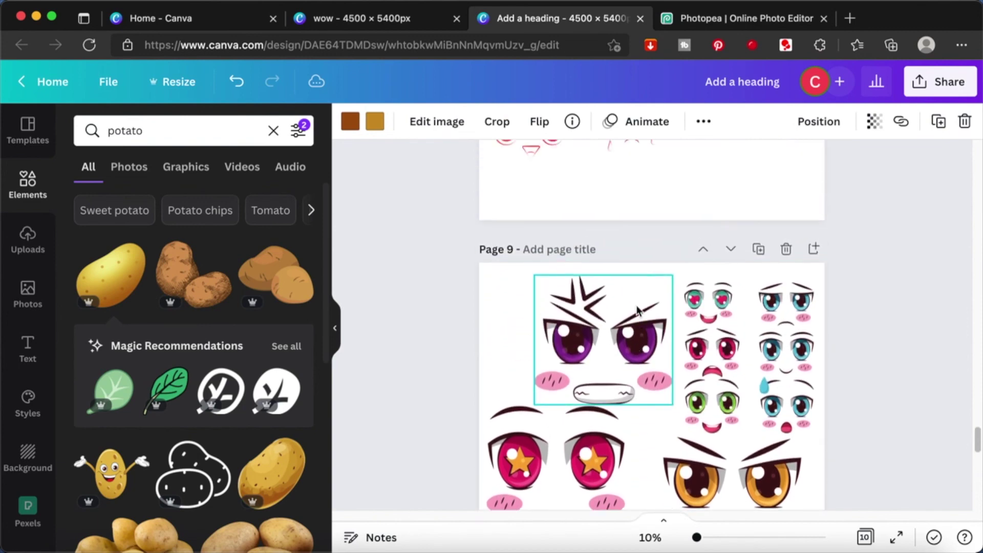
{"action": "scroll", "coordinate": [637, 309], "scroll_direction": "up", "scroll_amount": 2}
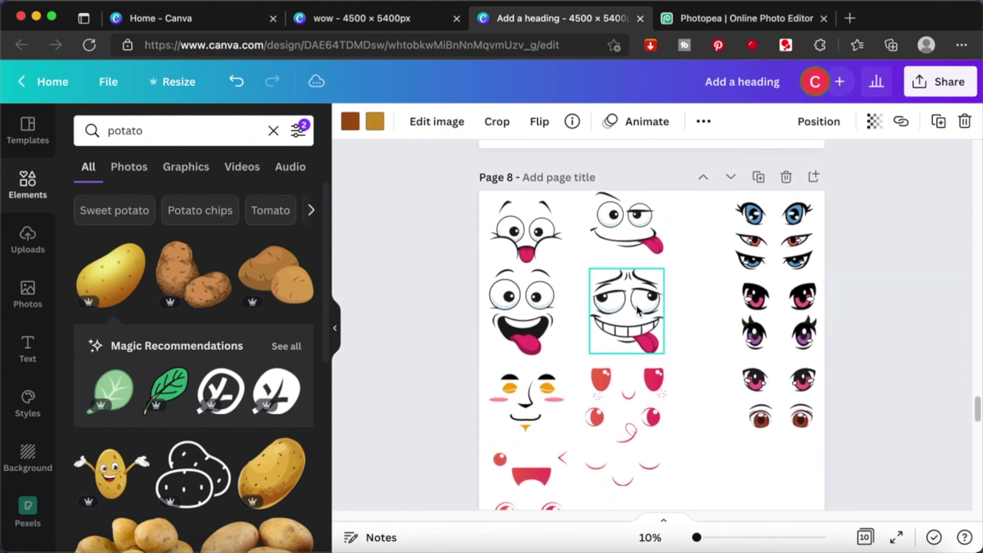
{"action": "left_click", "coordinate": [528, 313]}
{"action": "scroll", "coordinate": [529, 313], "scroll_direction": "down", "scroll_amount": 15}
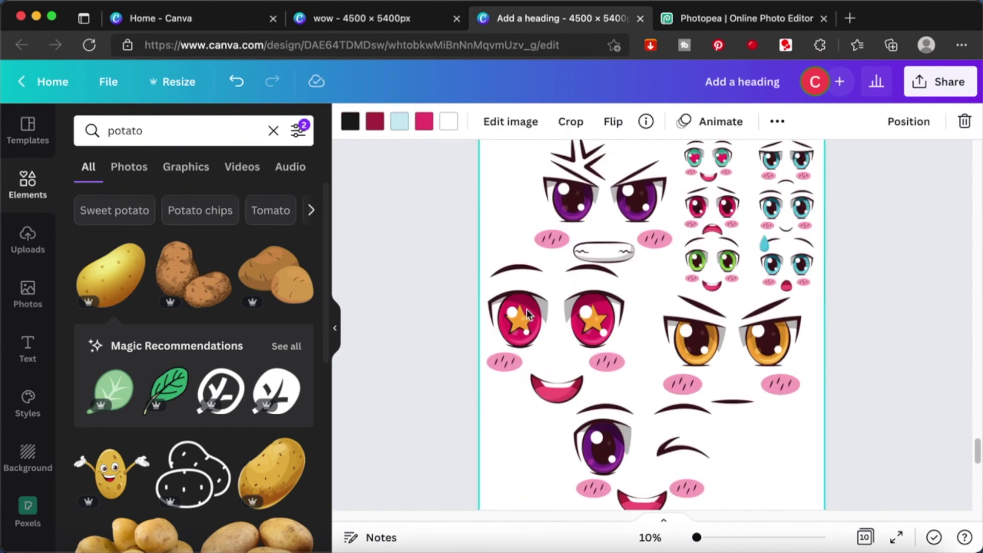
Step: Paste the tongue-out face onto the potato, tilt it about 51° and nudge it slightly up
{"action": "key", "text": "ctrl+v"}
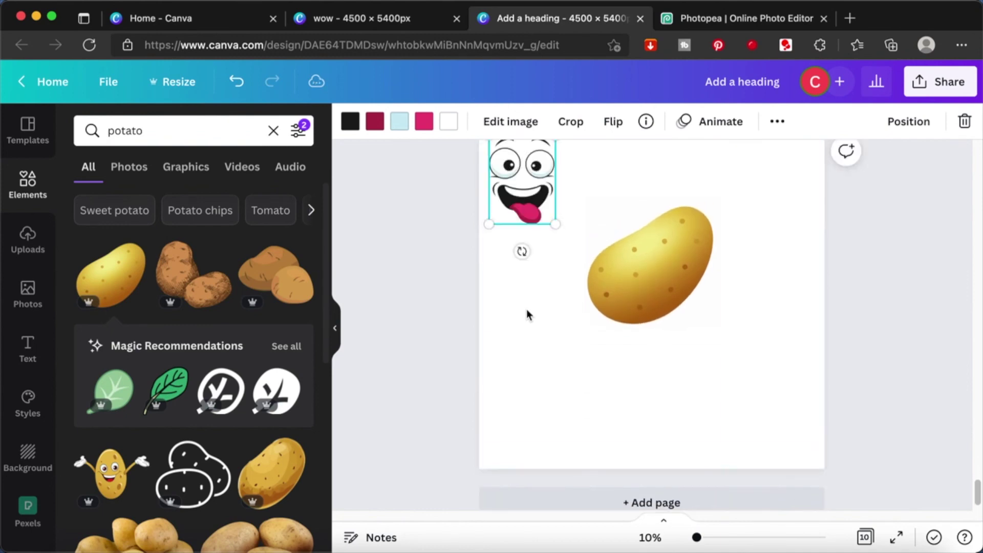
{"action": "left_click_drag", "start_coordinate": [546, 169], "coordinate": [684, 260]}
{"action": "right_click", "coordinate": [658, 348]}
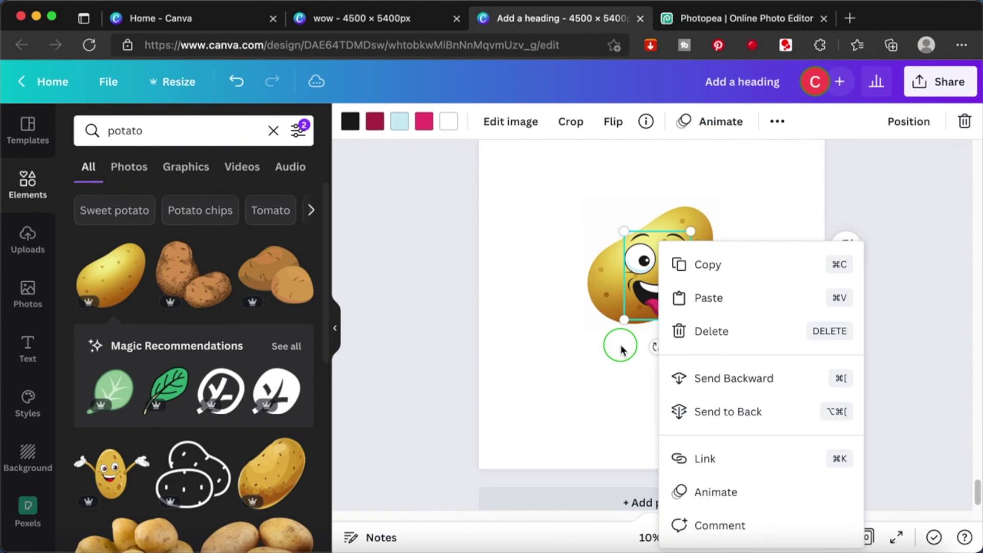
{"action": "left_click", "coordinate": [617, 344]}
{"action": "left_click", "coordinate": [656, 317]}
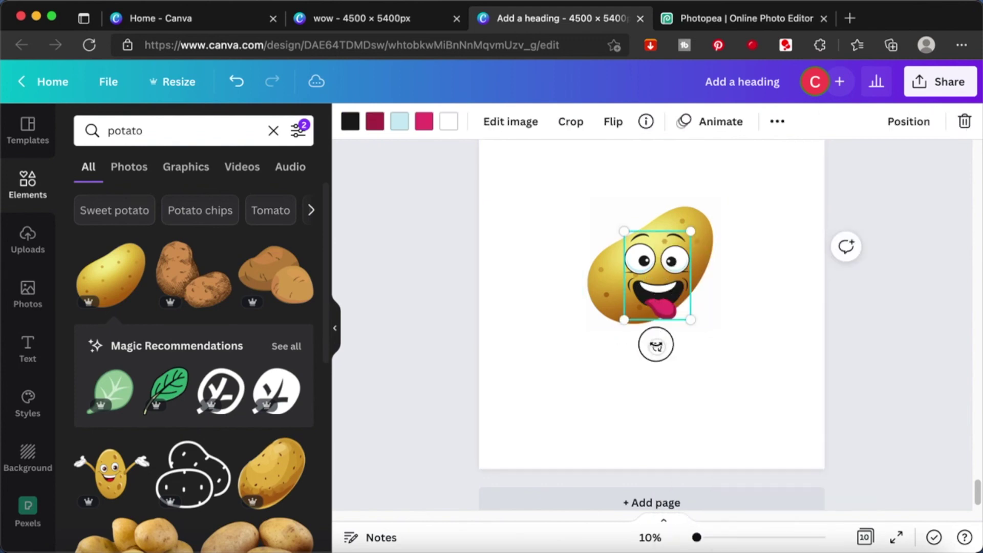
{"action": "left_click_drag", "start_coordinate": [656, 344], "coordinate": [596, 319]}
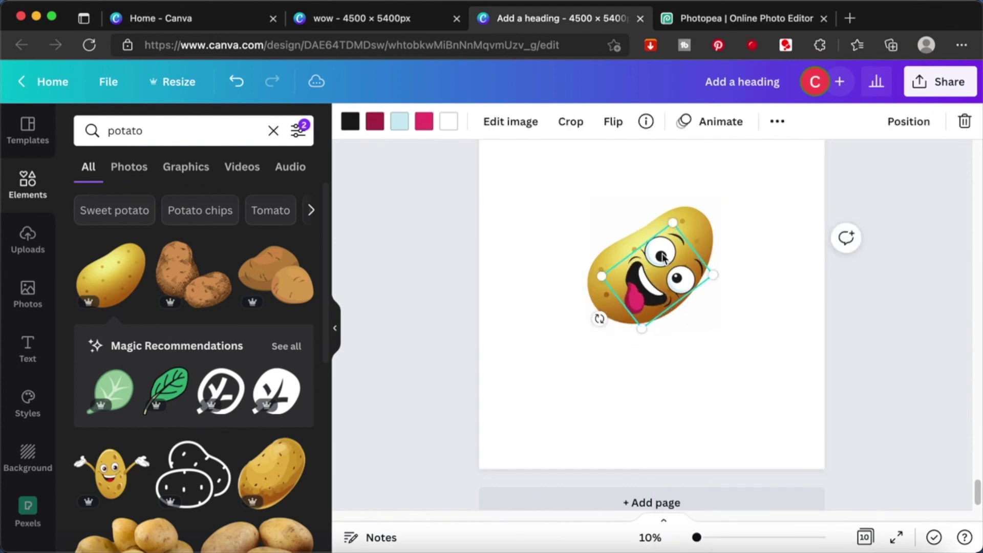
{"action": "left_click_drag", "start_coordinate": [659, 255], "coordinate": [662, 251]}
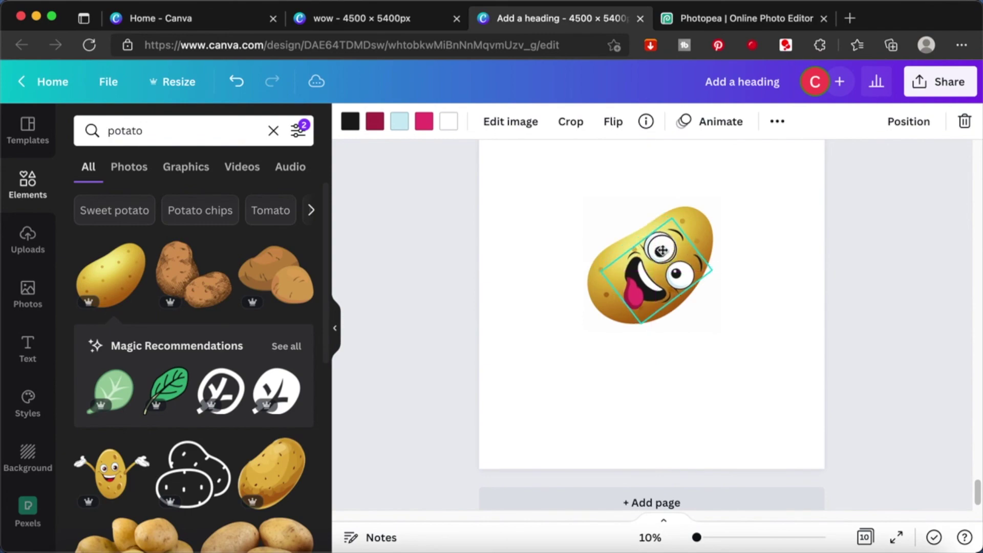
{"action": "left_click", "coordinate": [753, 212]}
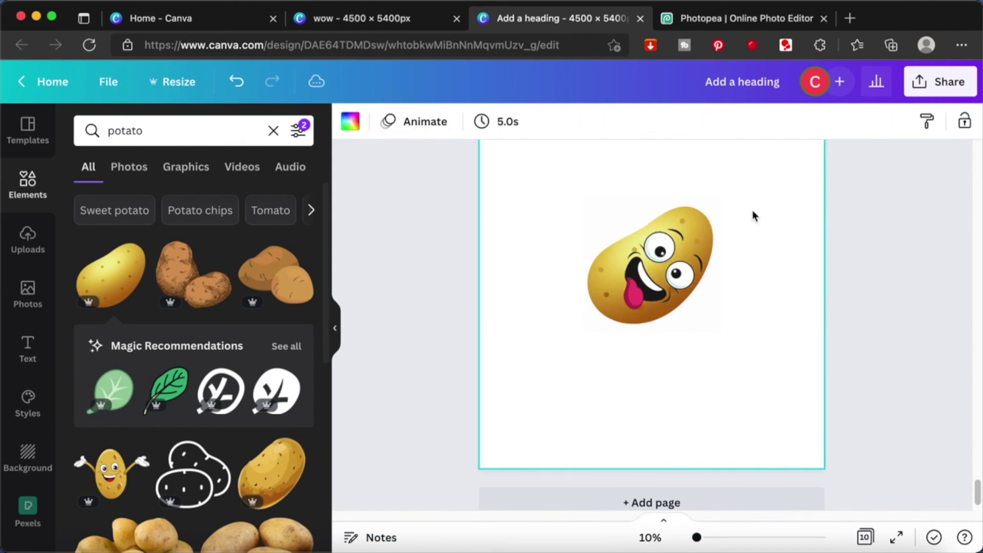